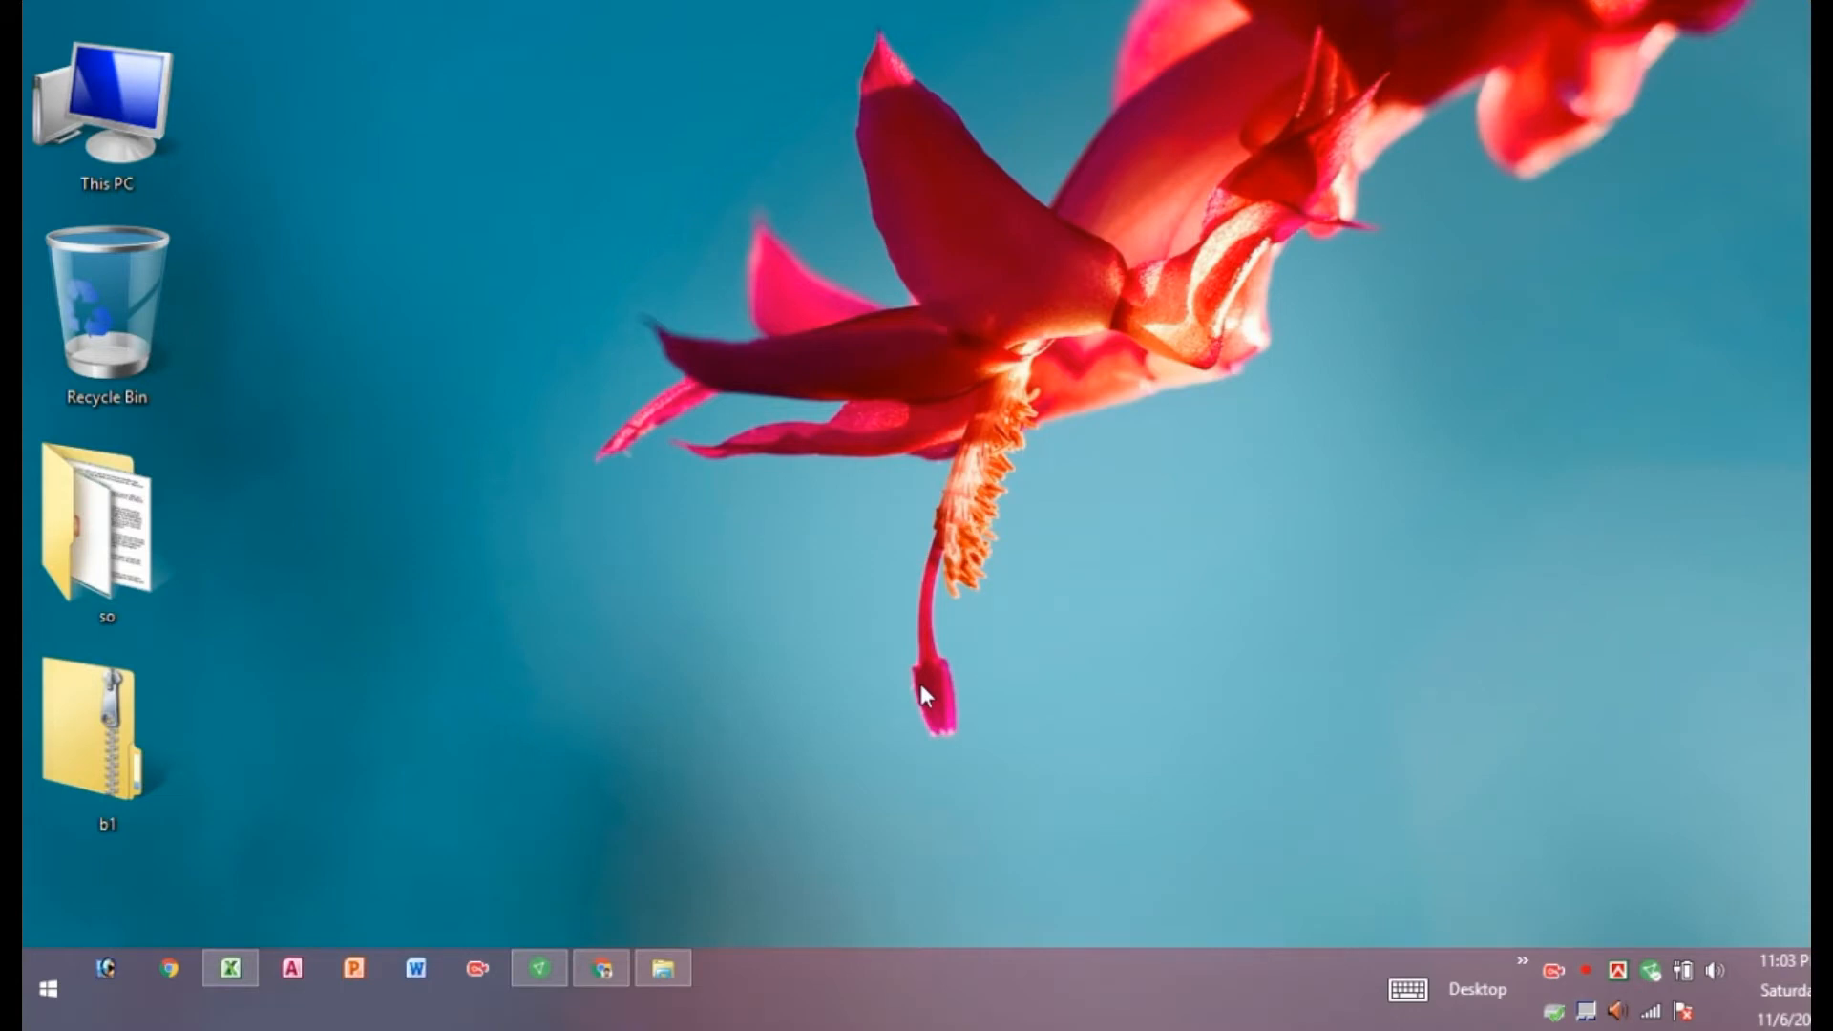
pyautogui.rightClick(775, 410)
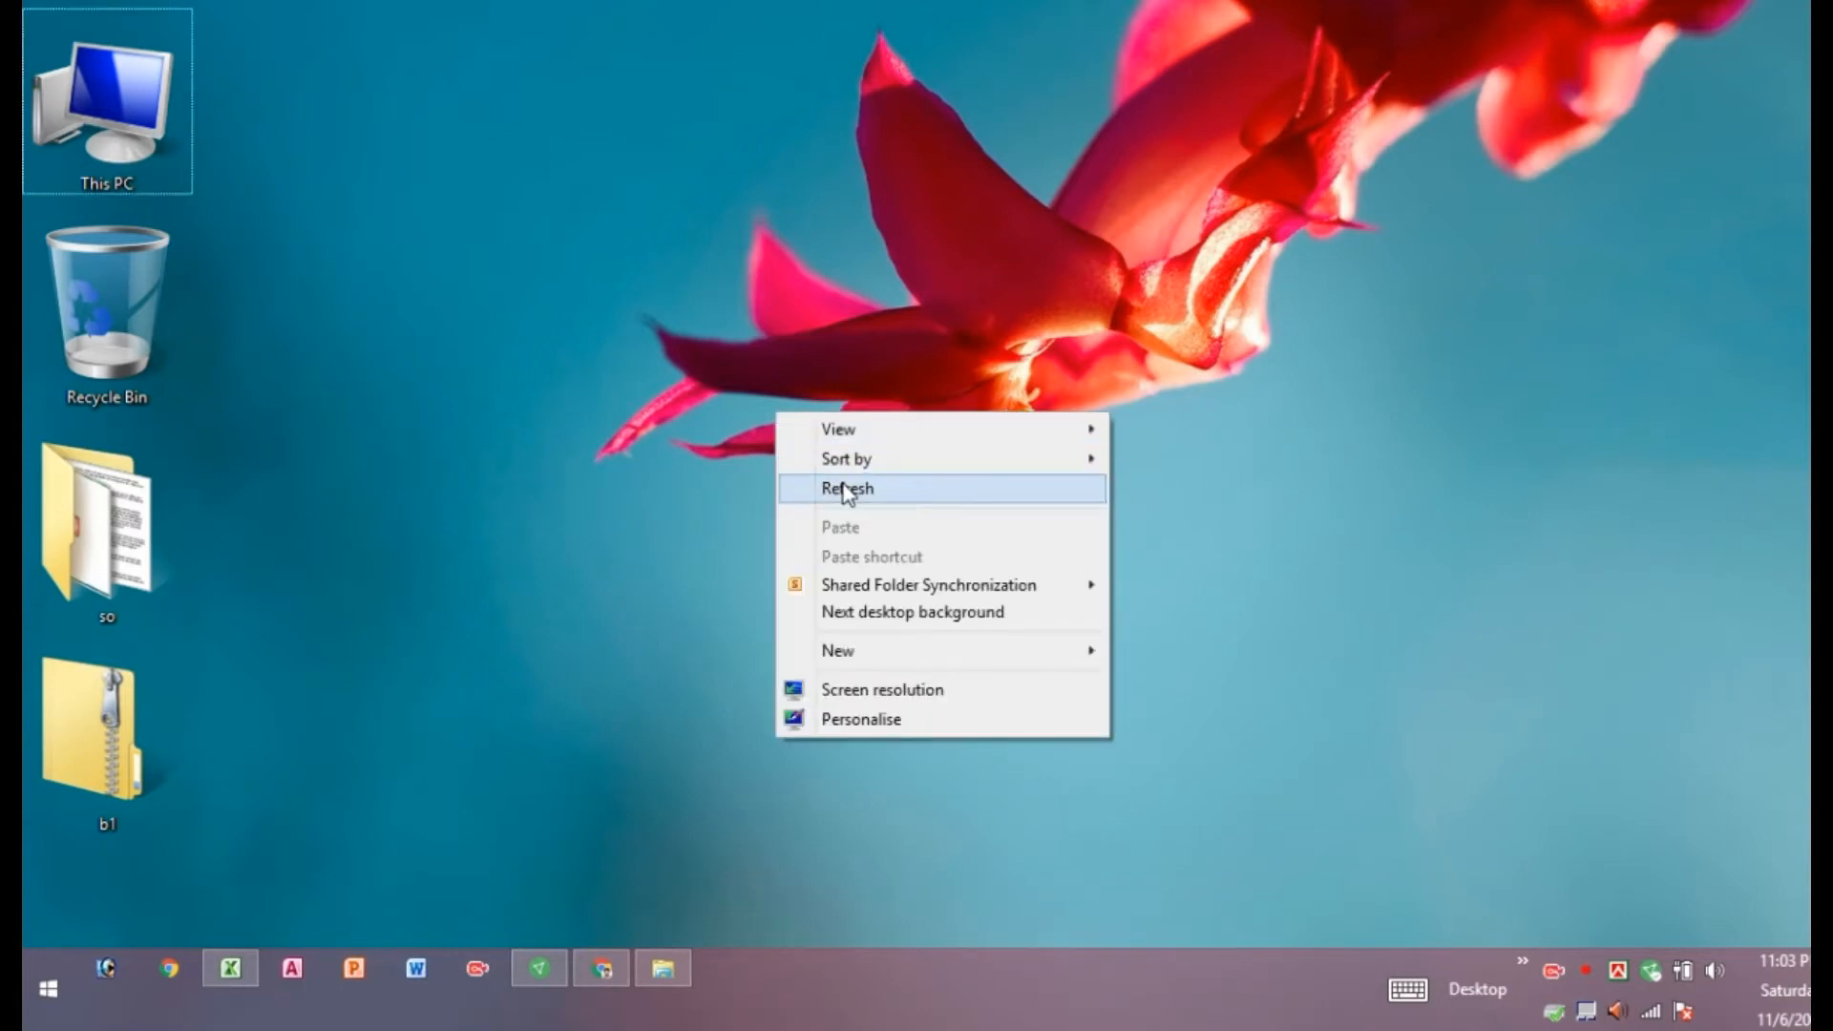
pyautogui.rightClick(659, 392)
pyautogui.click(718, 468)
pyautogui.rightClick(688, 422)
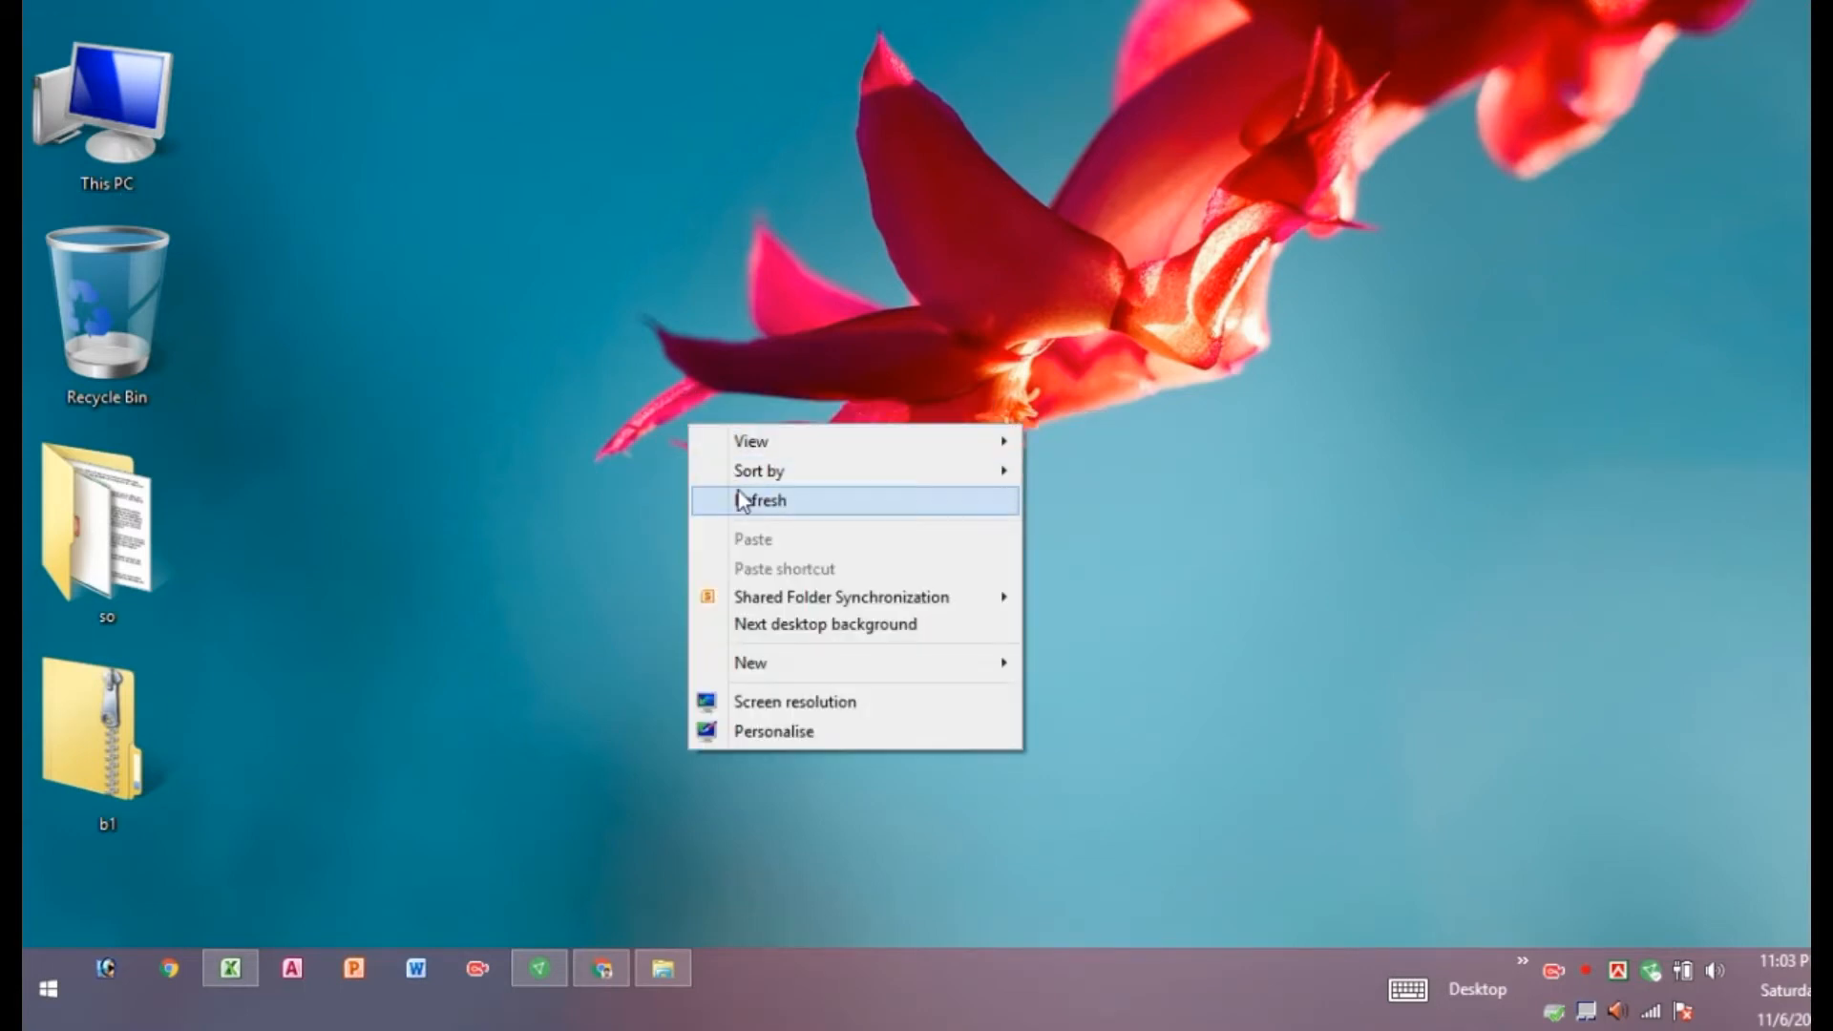
pyautogui.click(741, 498)
pyautogui.rightClick(633, 386)
pyautogui.click(677, 462)
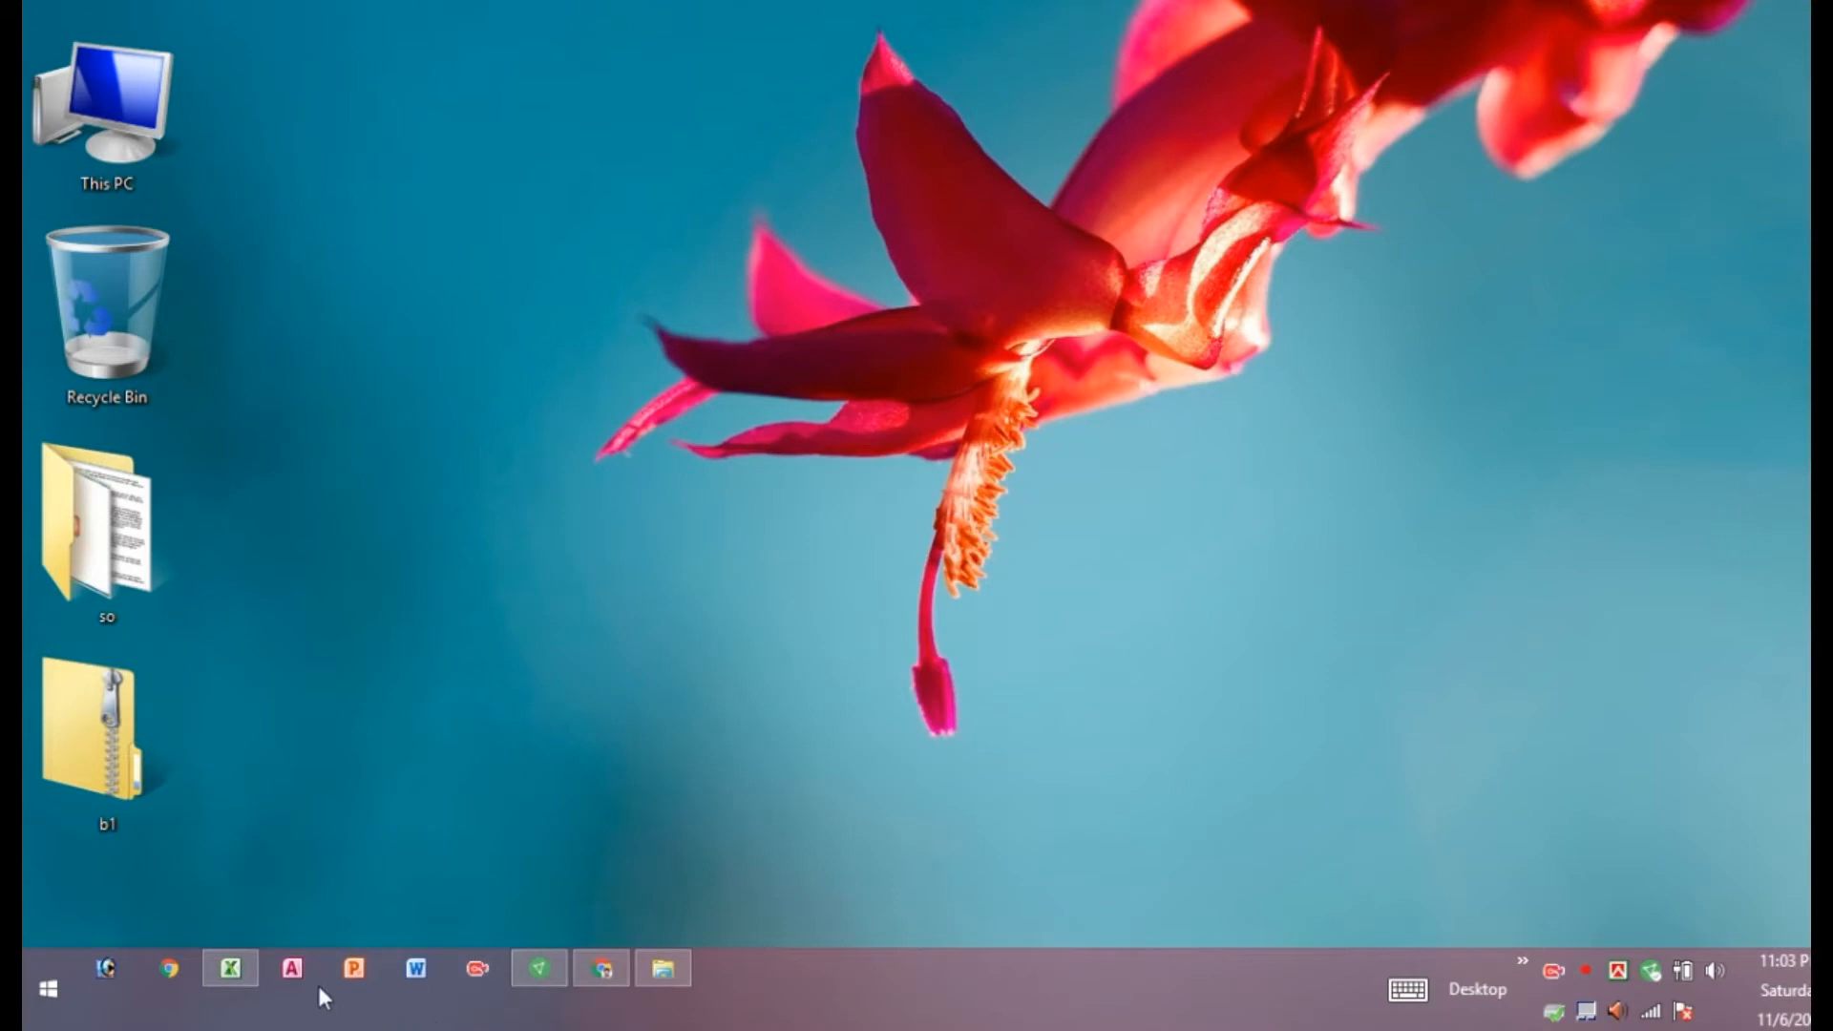
# Switch to the Book1 workbook in Excel and enter the formula =TODAY() in cell D18 below the DATE heading.
pyautogui.click(233, 968)
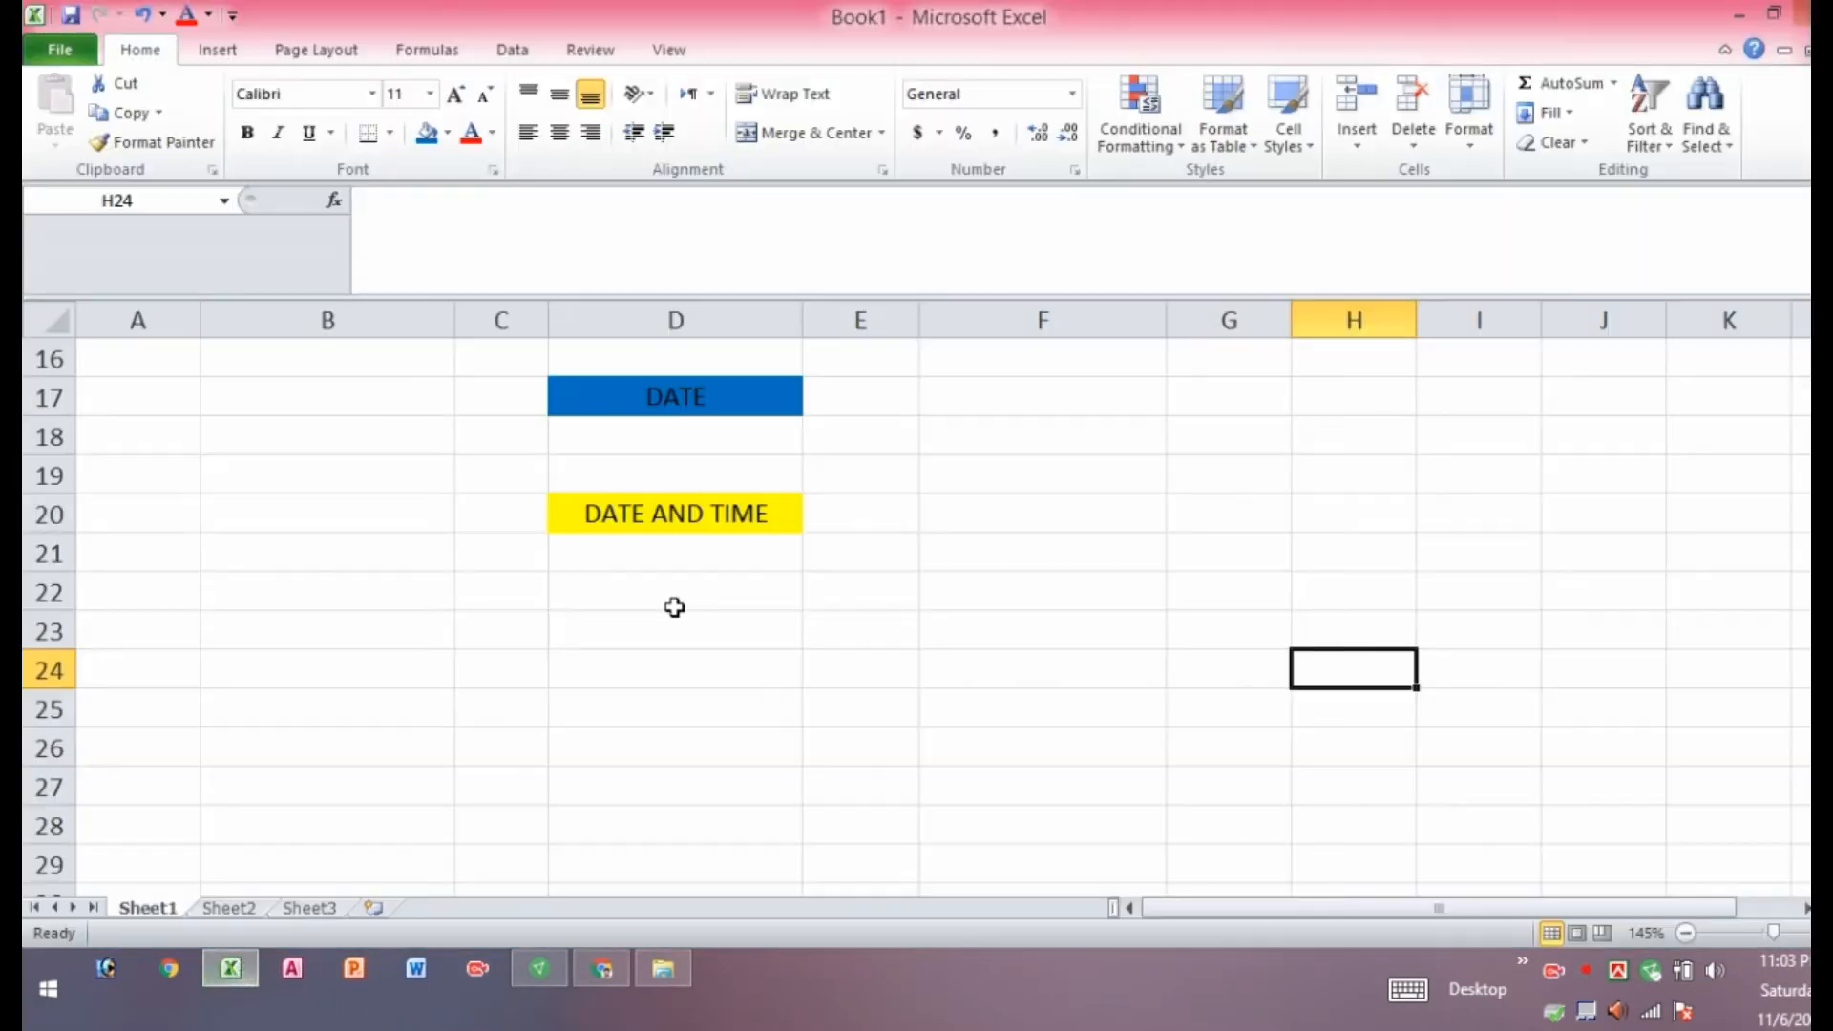
pyautogui.click(678, 439)
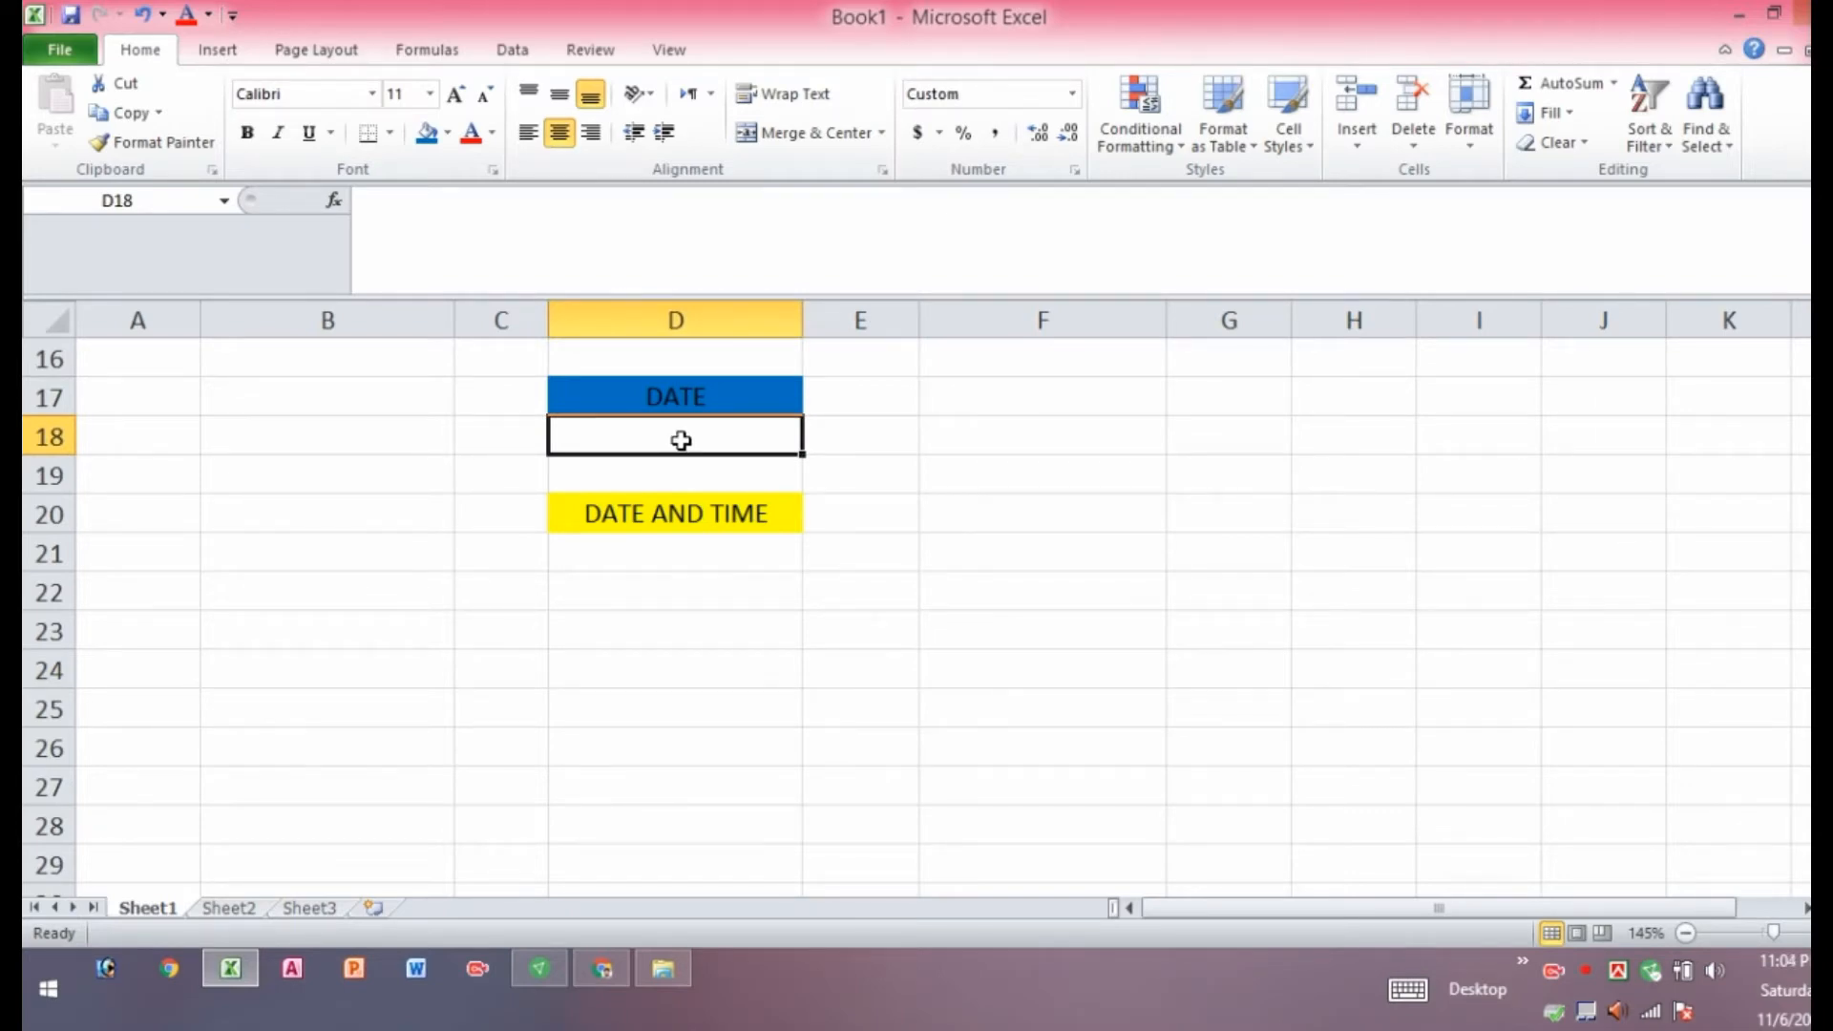
pyautogui.write('=')
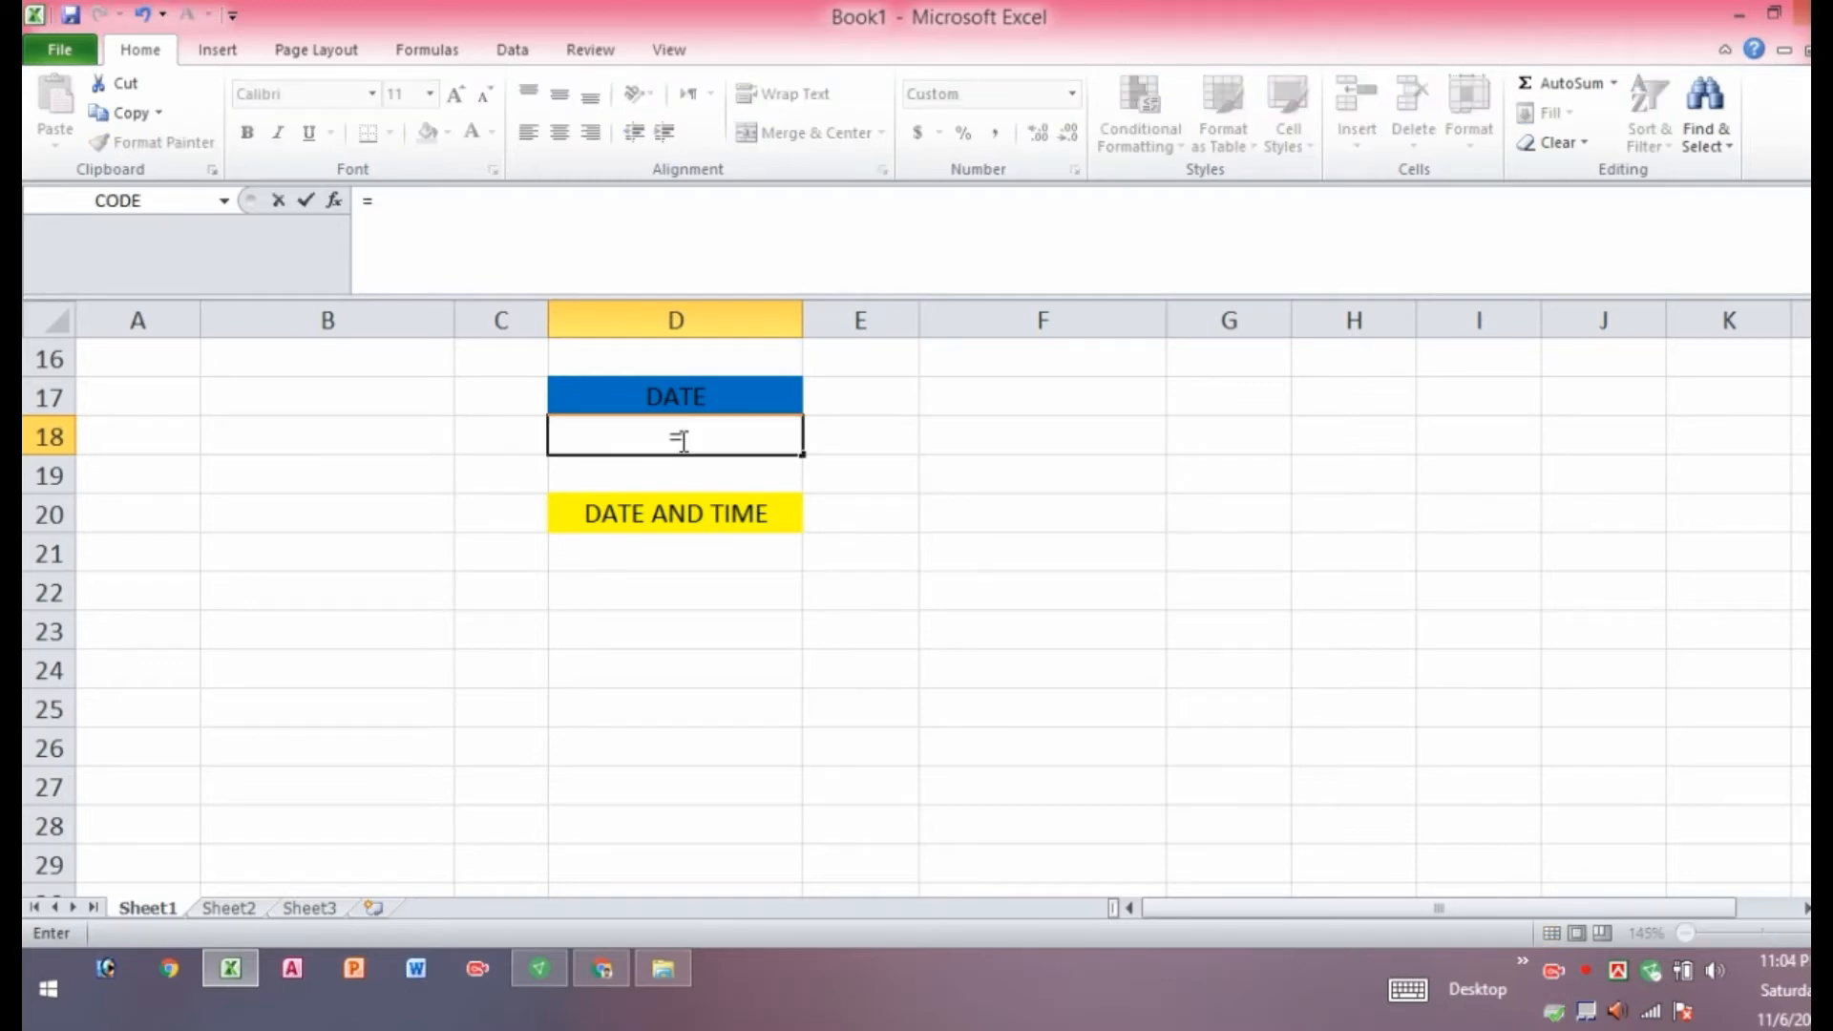
pyautogui.write('t')
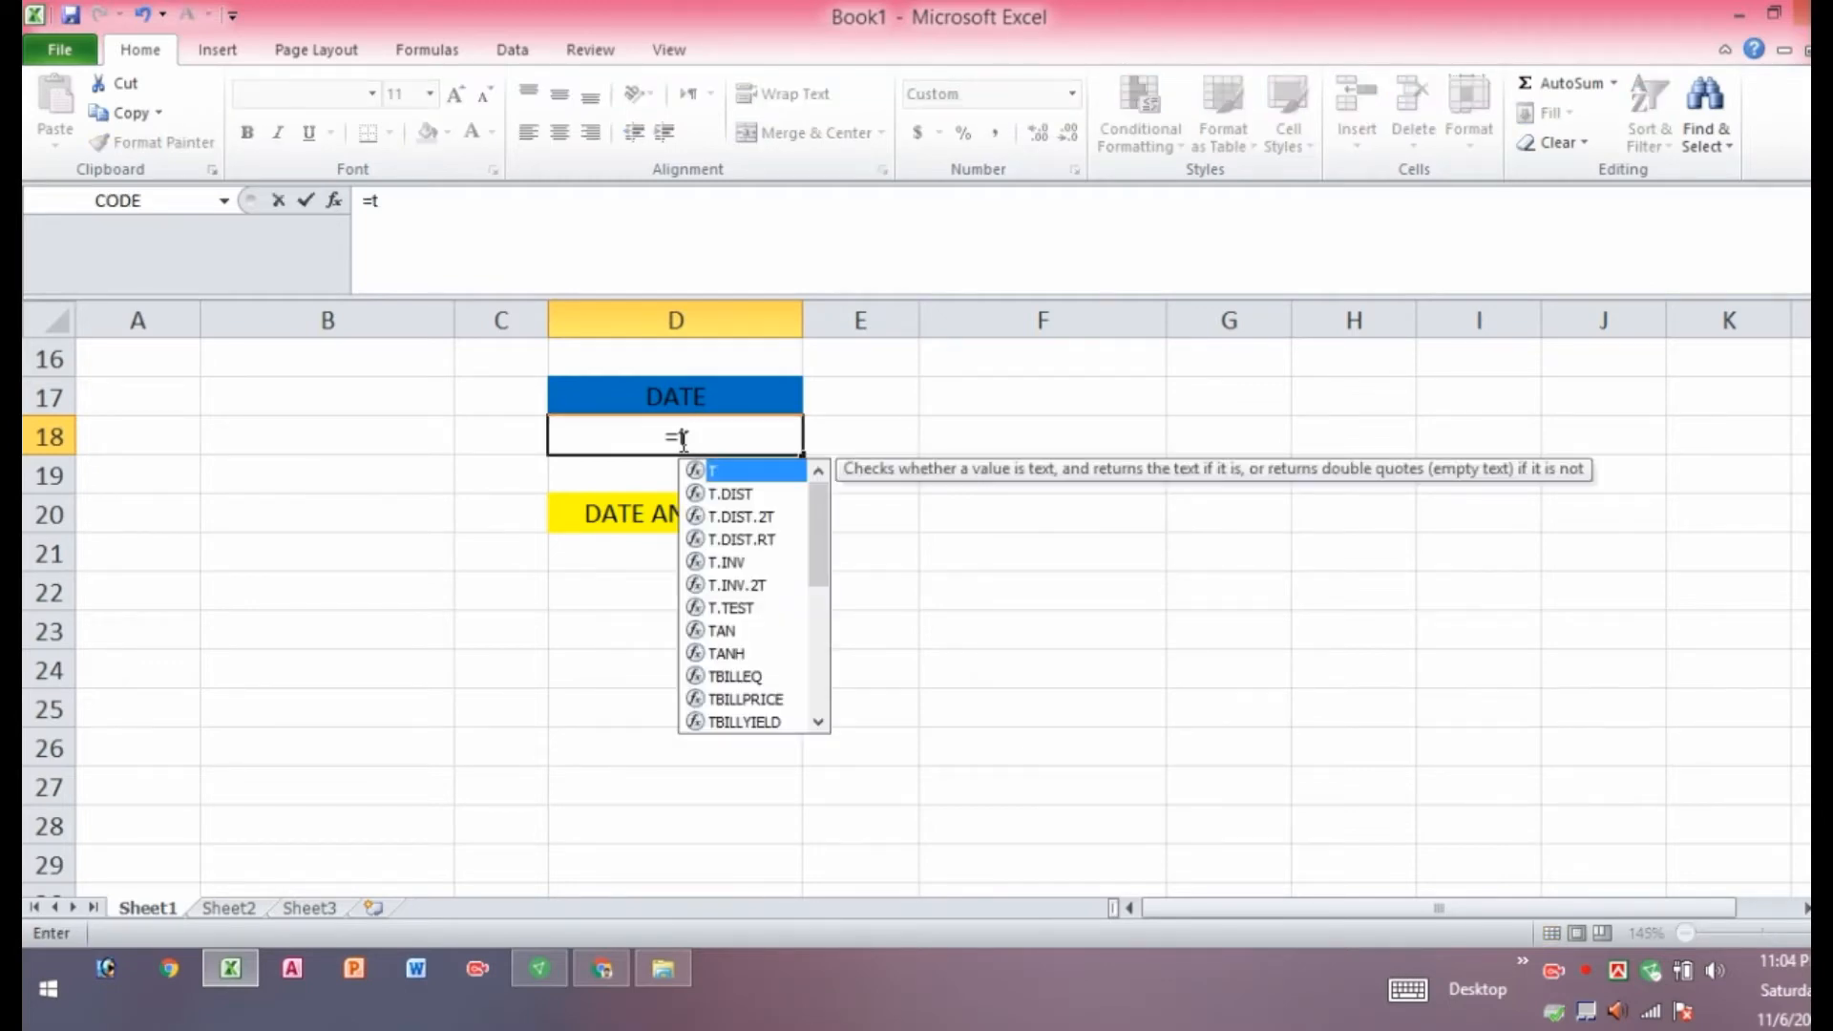
pyautogui.write('oda')
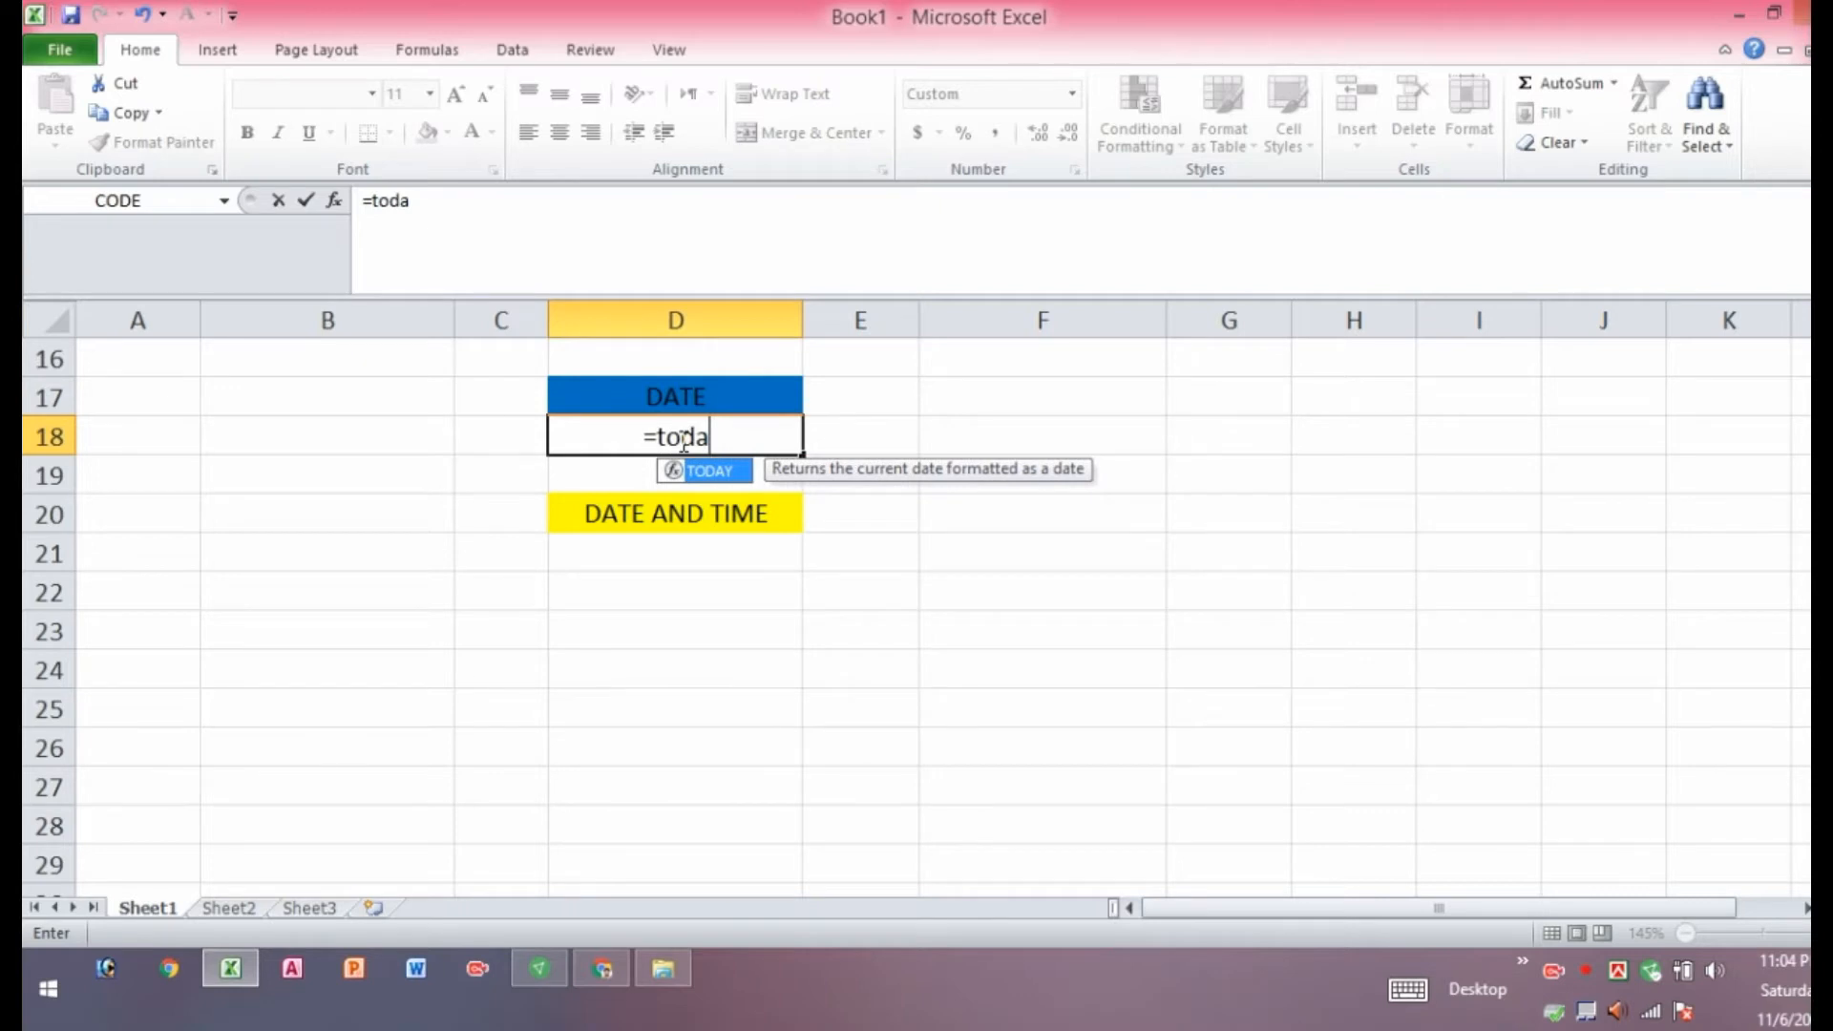
pyautogui.write('y')
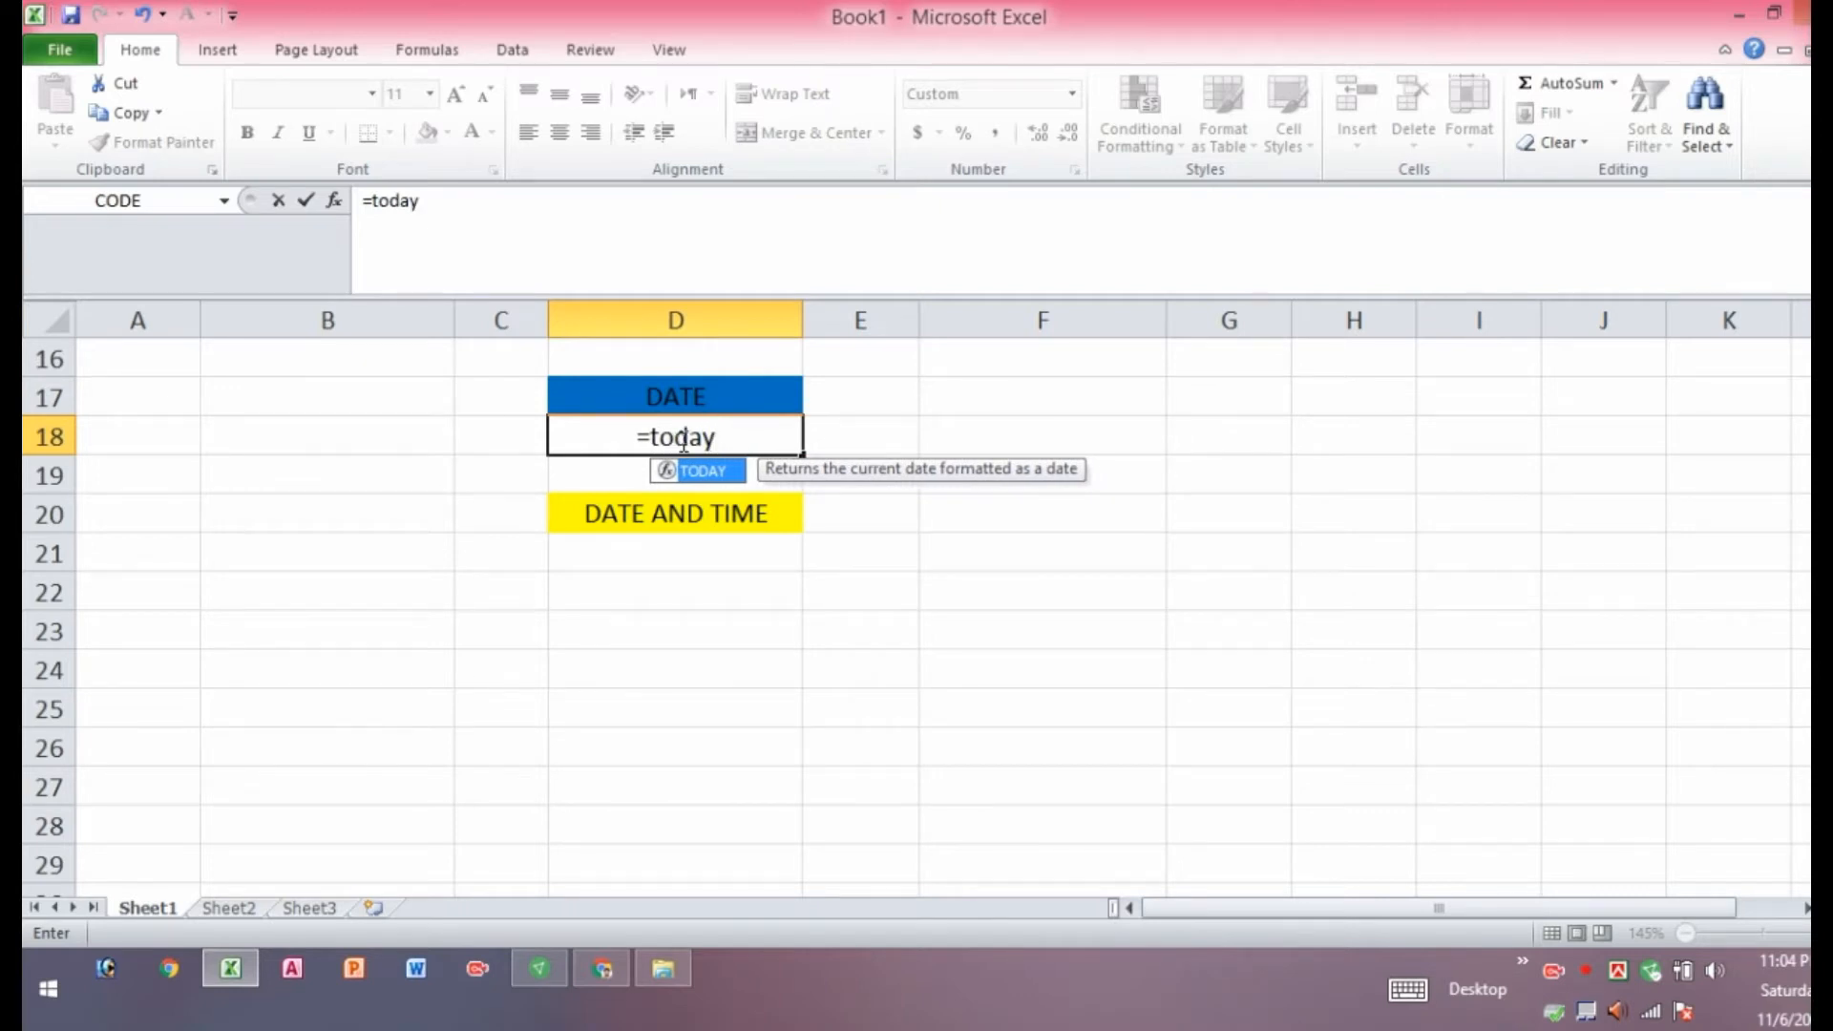
pyautogui.write('()')
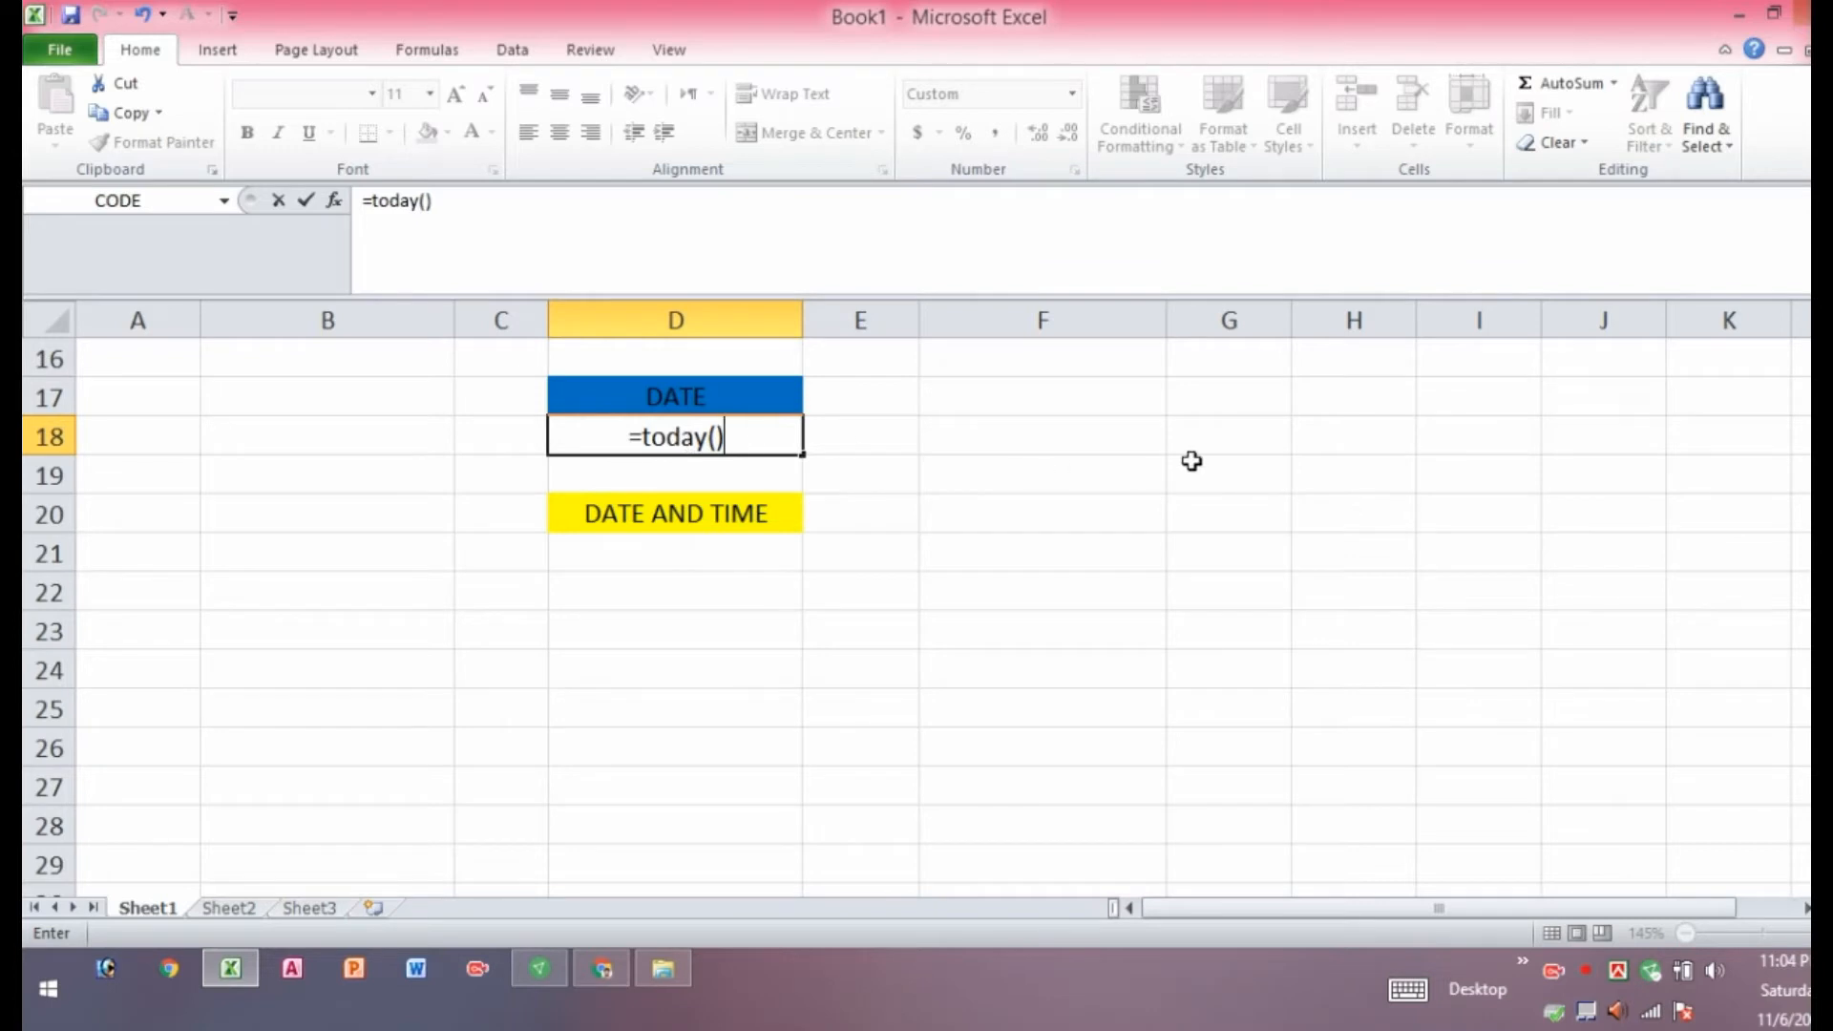
pyautogui.press('Return')
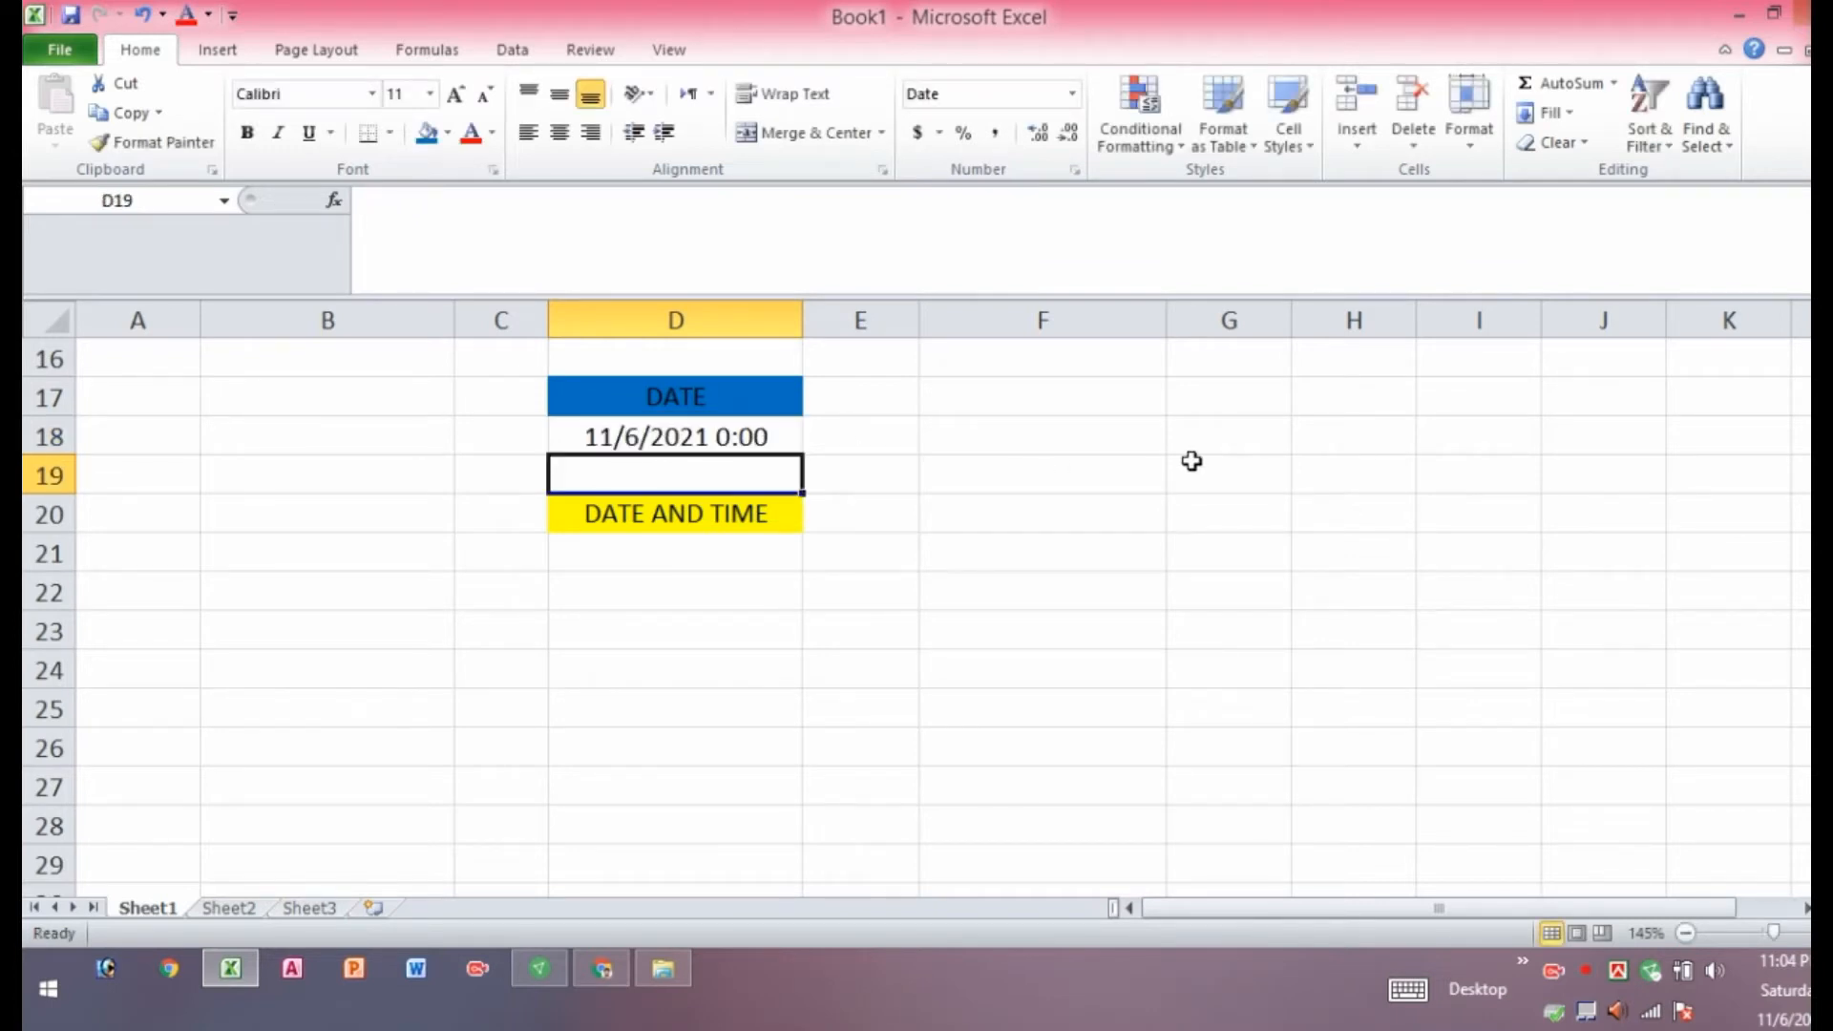
pyautogui.click(656, 439)
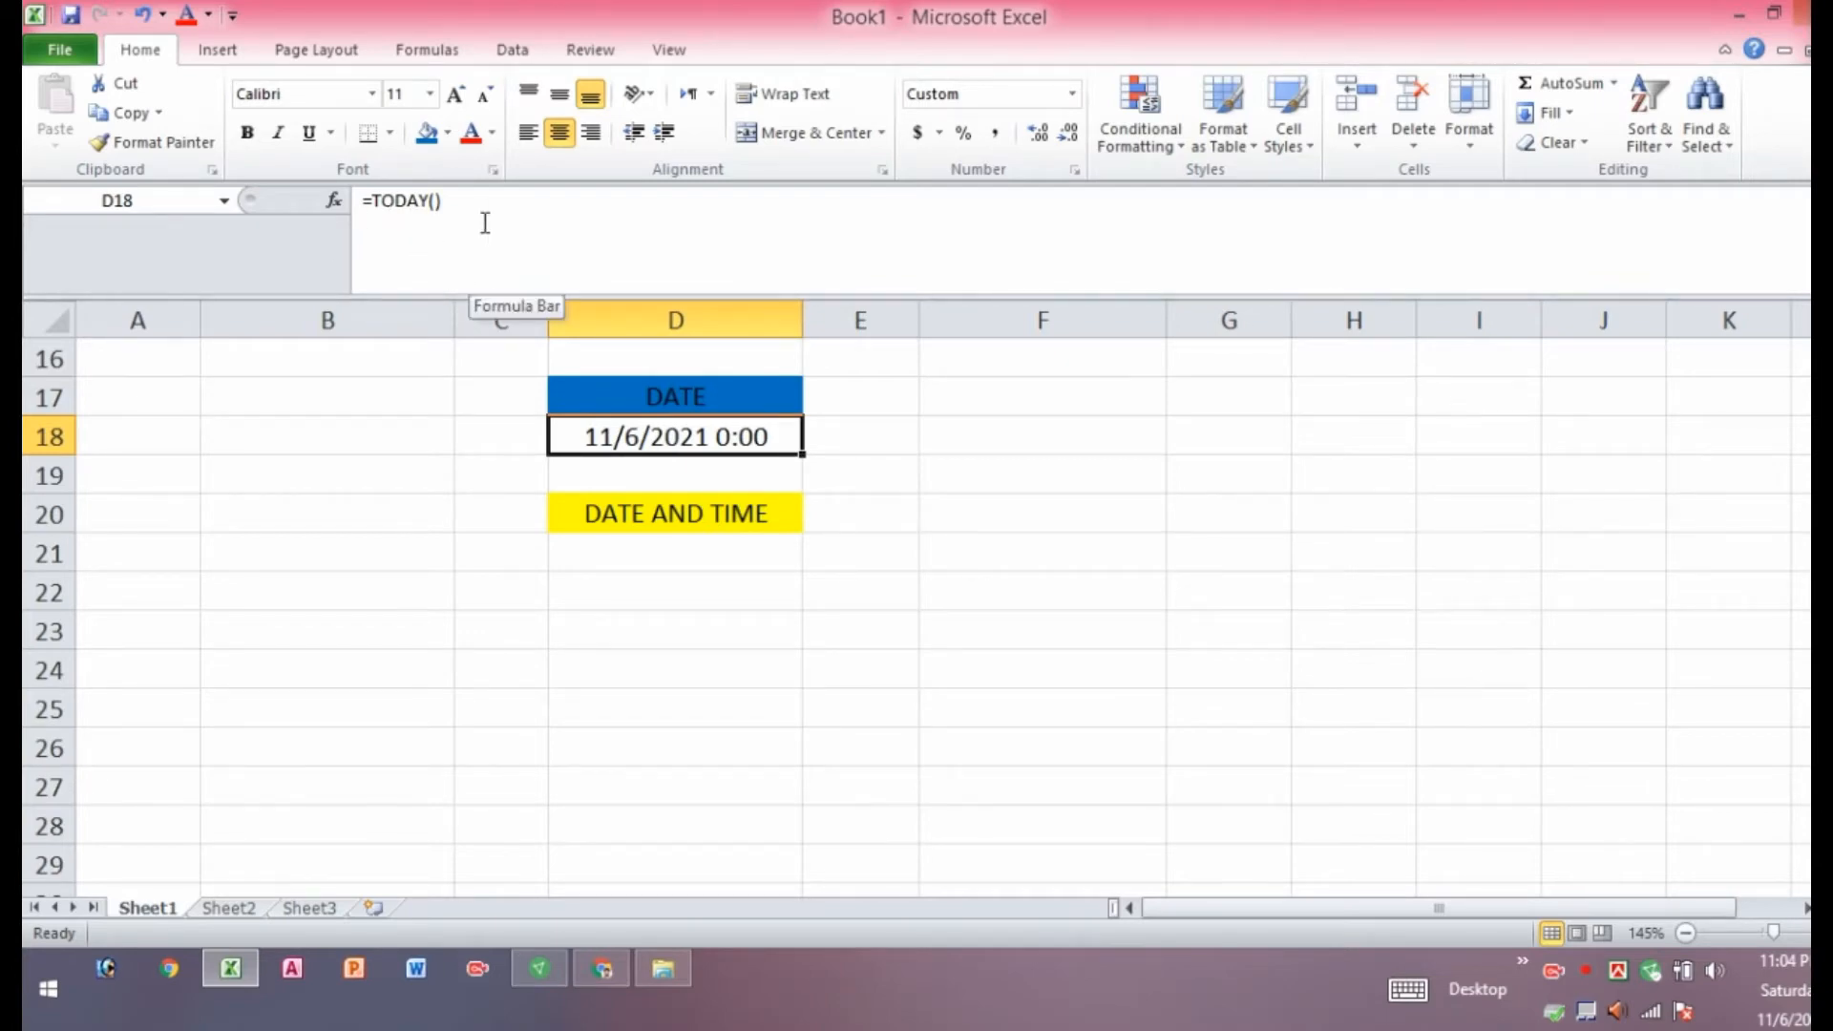
# Enter the formula =NOW() in cell D21 below the DATE AND TIME heading.
pyautogui.click(653, 544)
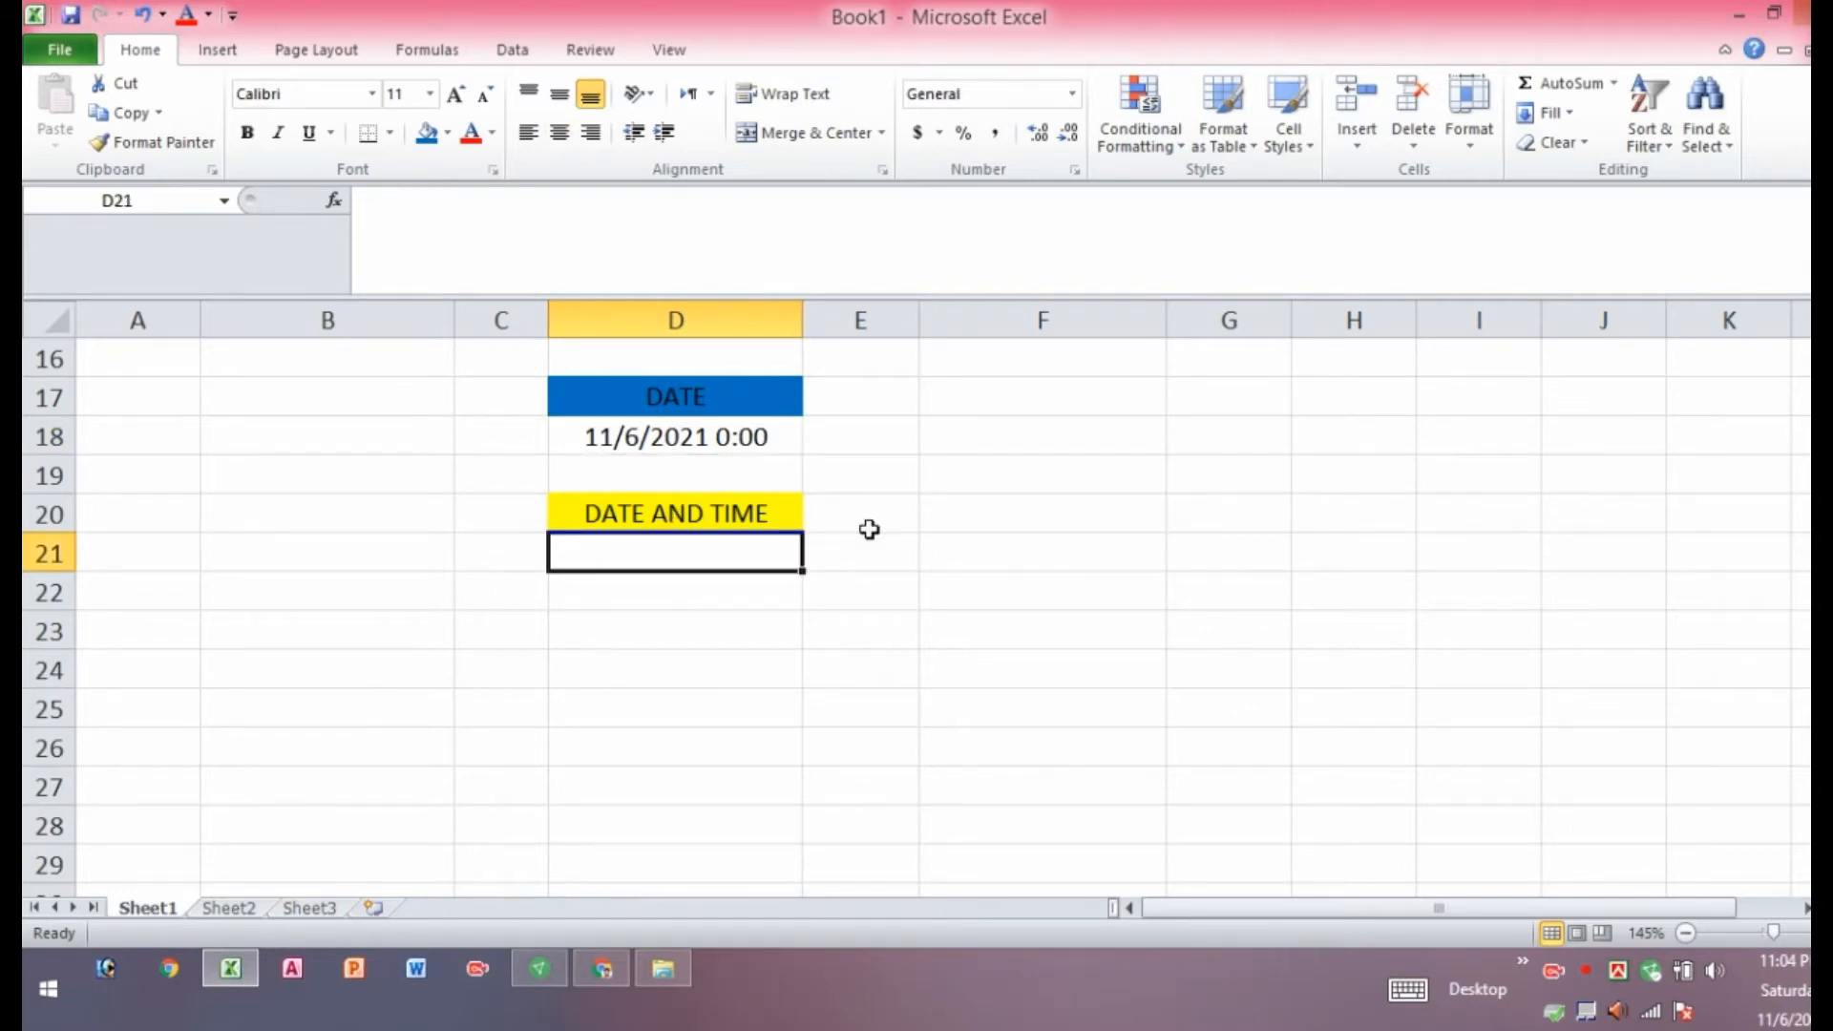
pyautogui.write('=')
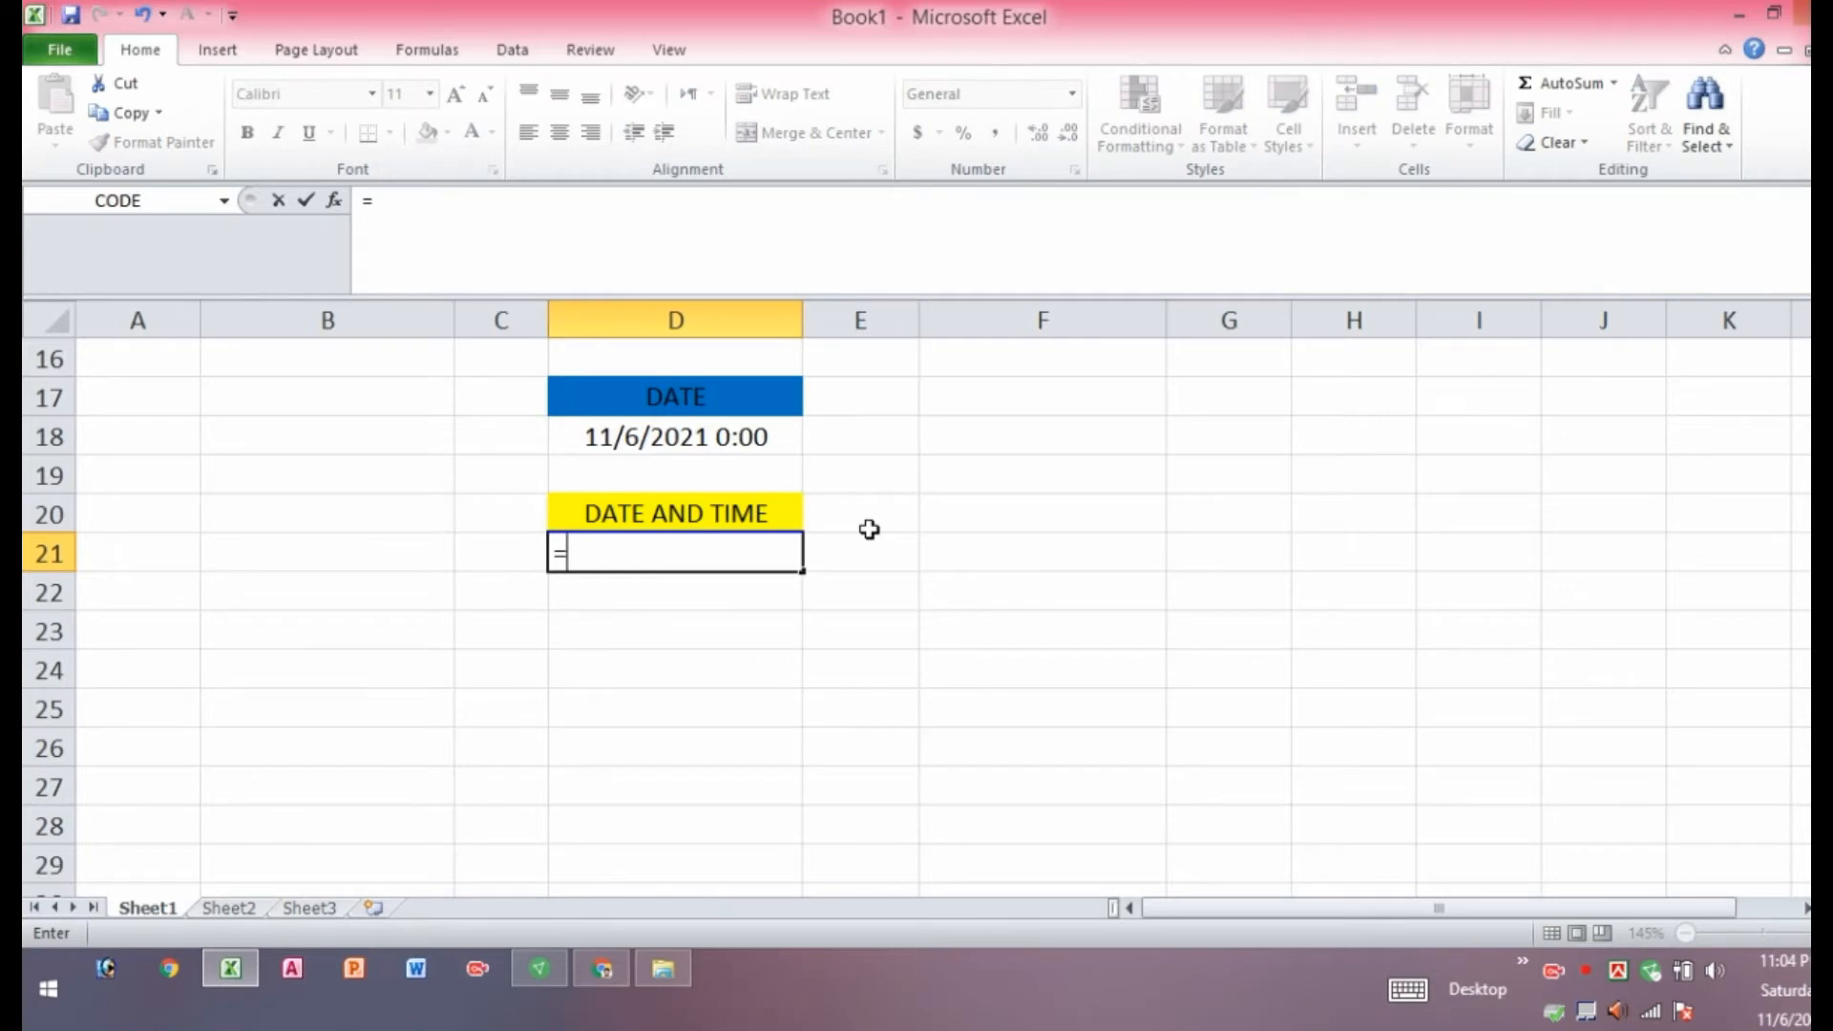
pyautogui.write('noe')
pyautogui.press('BackSpace')
pyautogui.write('w')
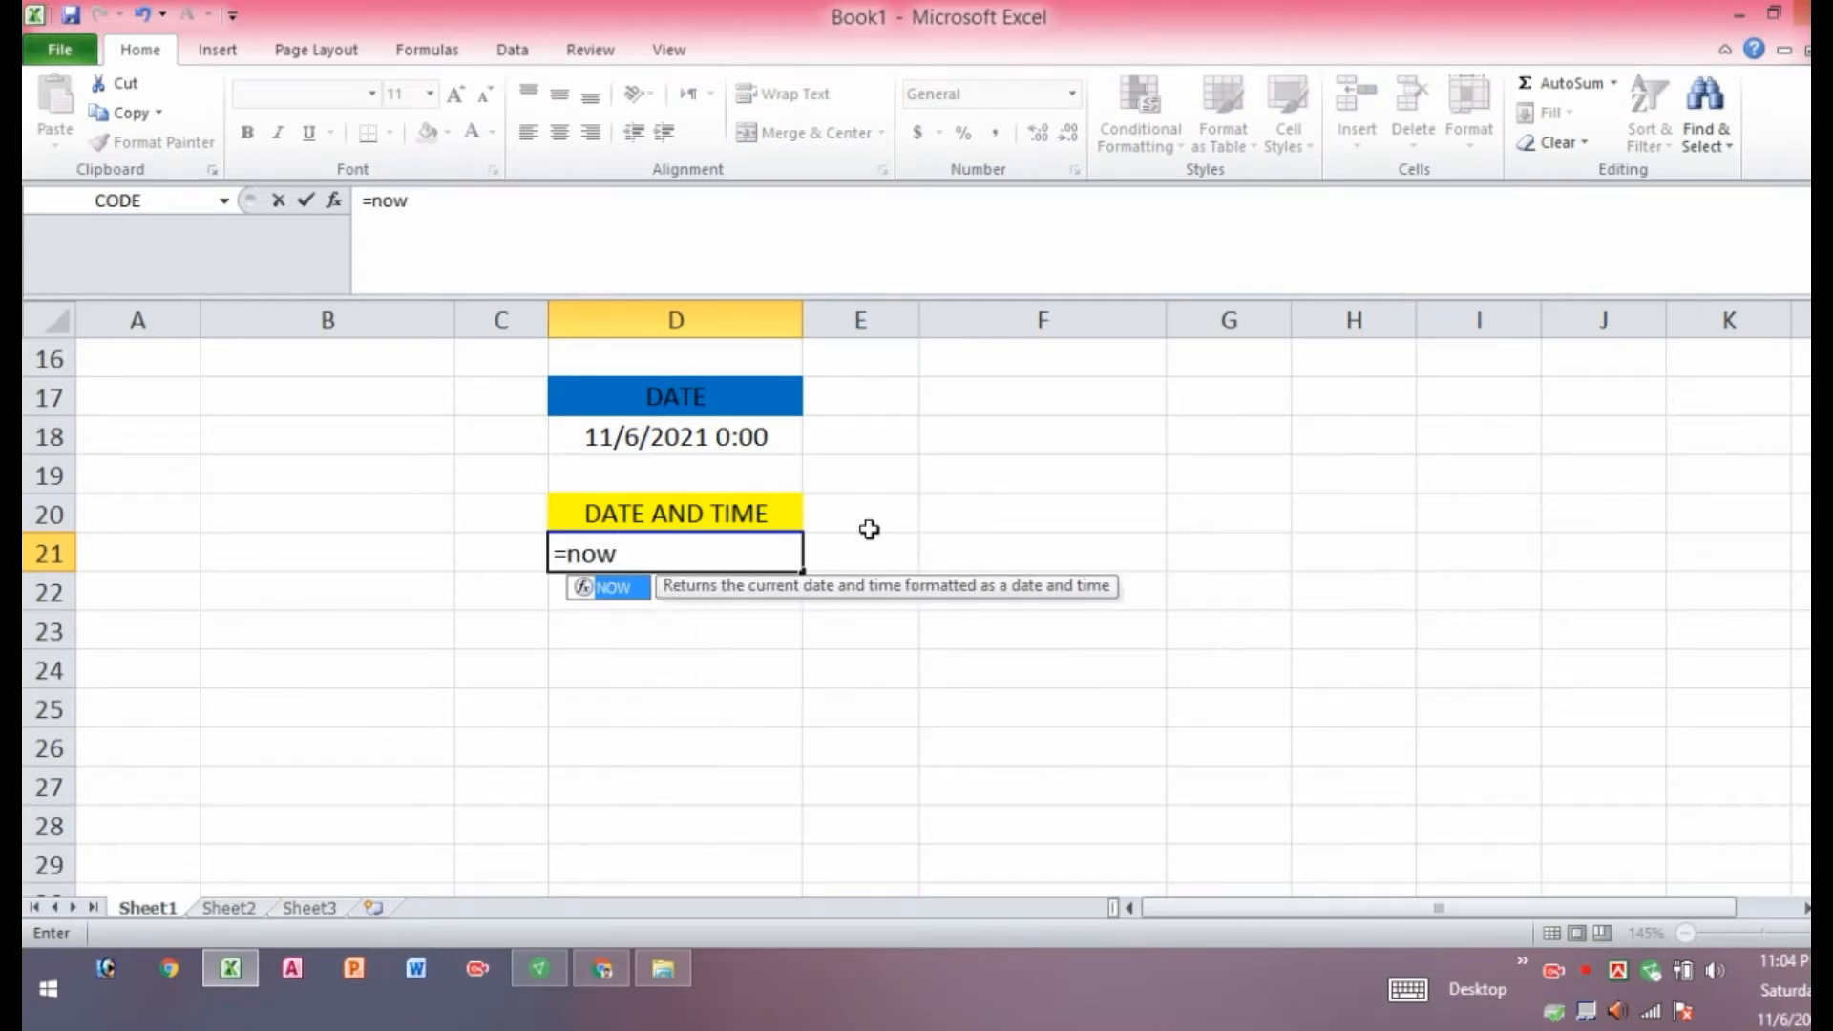
pyautogui.write('()')
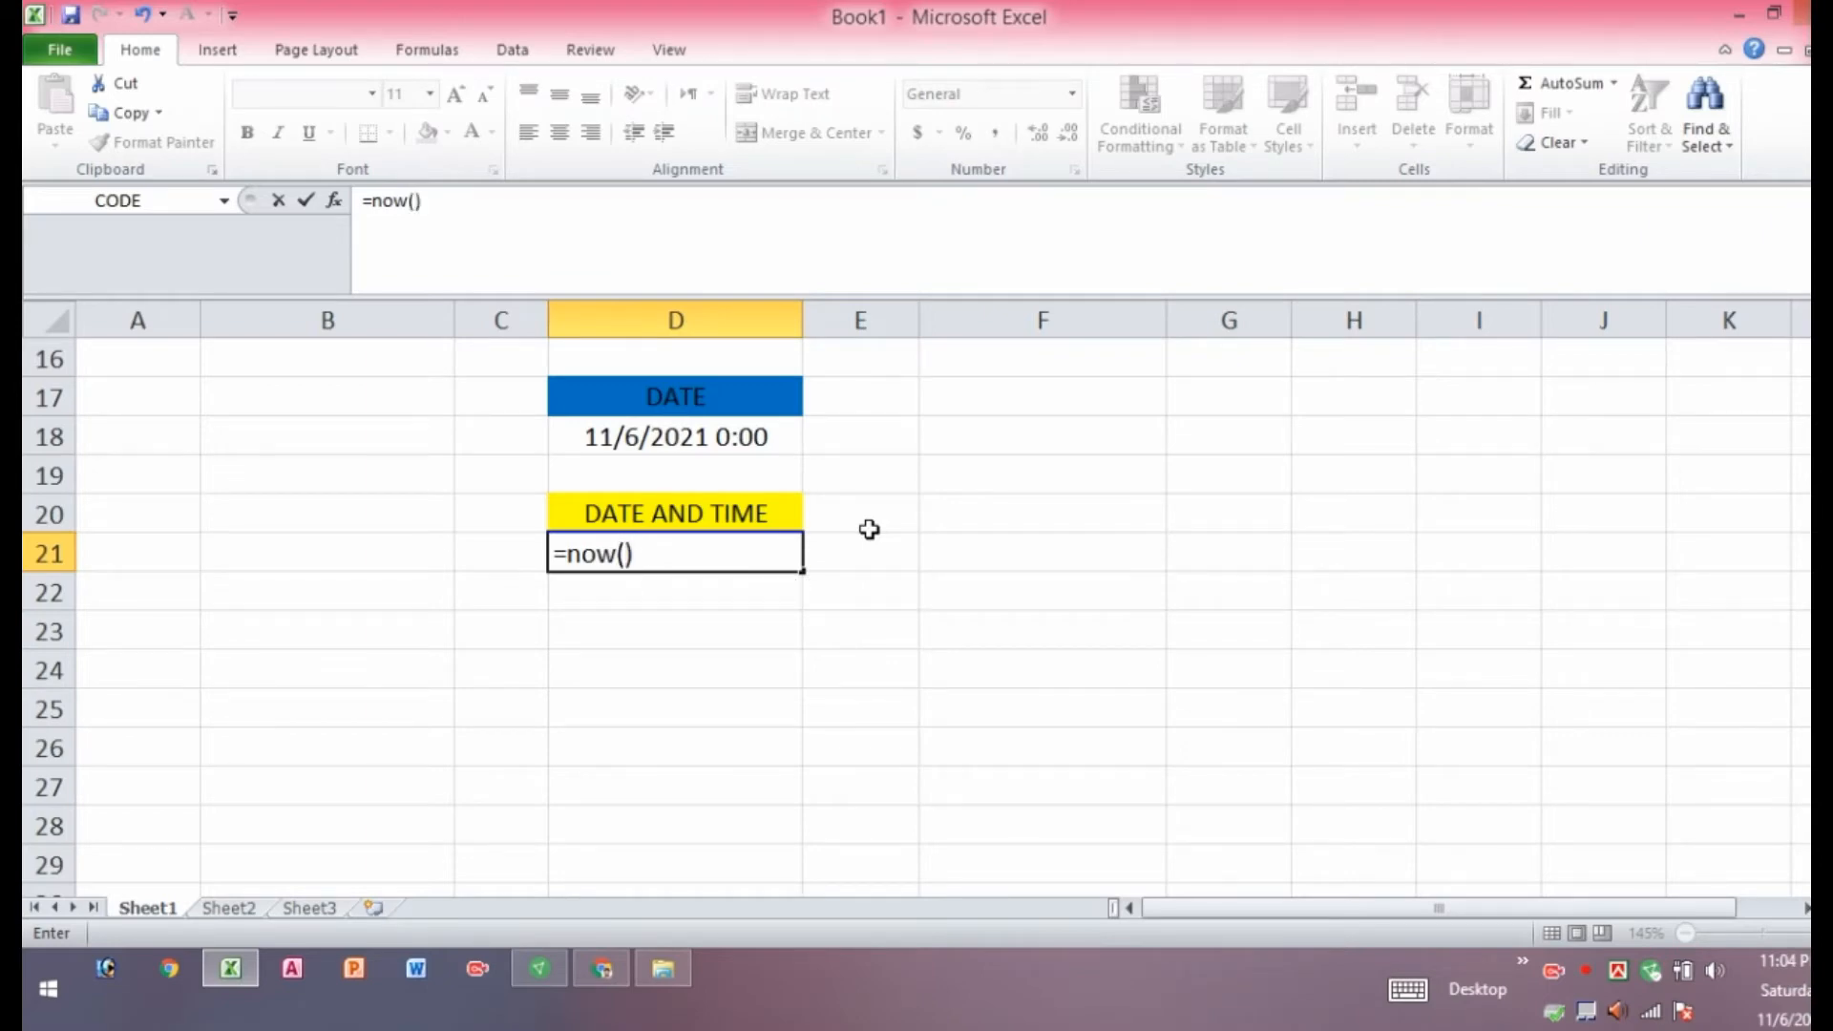
pyautogui.press('Return')
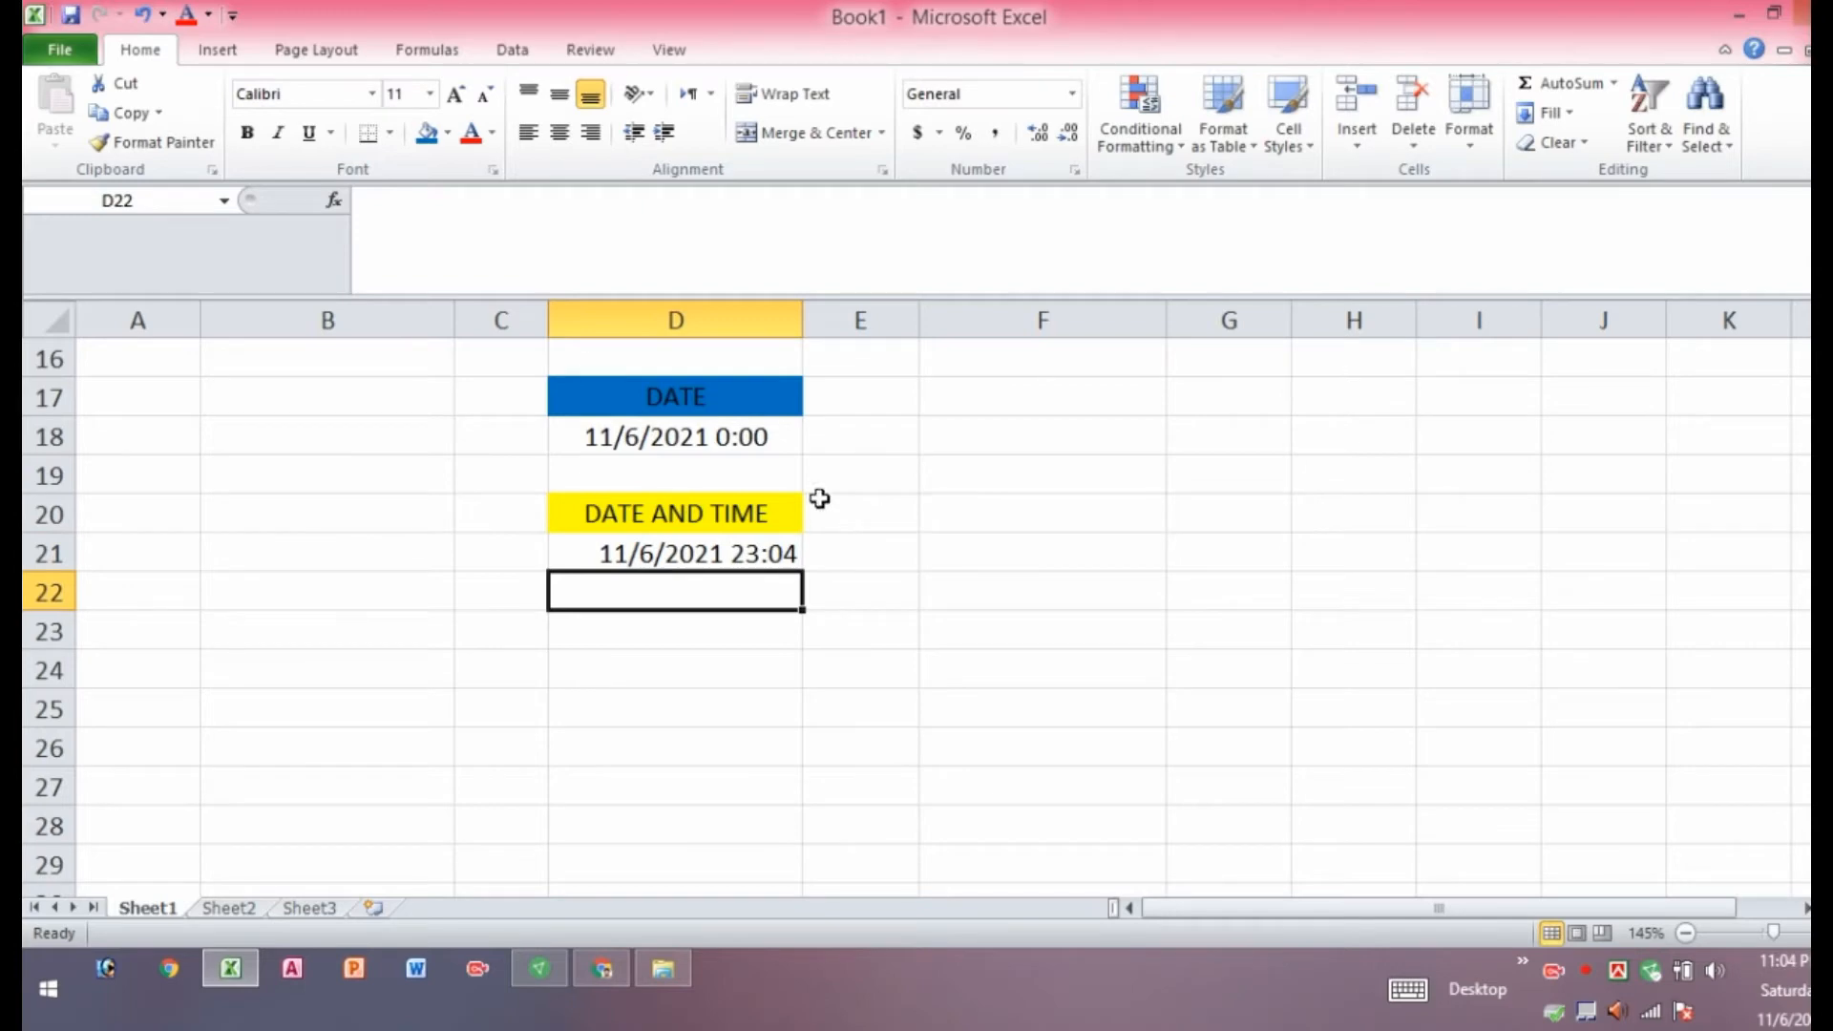
# Compare the formulas and results of the DATE cell D18 and the DATE AND TIME cell D21.
pyautogui.click(630, 563)
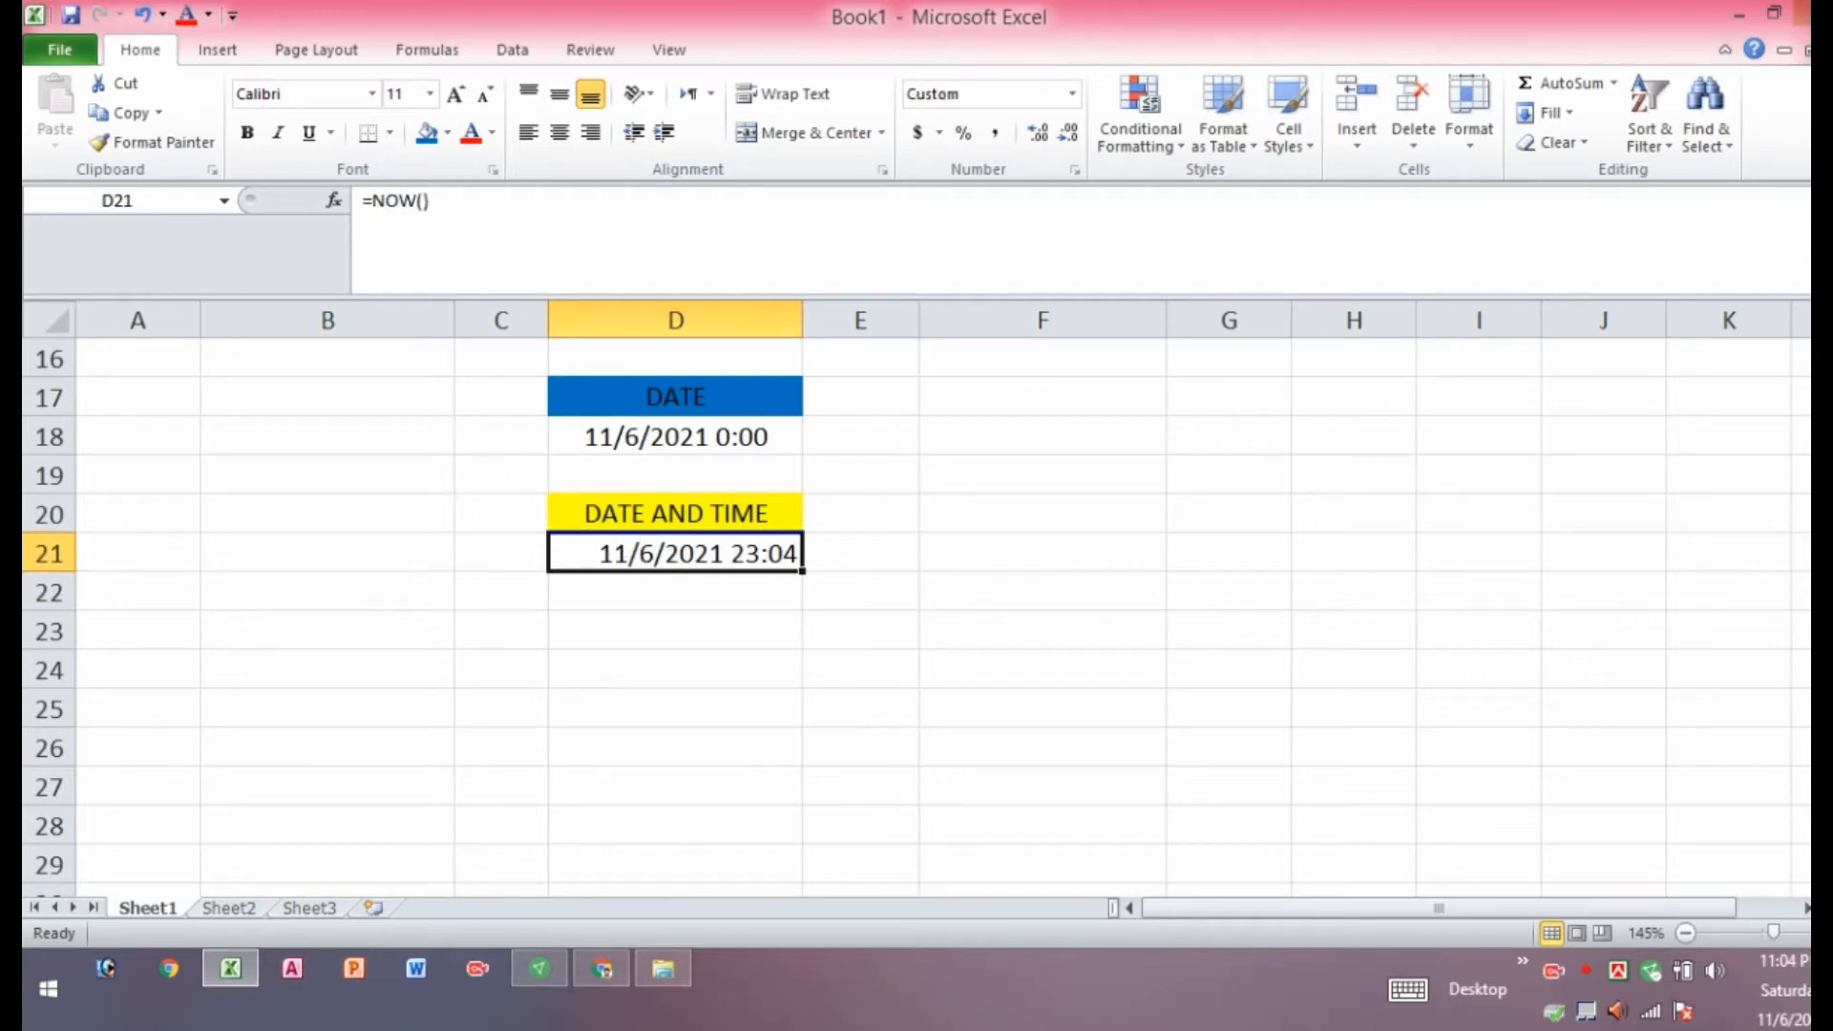
pyautogui.moveTo(1774, 1024)
pyautogui.click(731, 449)
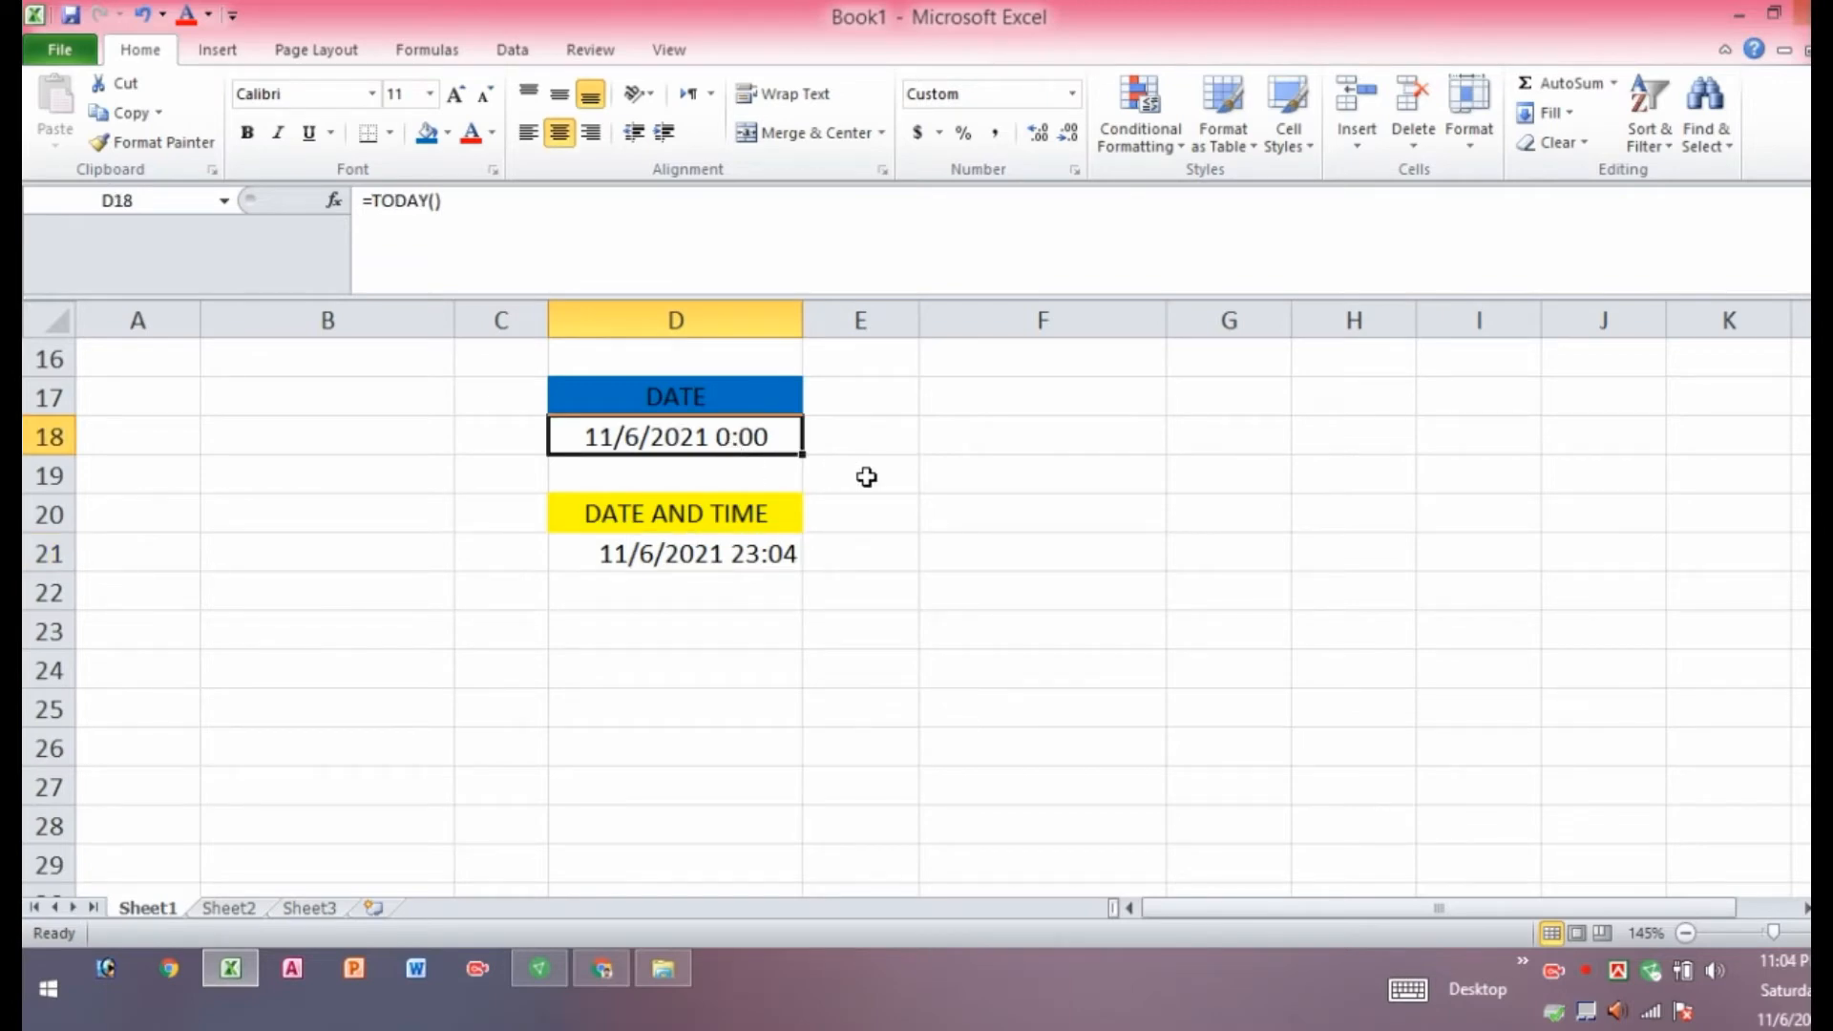
pyautogui.click(630, 553)
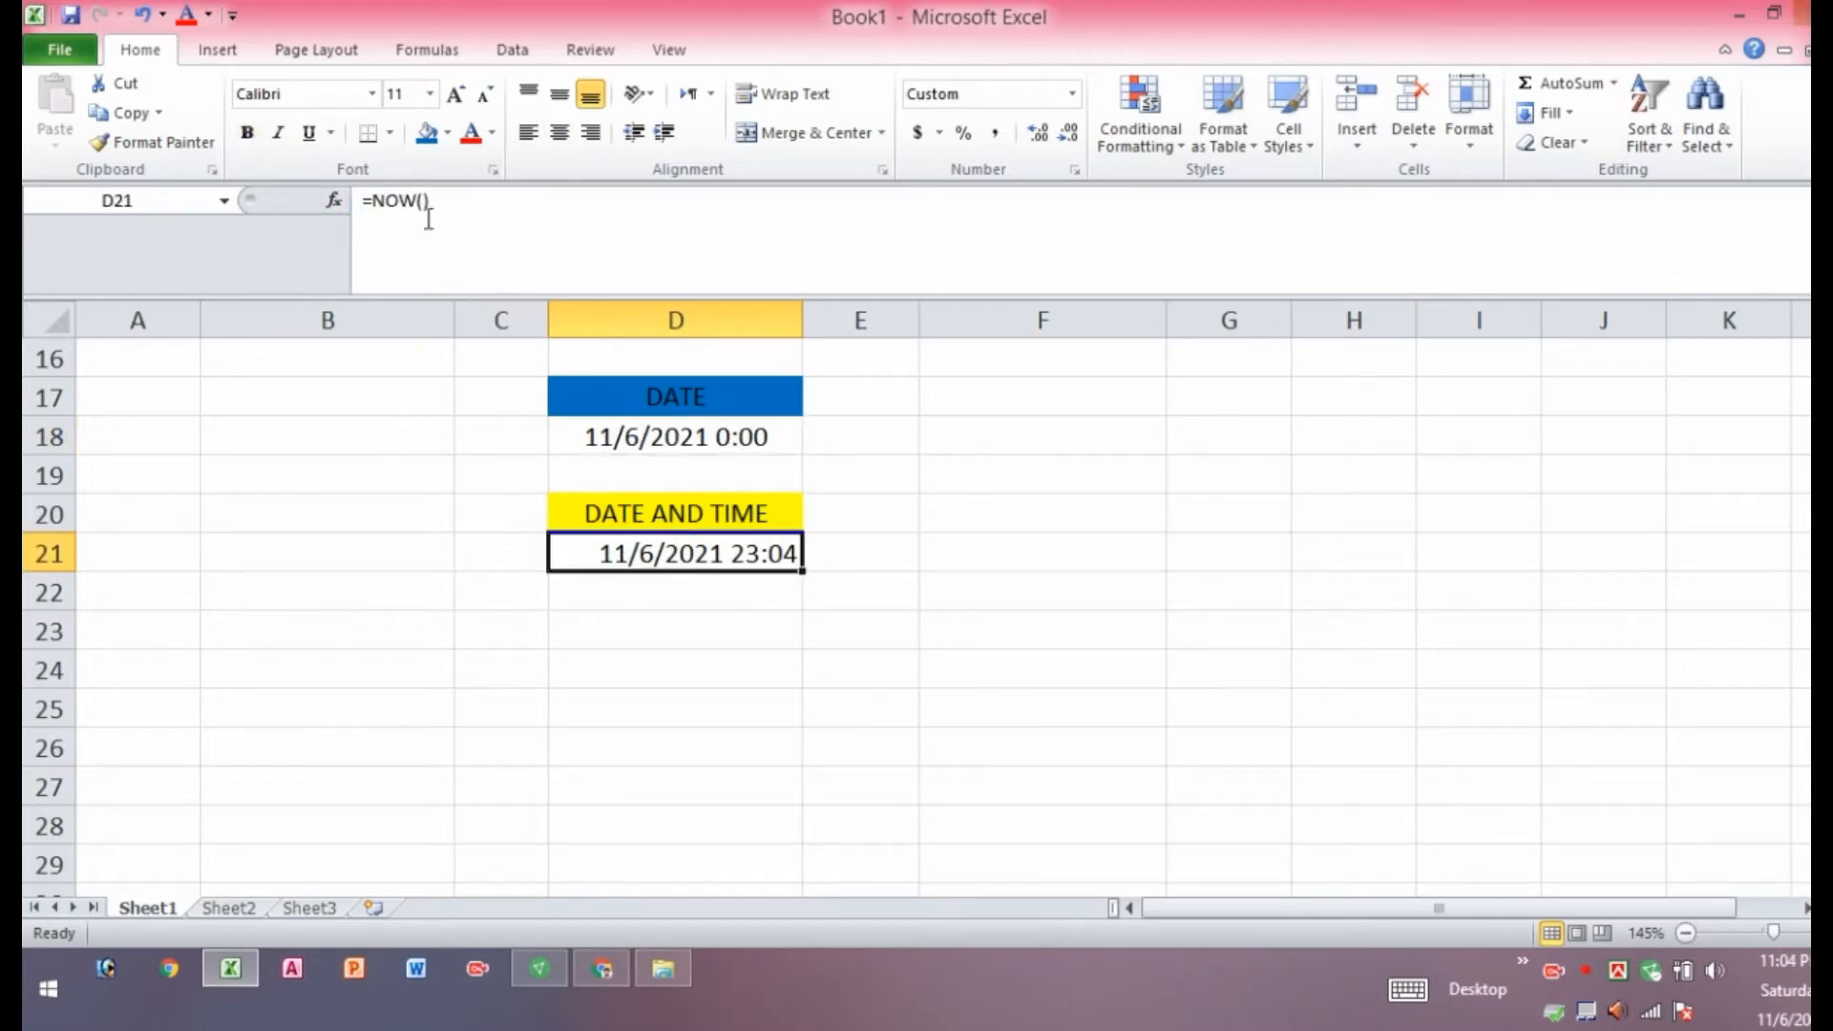
# Examine the past, present and future dates in B6, D6 and F6 and the DAY section below them.
pyautogui.scroll(2, 790, 553)
pyautogui.click(993, 632)
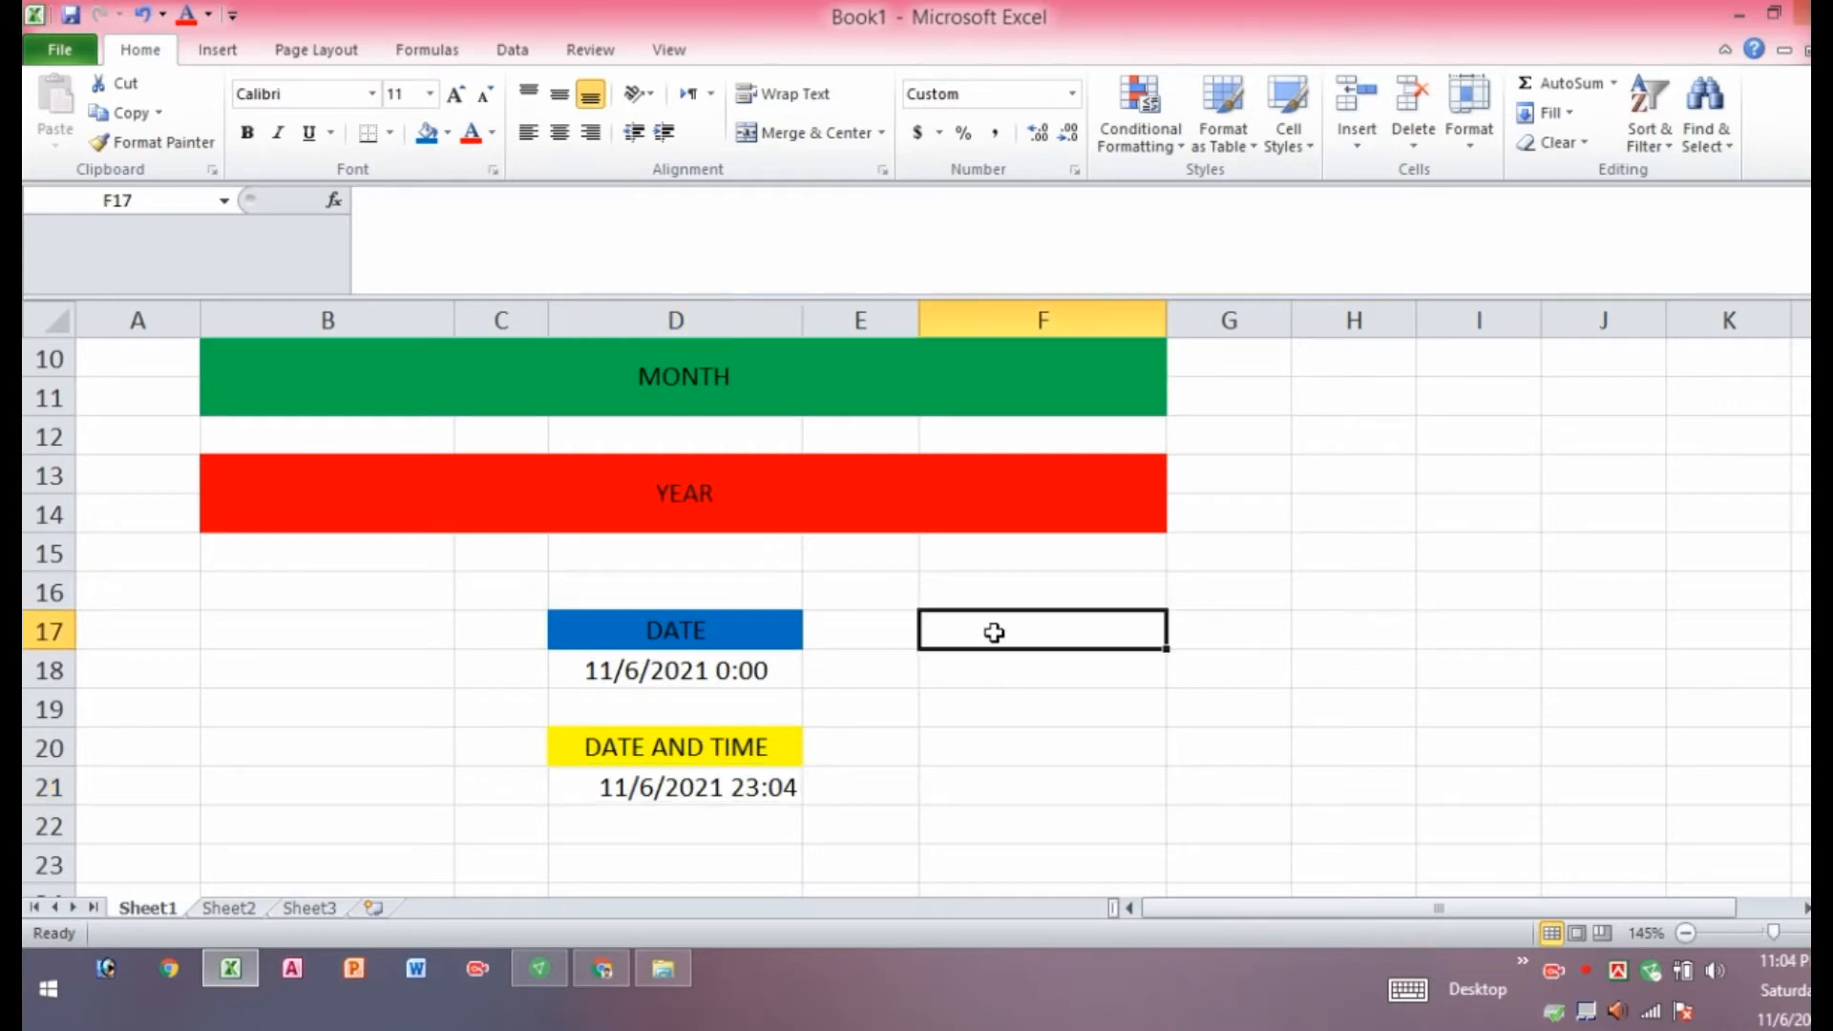
pyautogui.scroll(3, 798, 632)
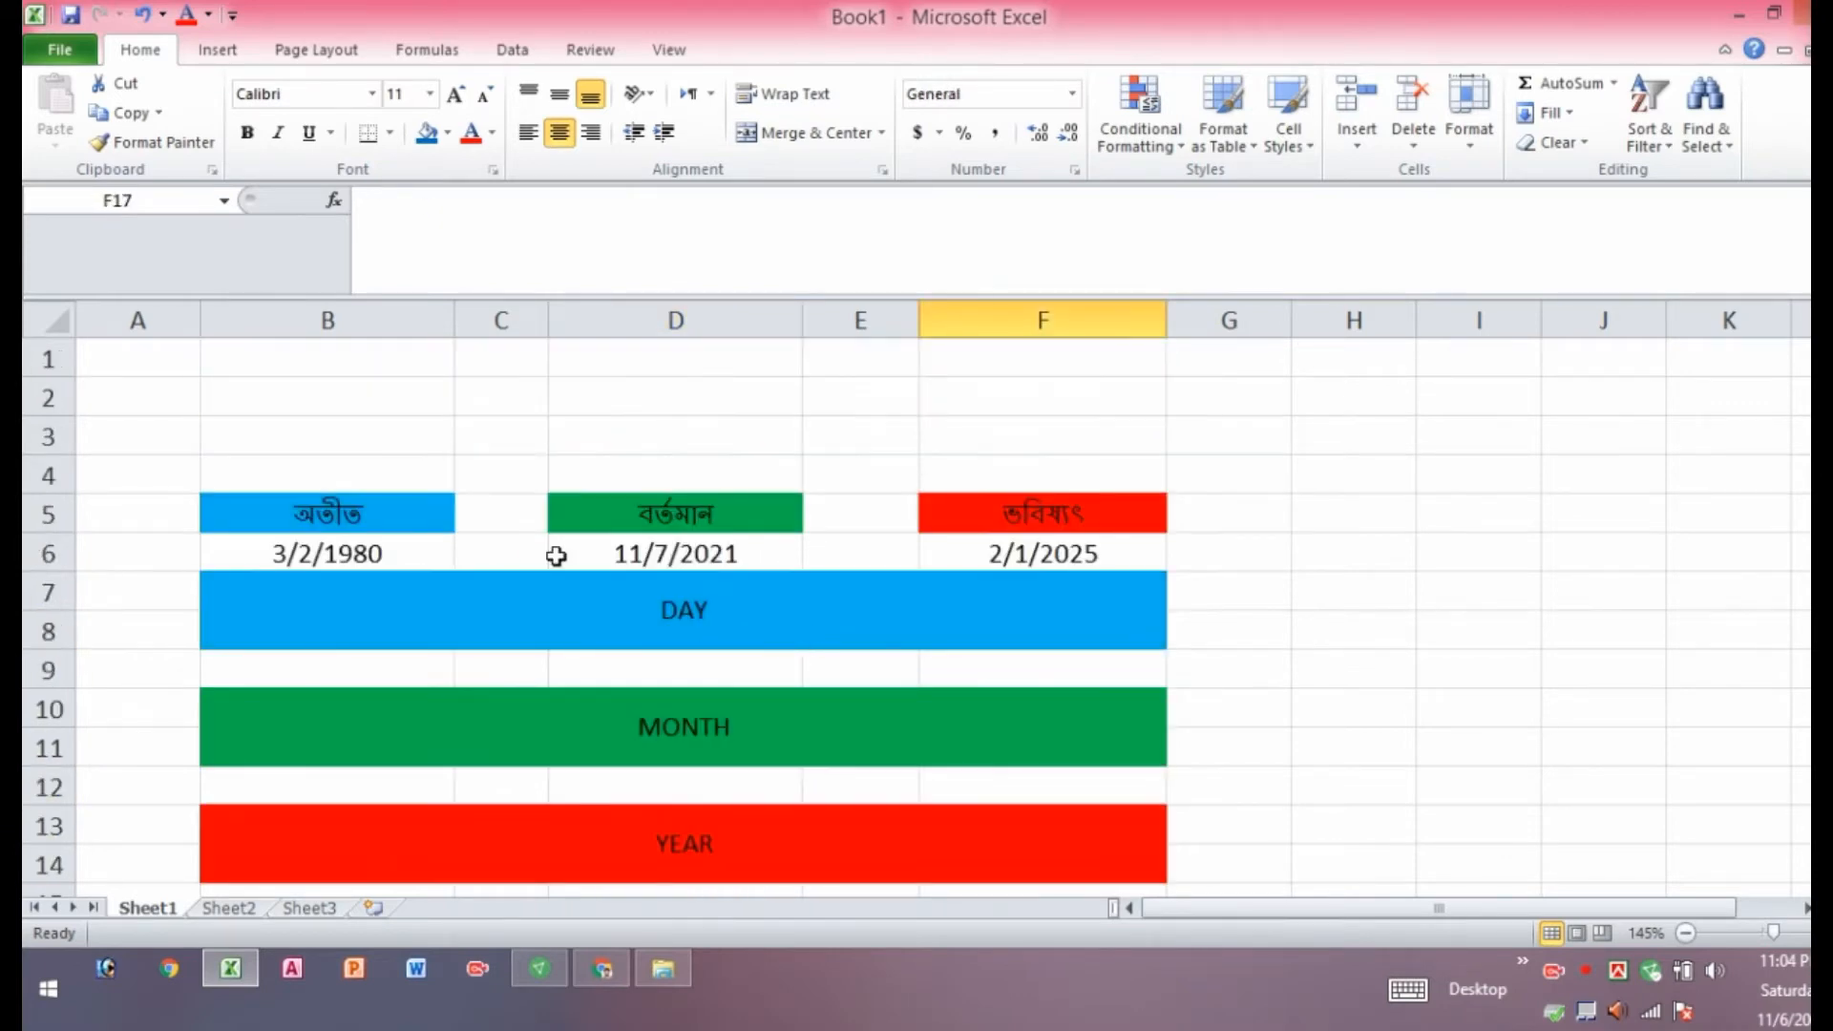
pyautogui.click(344, 511)
pyautogui.click(335, 552)
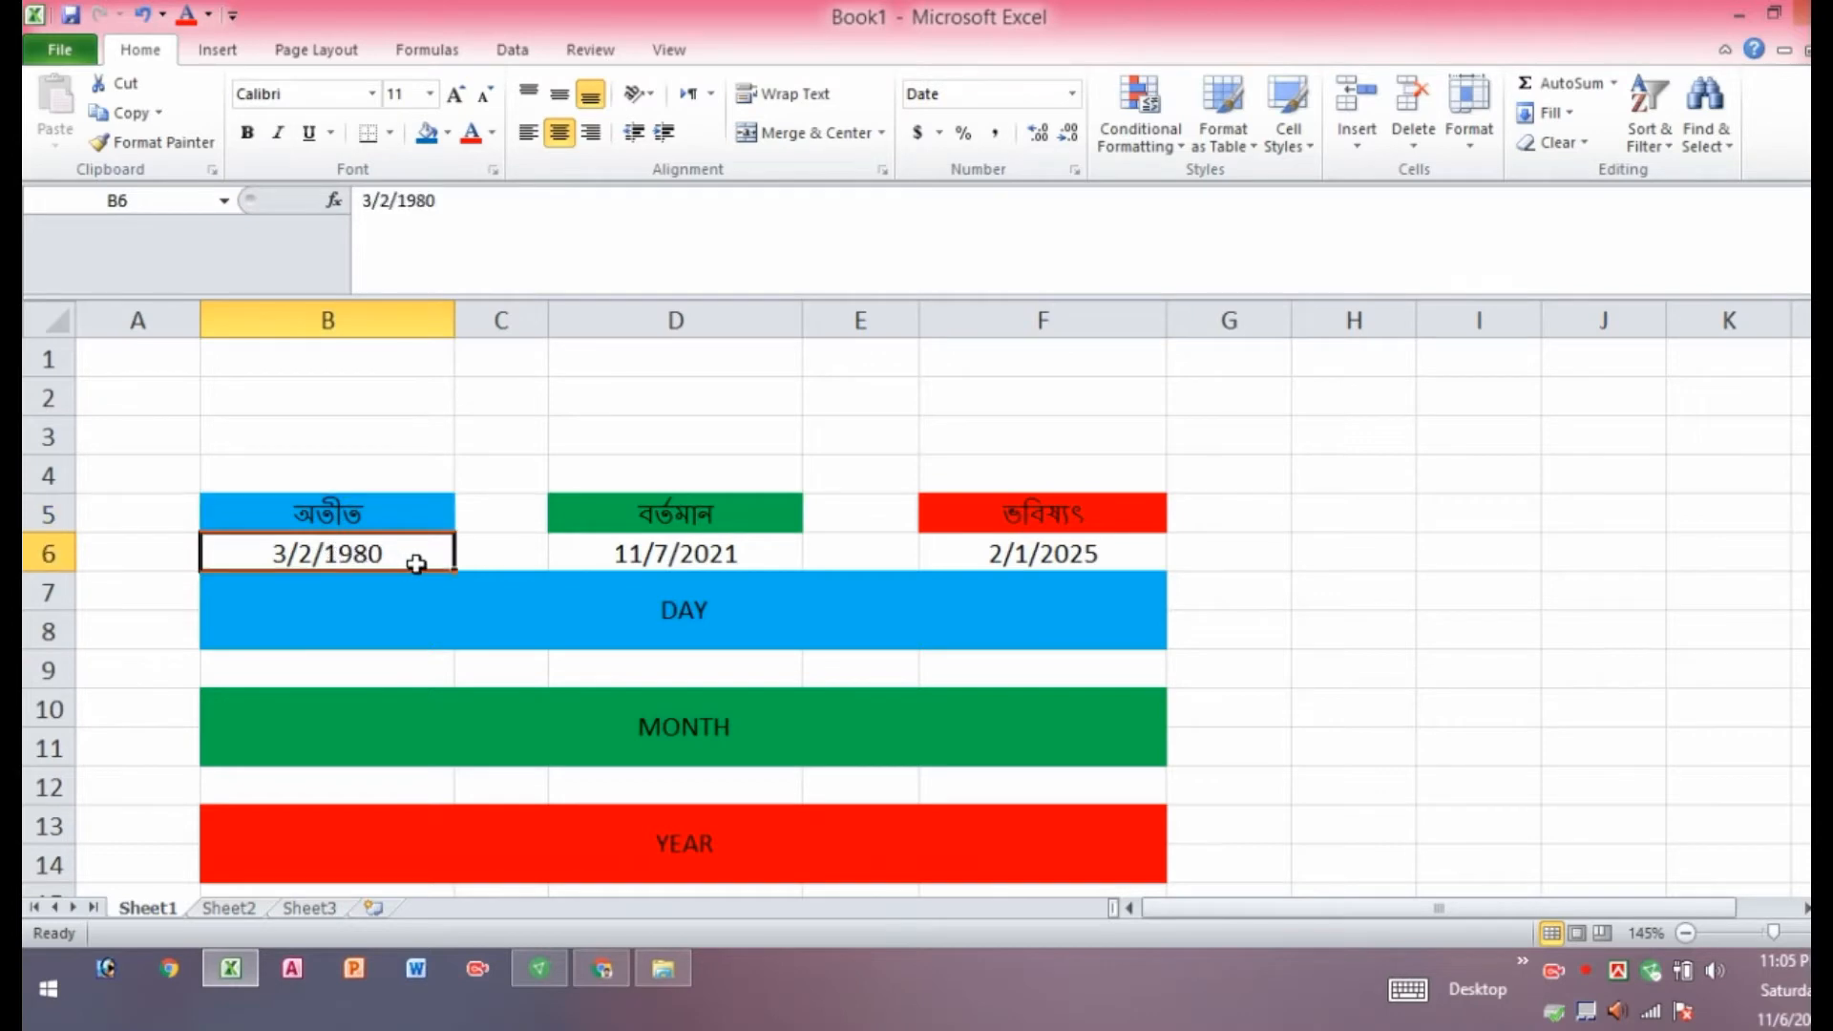
pyautogui.click(731, 518)
pyautogui.click(678, 561)
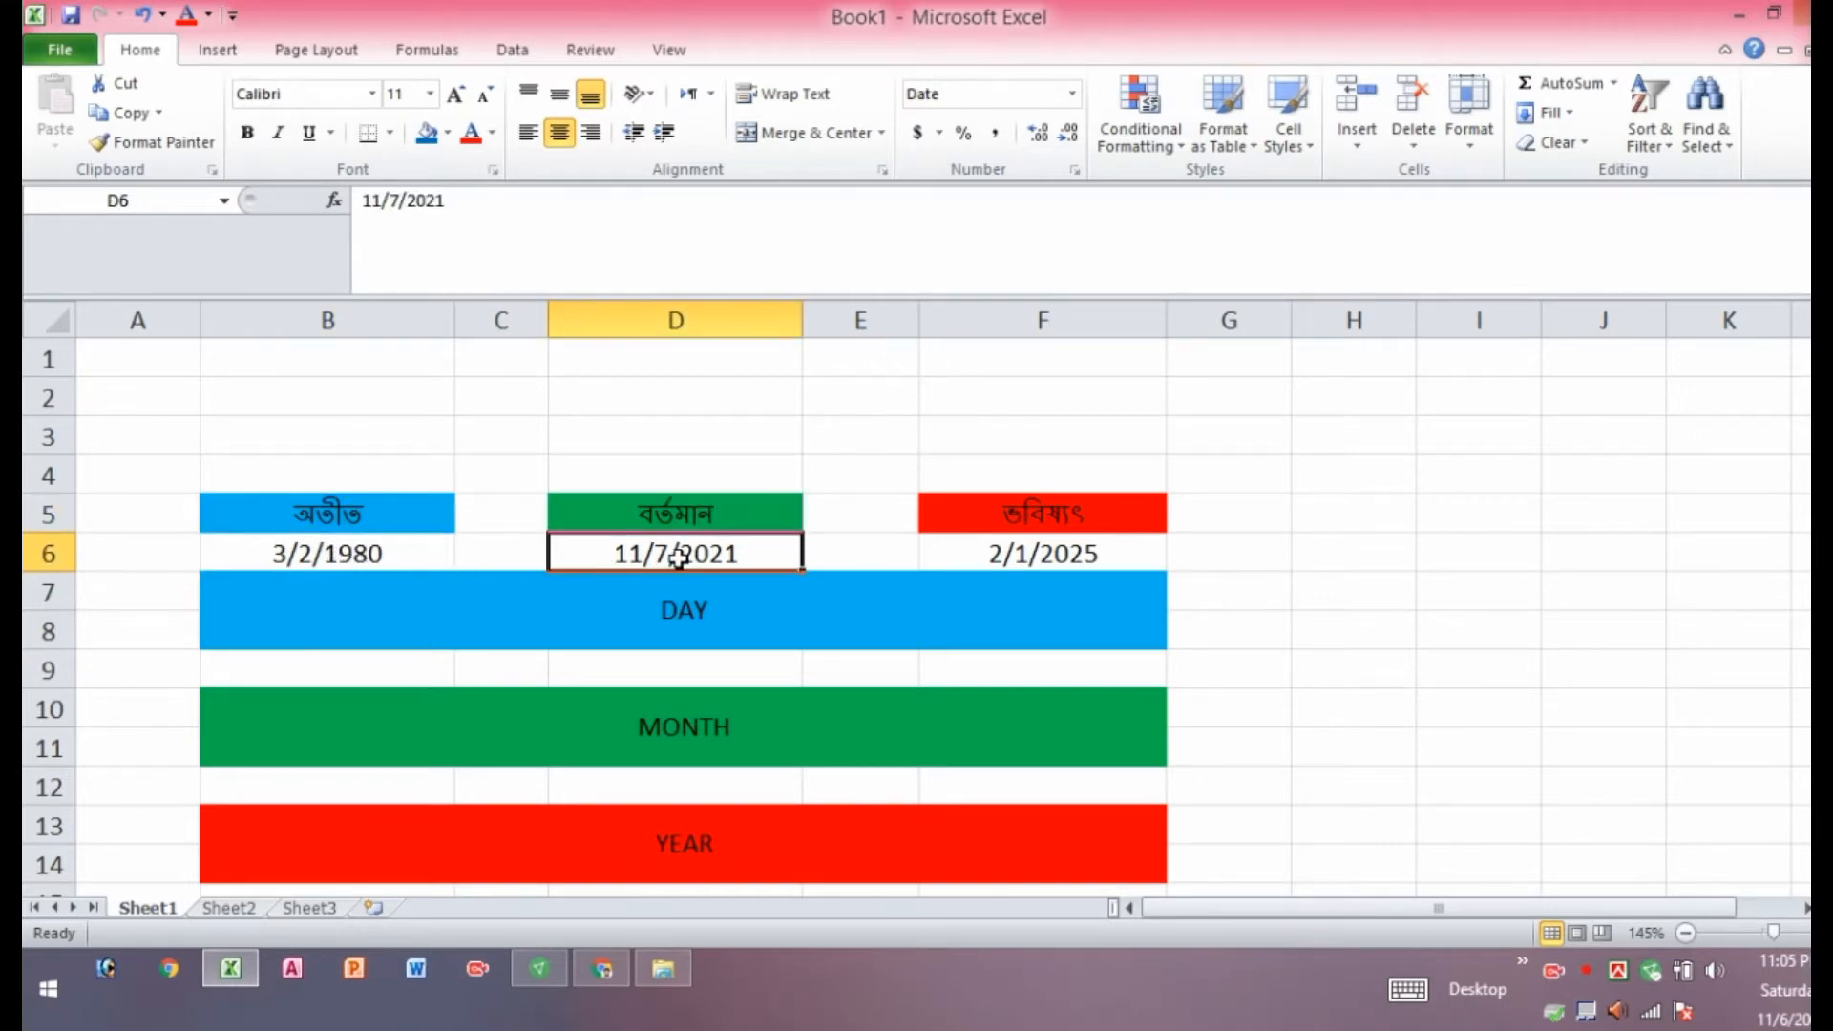
pyautogui.click(994, 518)
pyautogui.click(1010, 555)
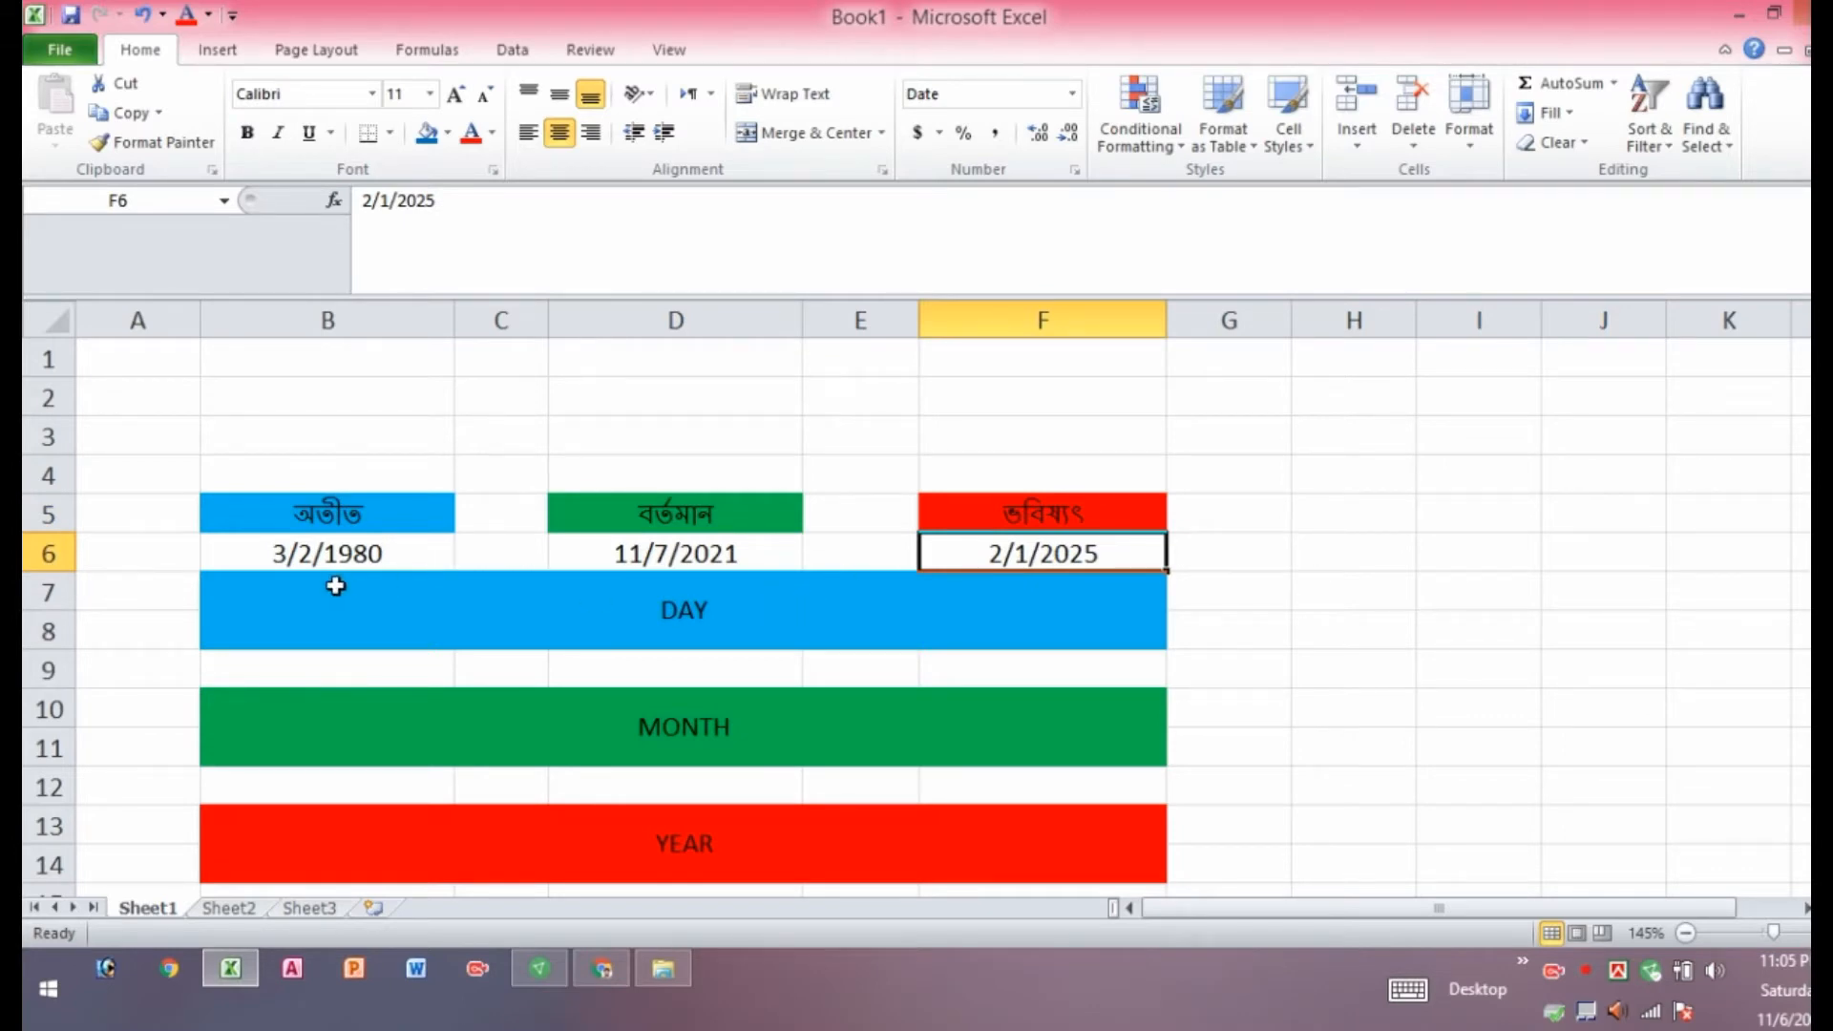
pyautogui.click(318, 554)
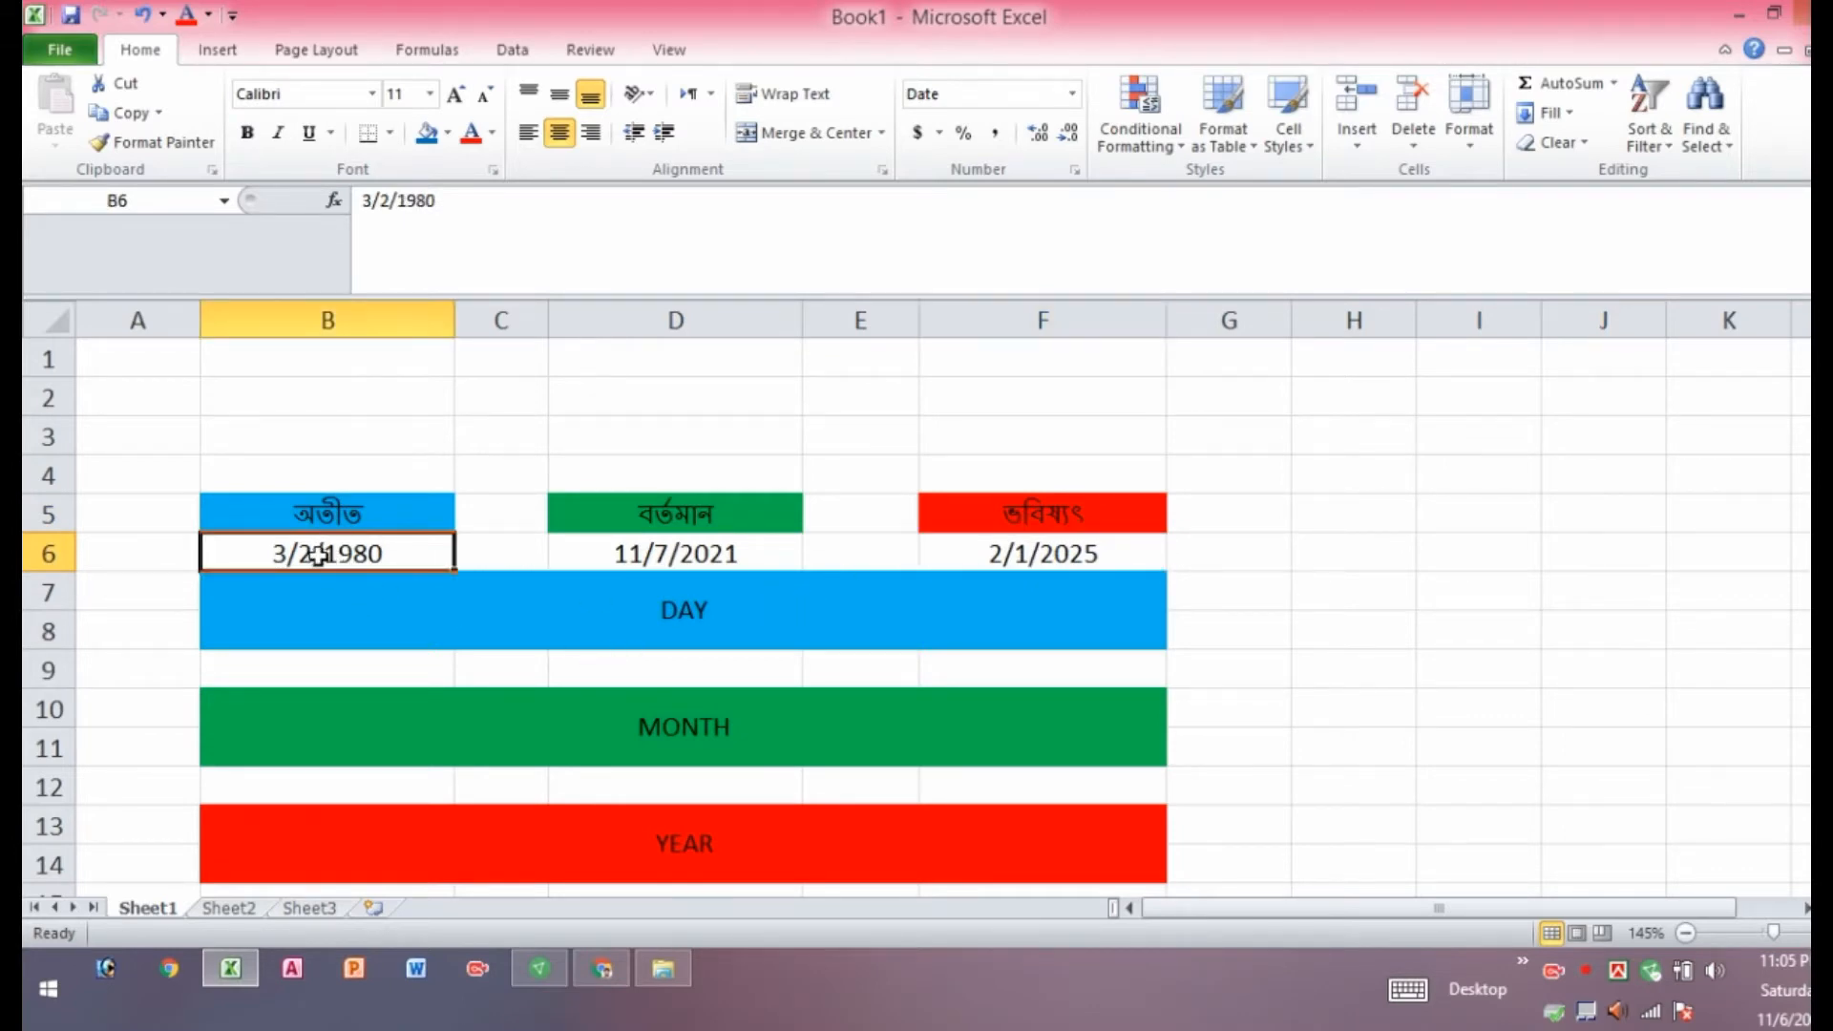
pyautogui.click(660, 613)
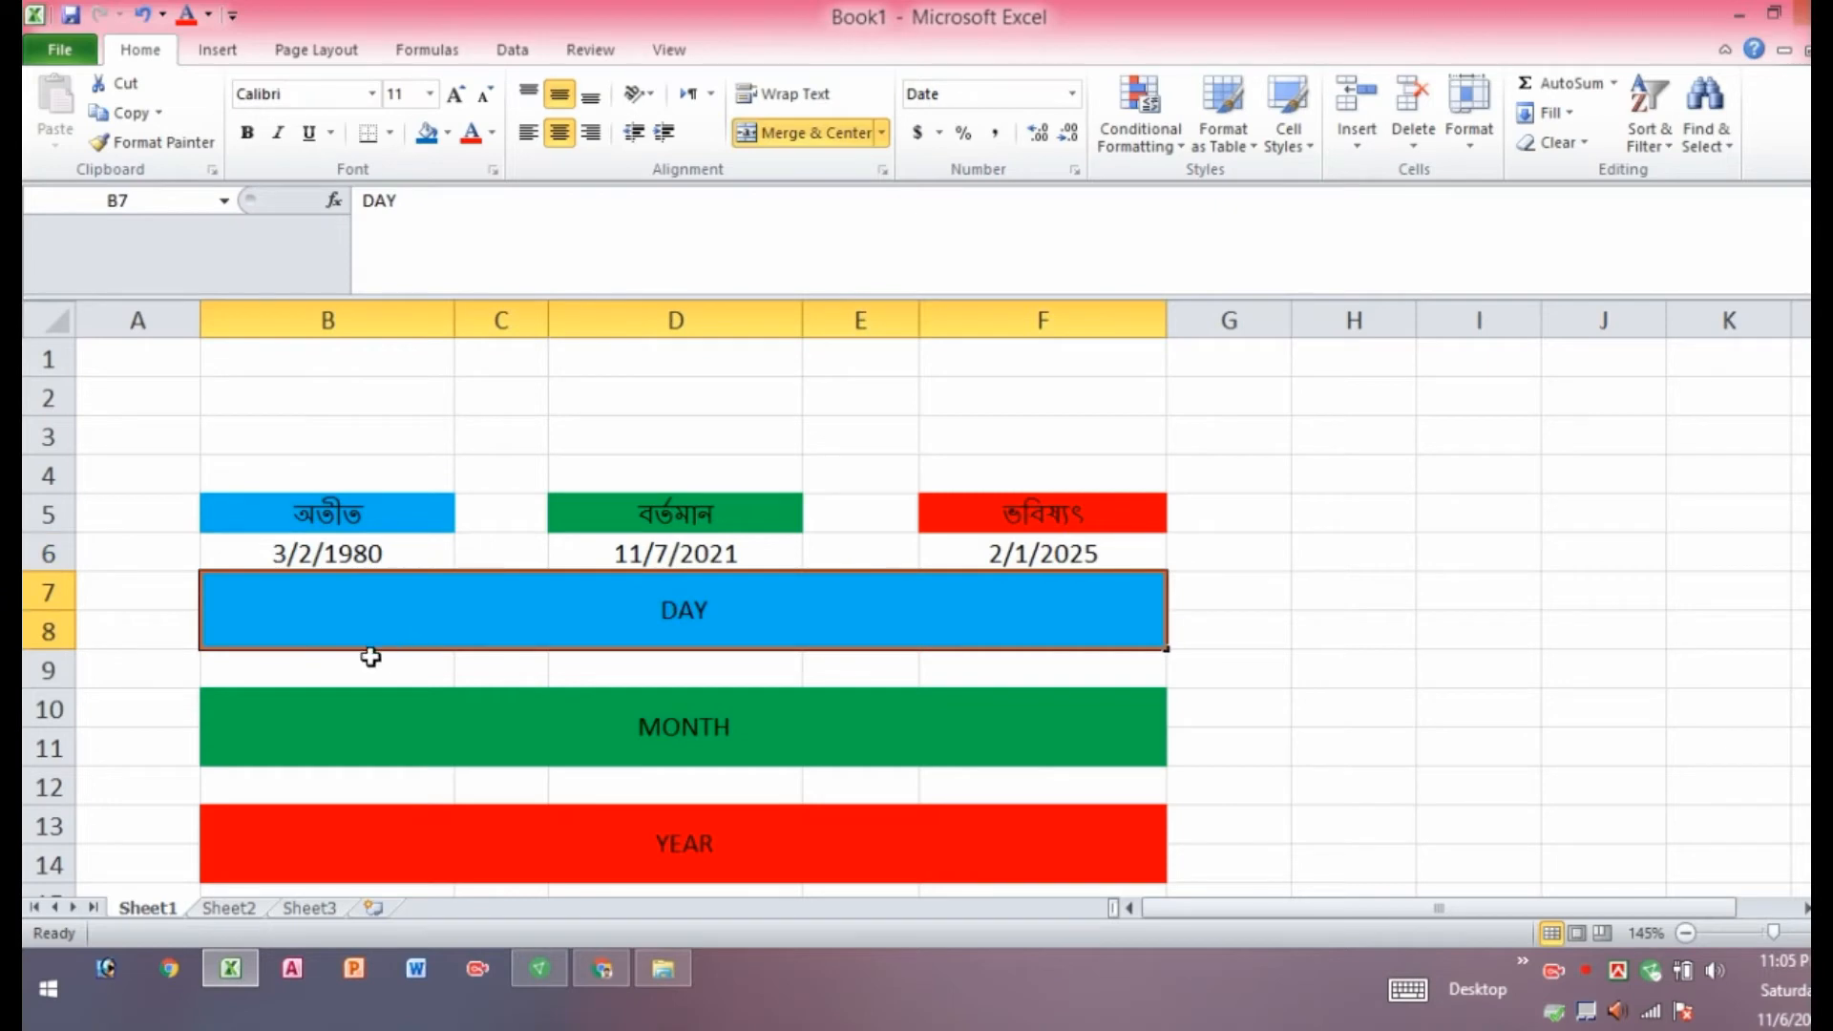
pyautogui.click(303, 670)
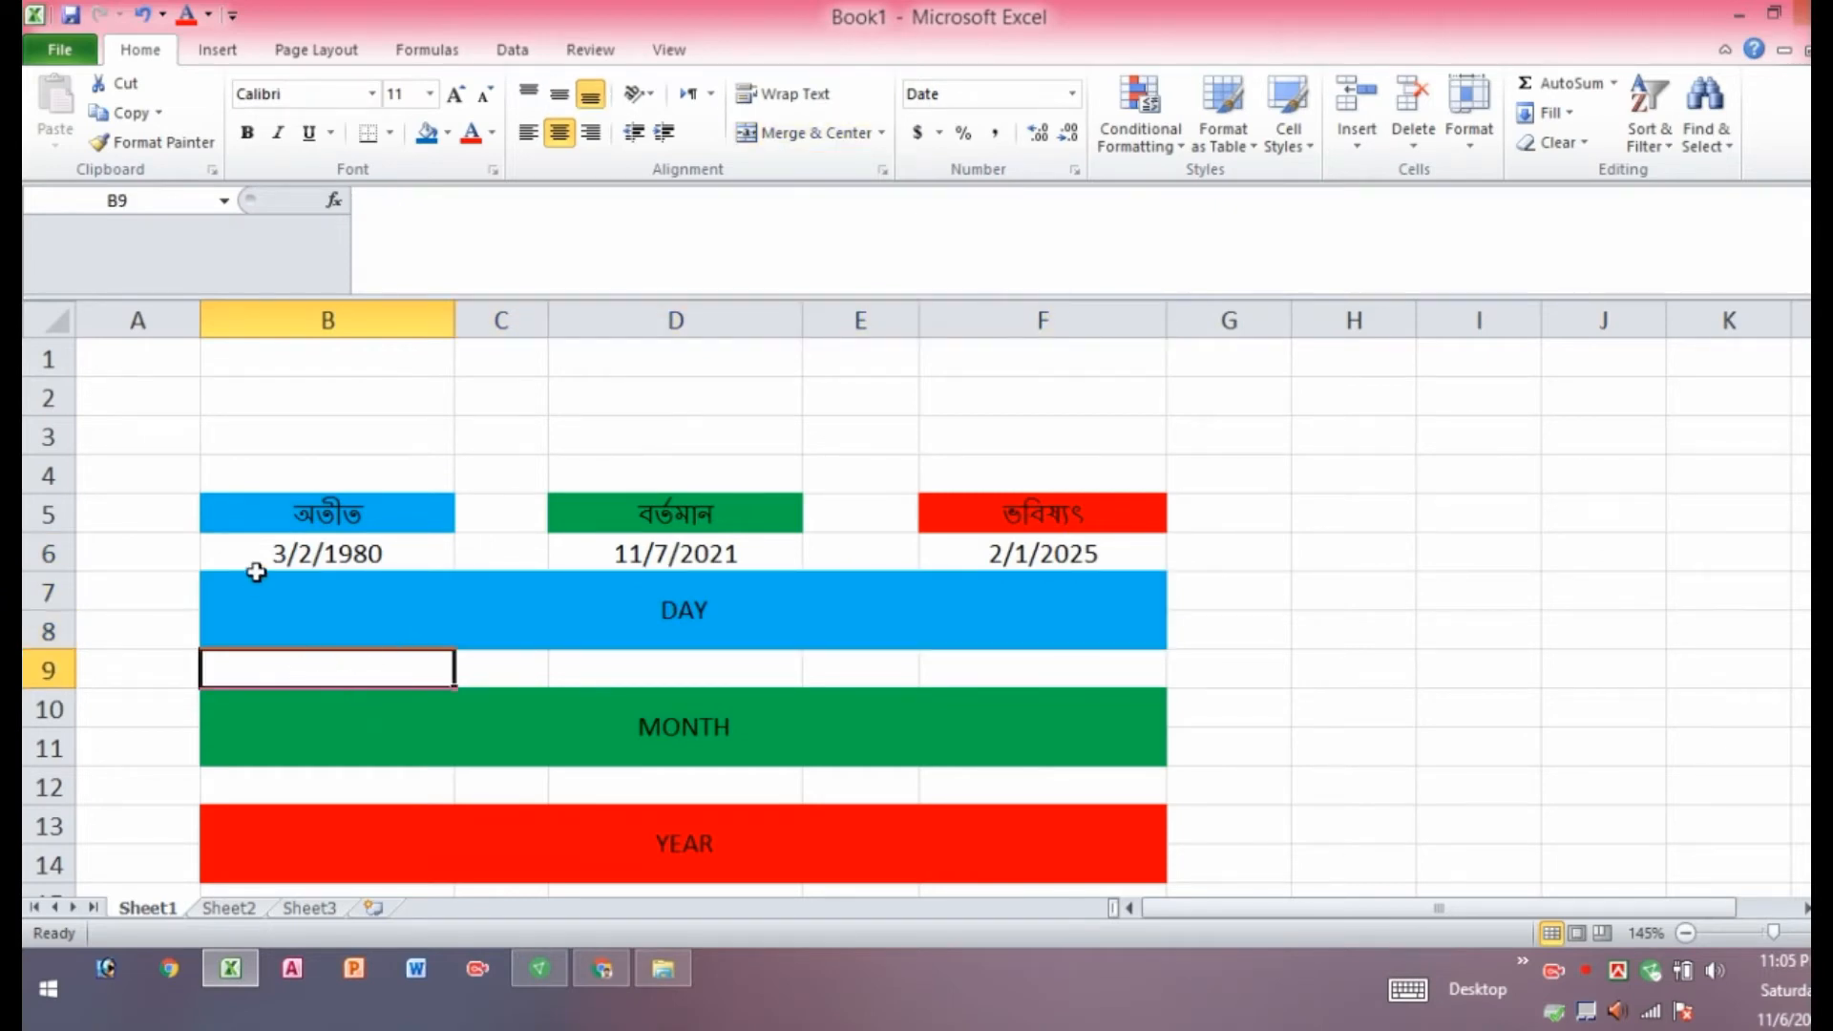
pyautogui.click(291, 553)
# Enter the formula =TEXT(B6,"DDDD") in cell B9 below the DAY heading to get the past date's weekday.
pyautogui.click(327, 662)
pyautogui.write('=')
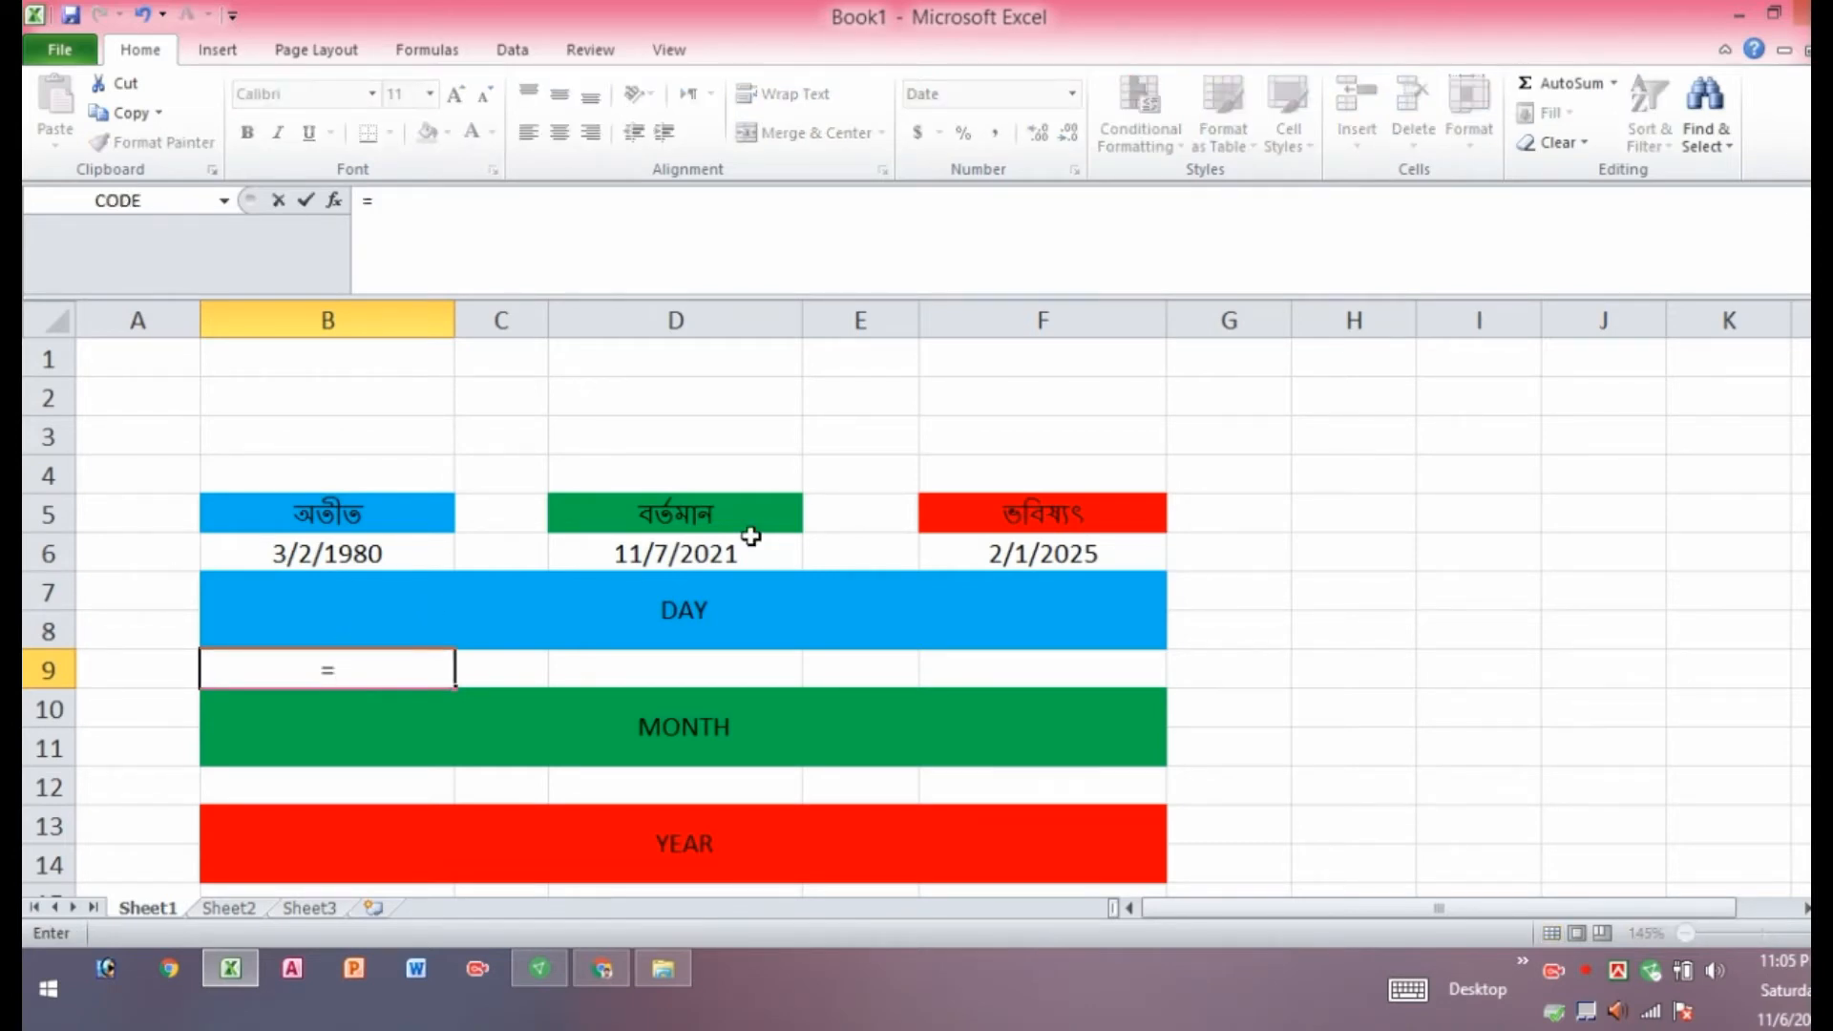
pyautogui.write('TE')
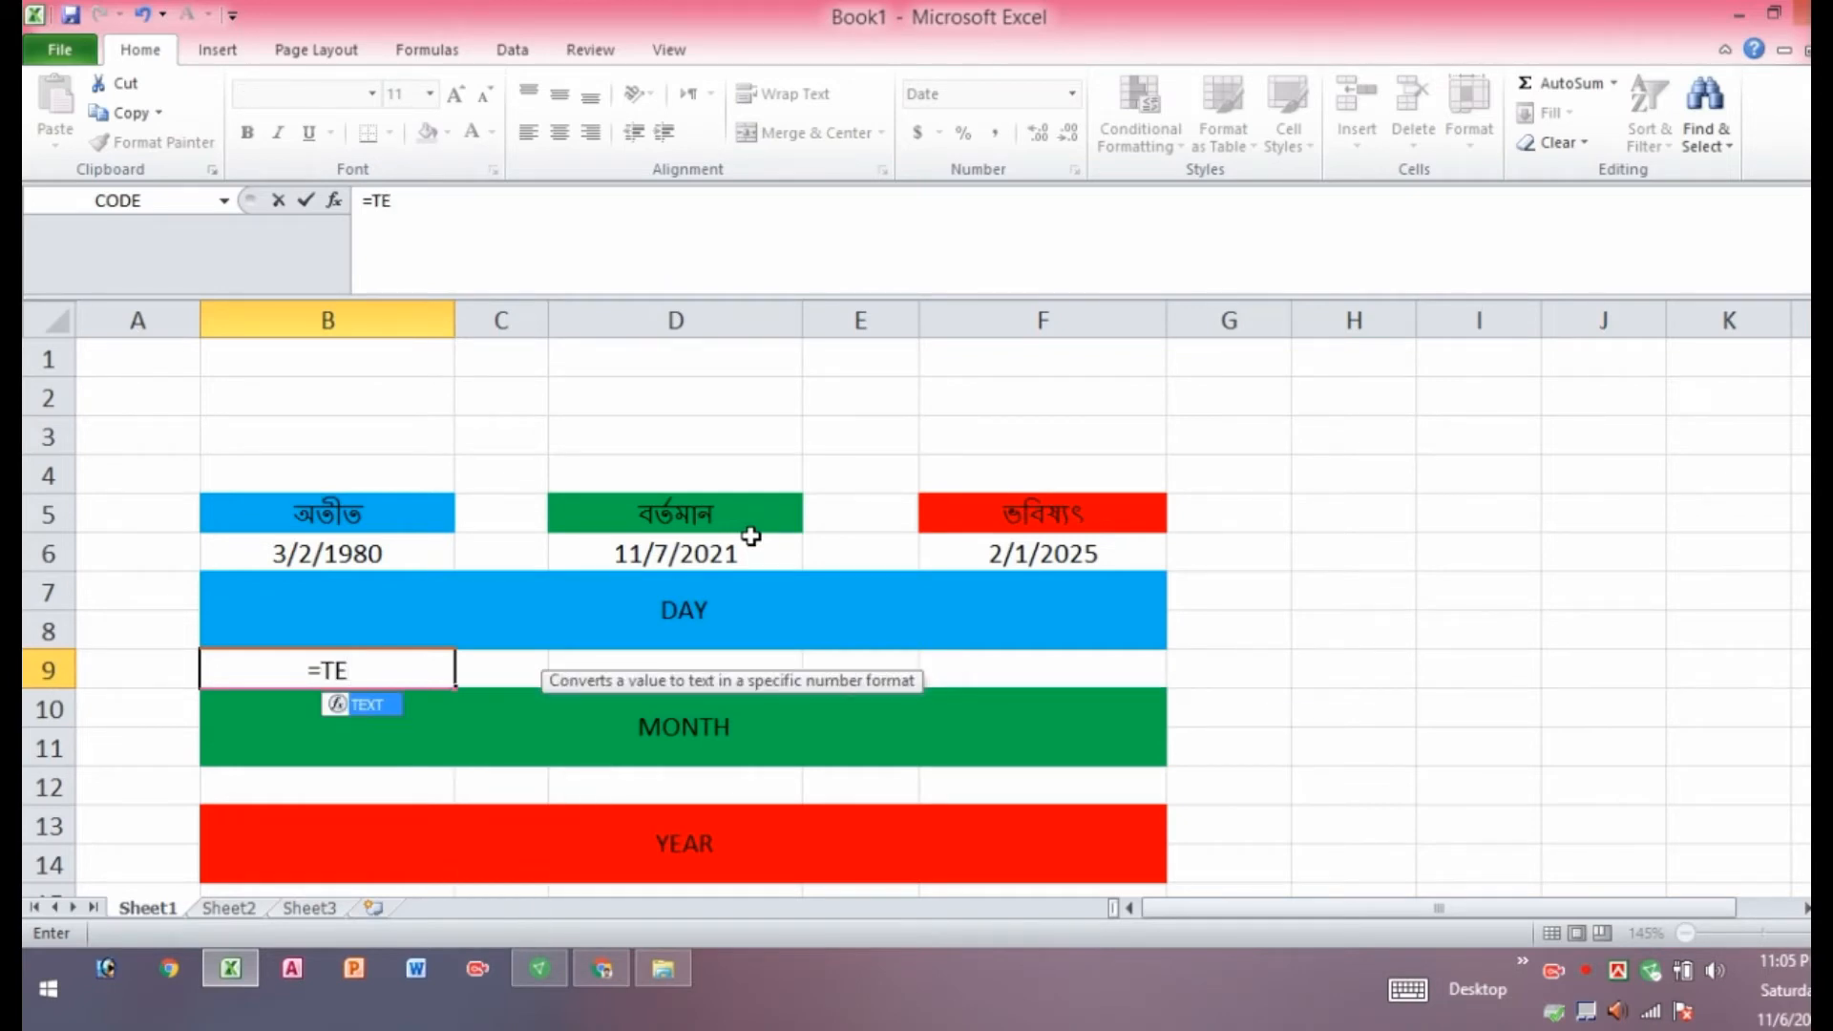
pyautogui.write('XT')
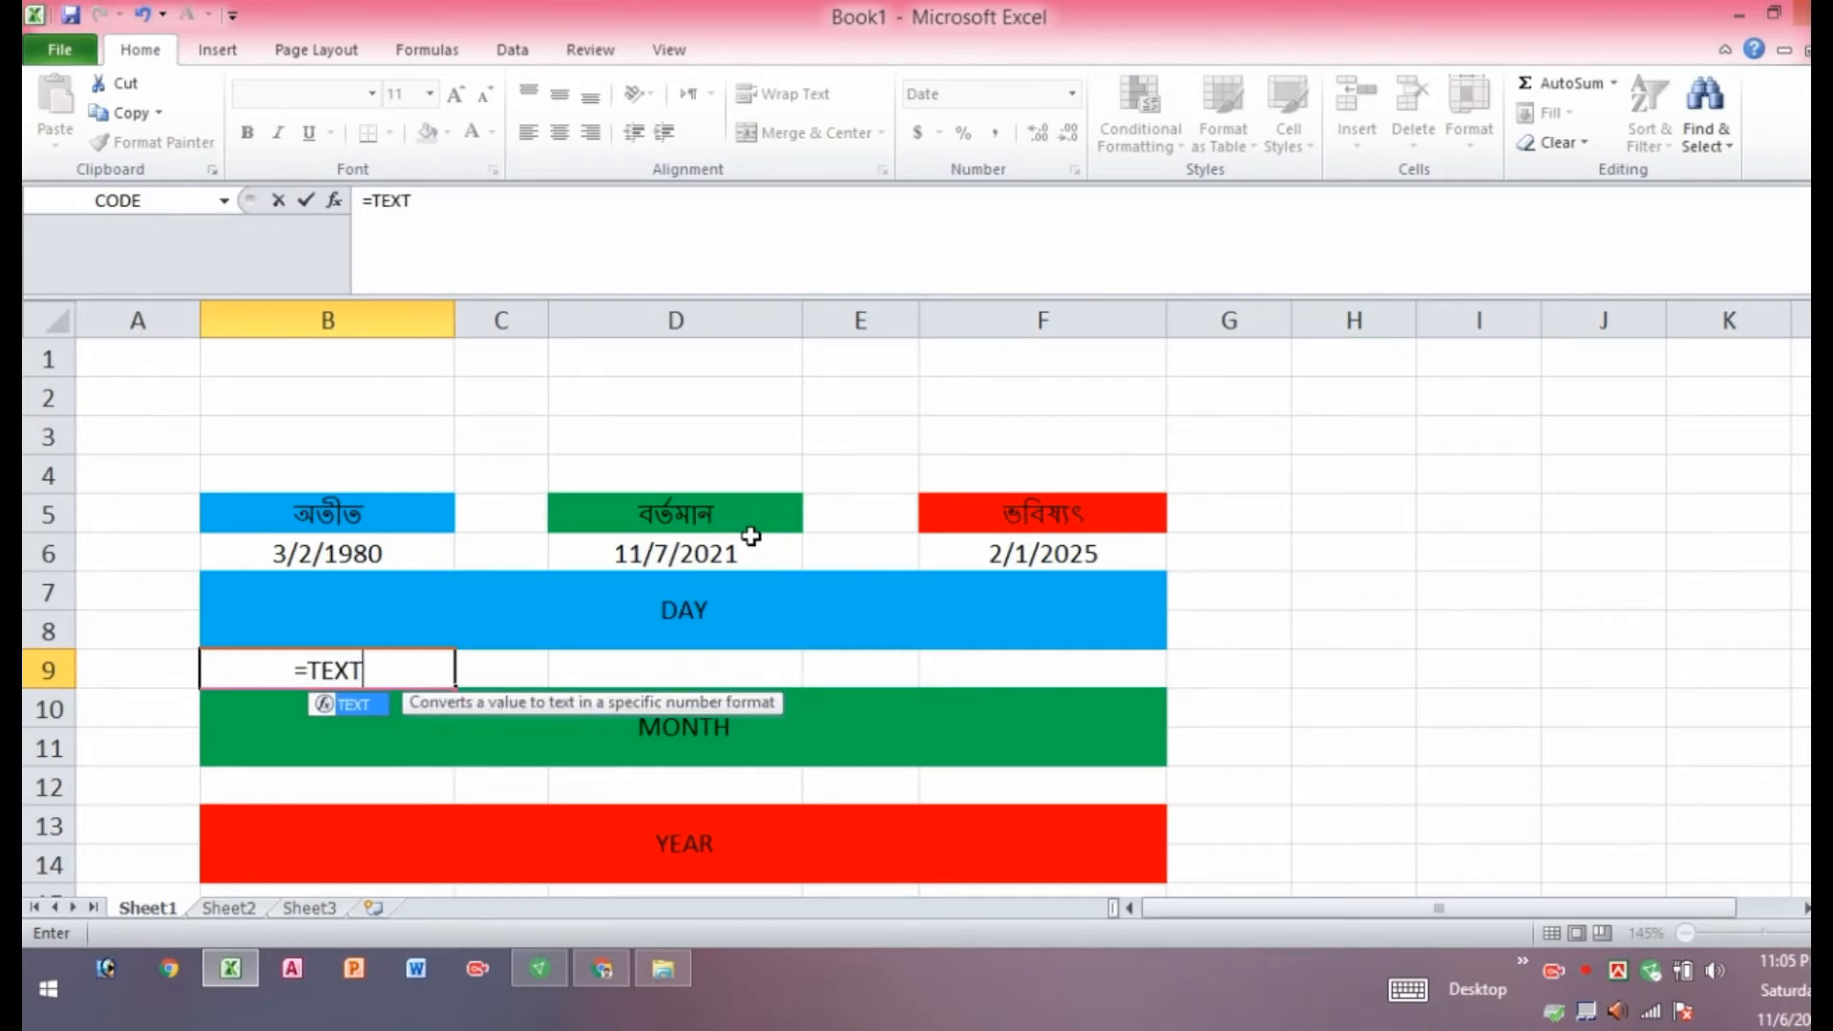
pyautogui.write('(')
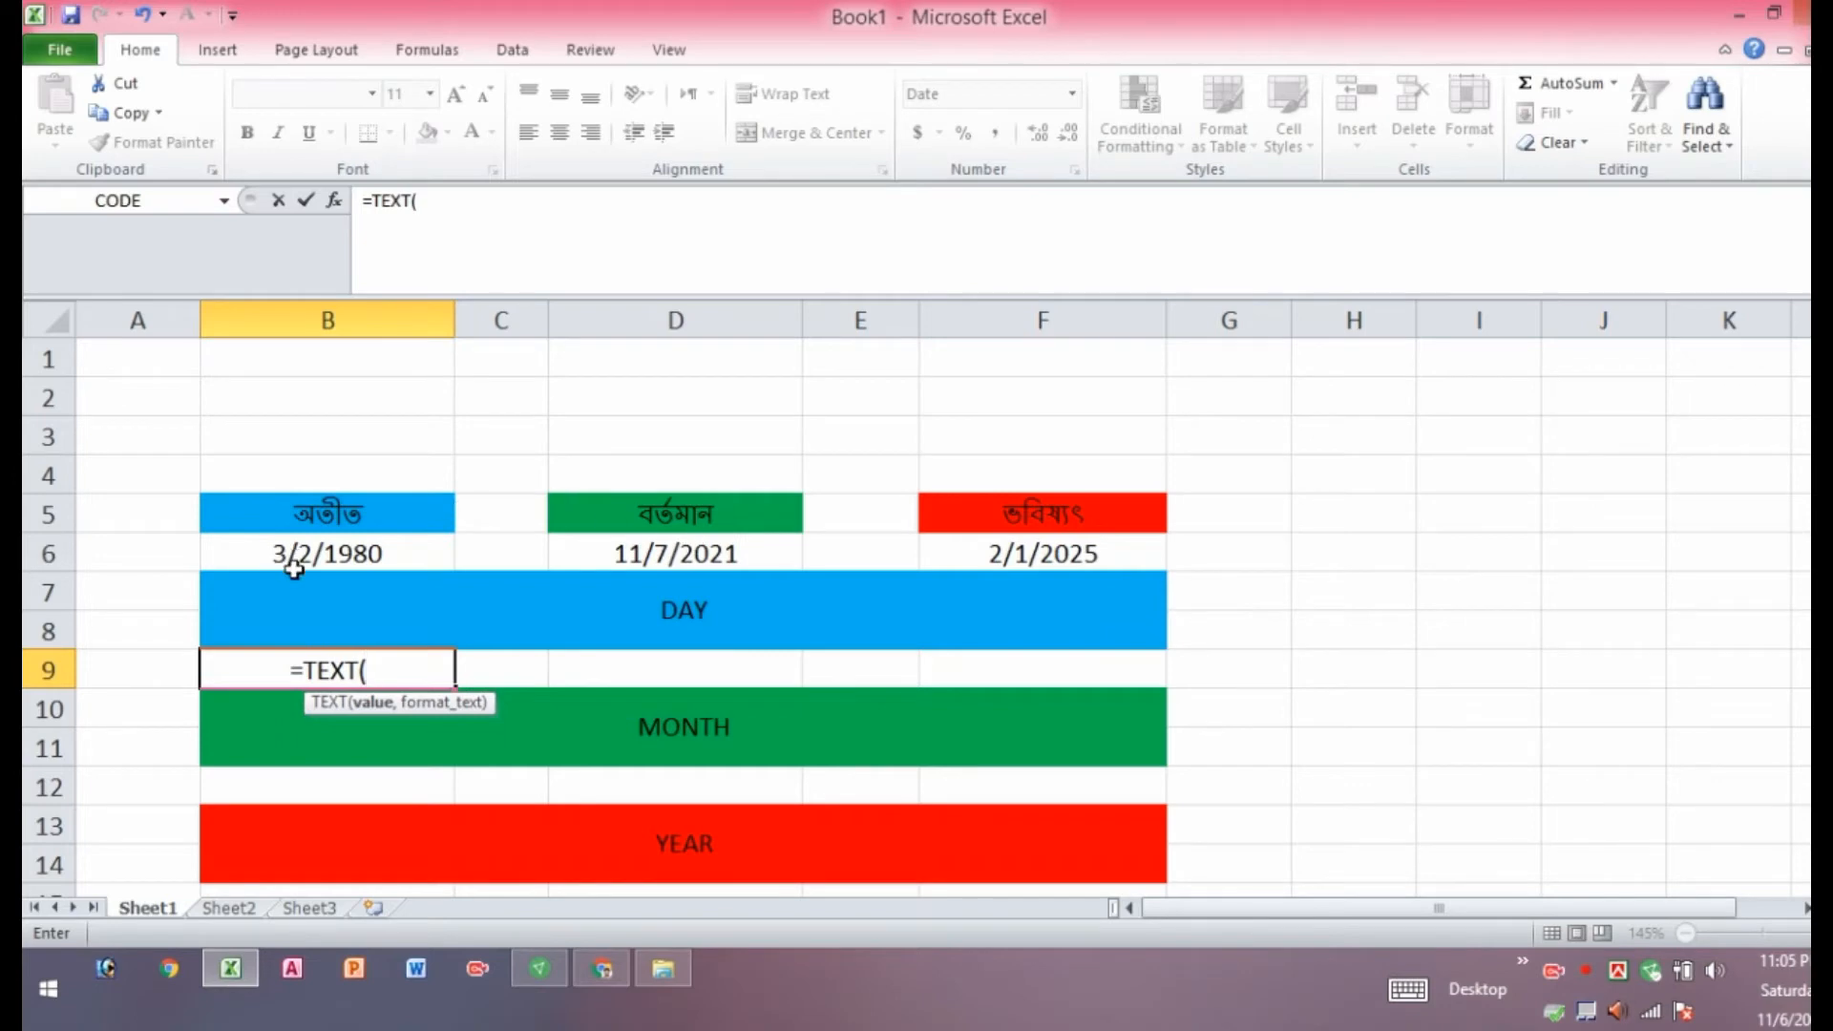
pyautogui.click(300, 563)
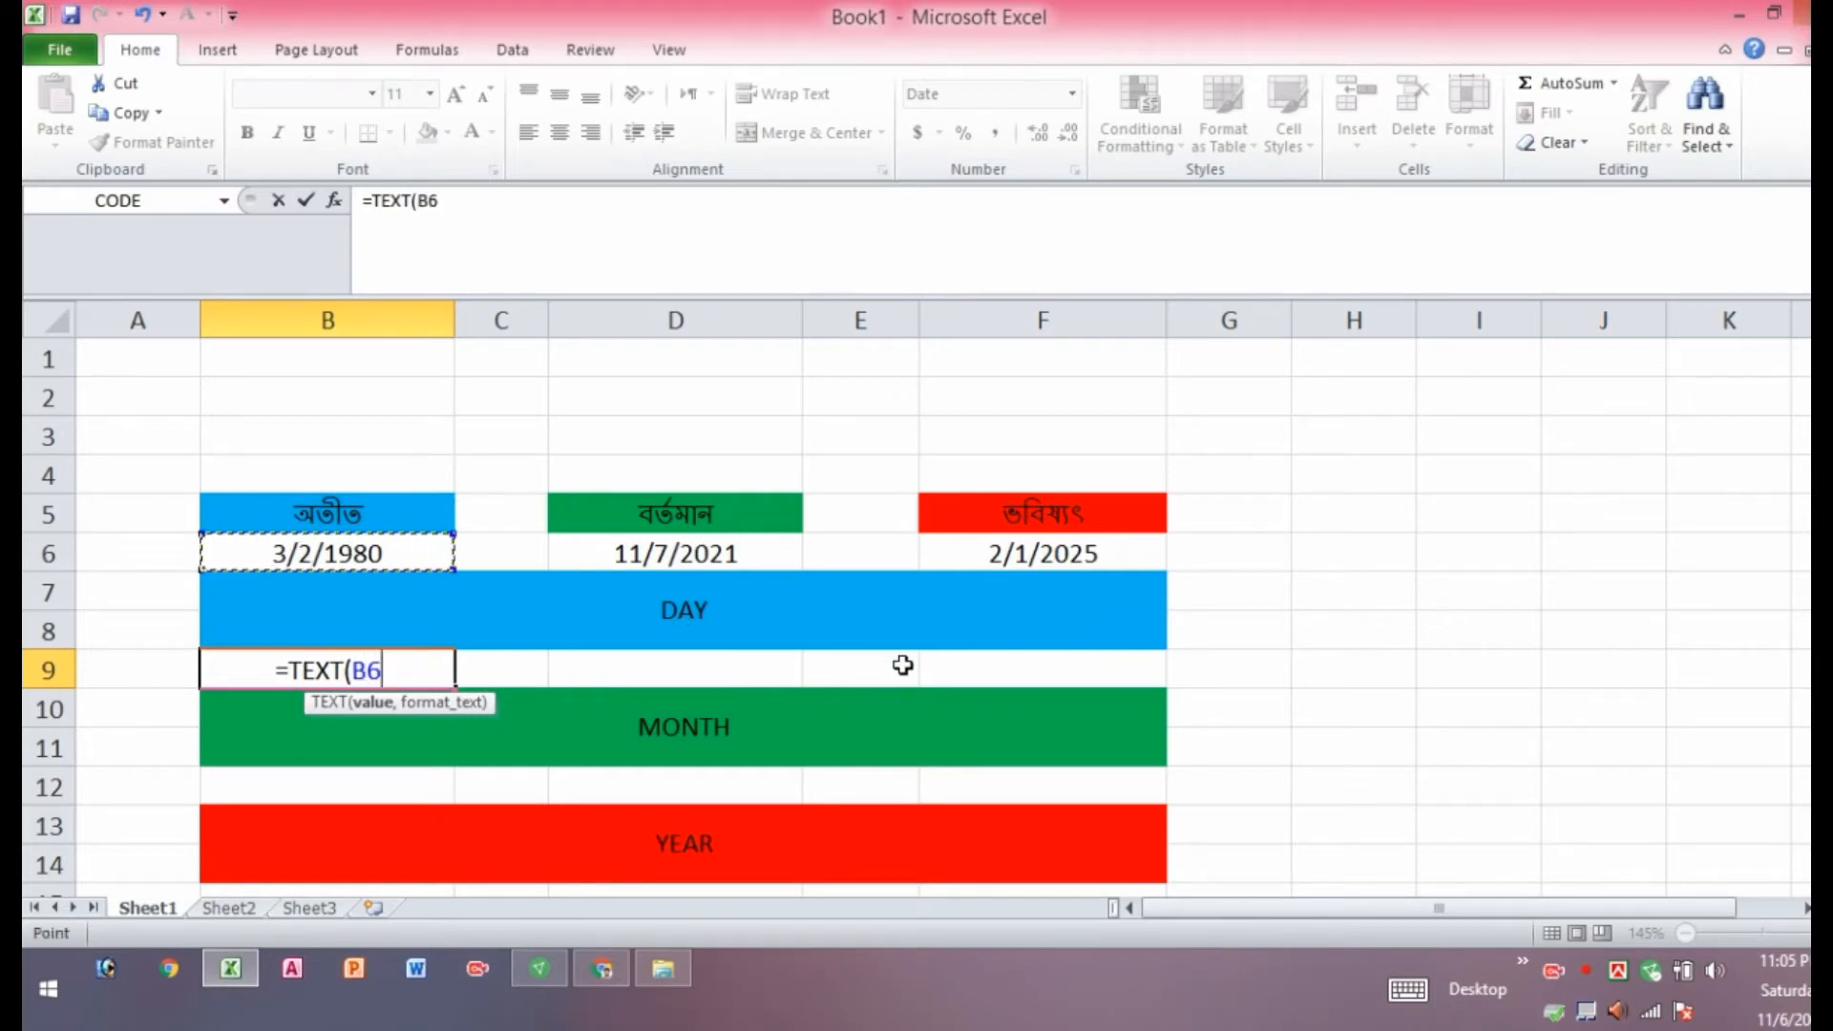
pyautogui.write(',"')
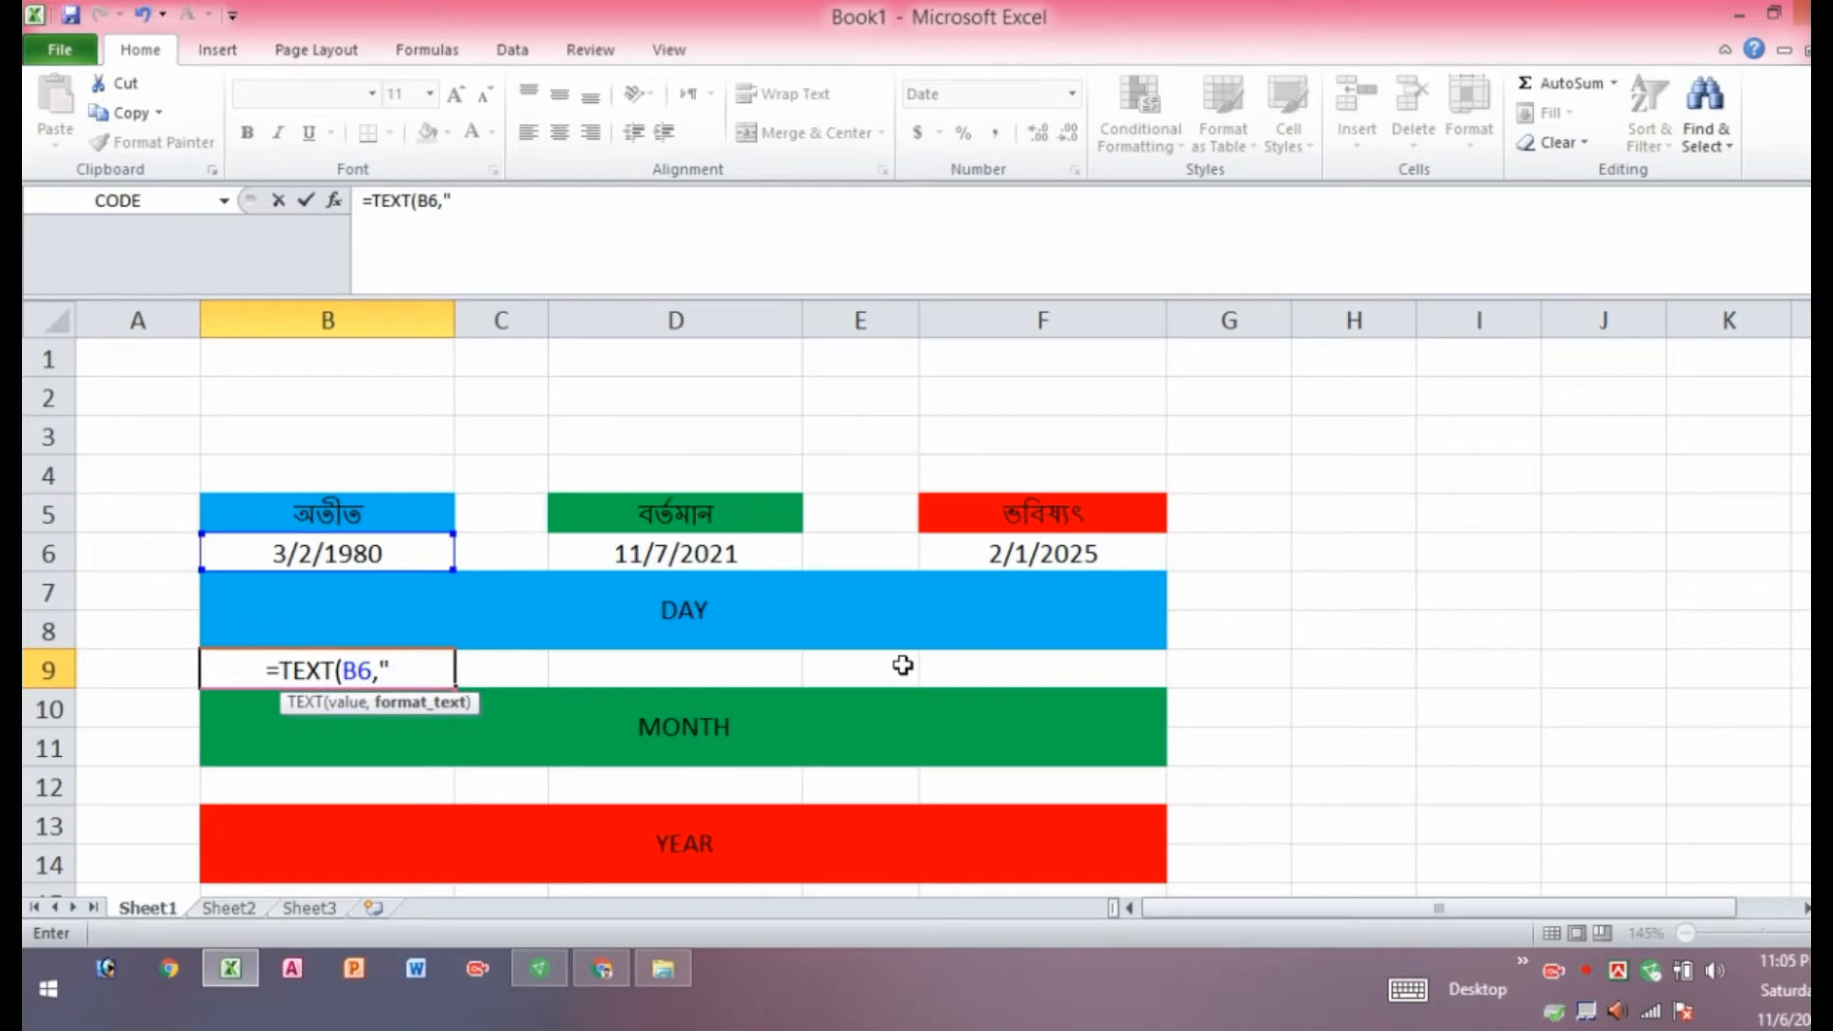
pyautogui.write('DDDD')
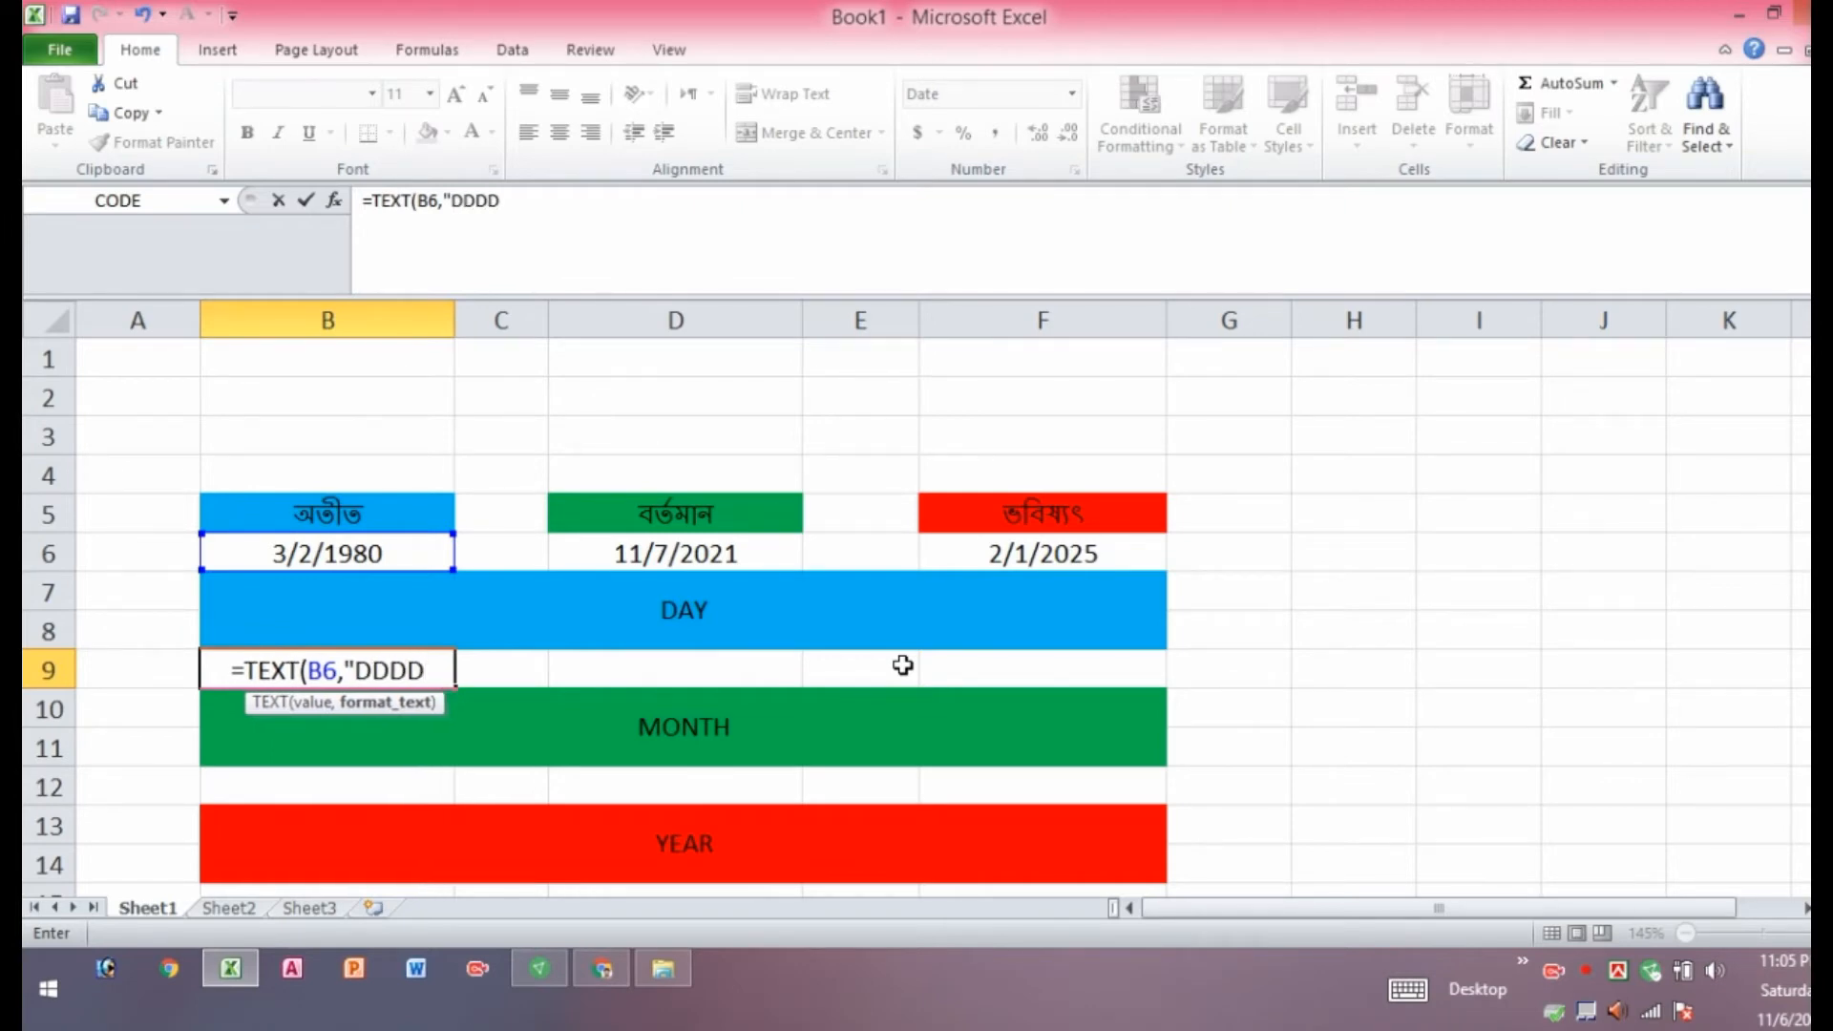
pyautogui.write('"')
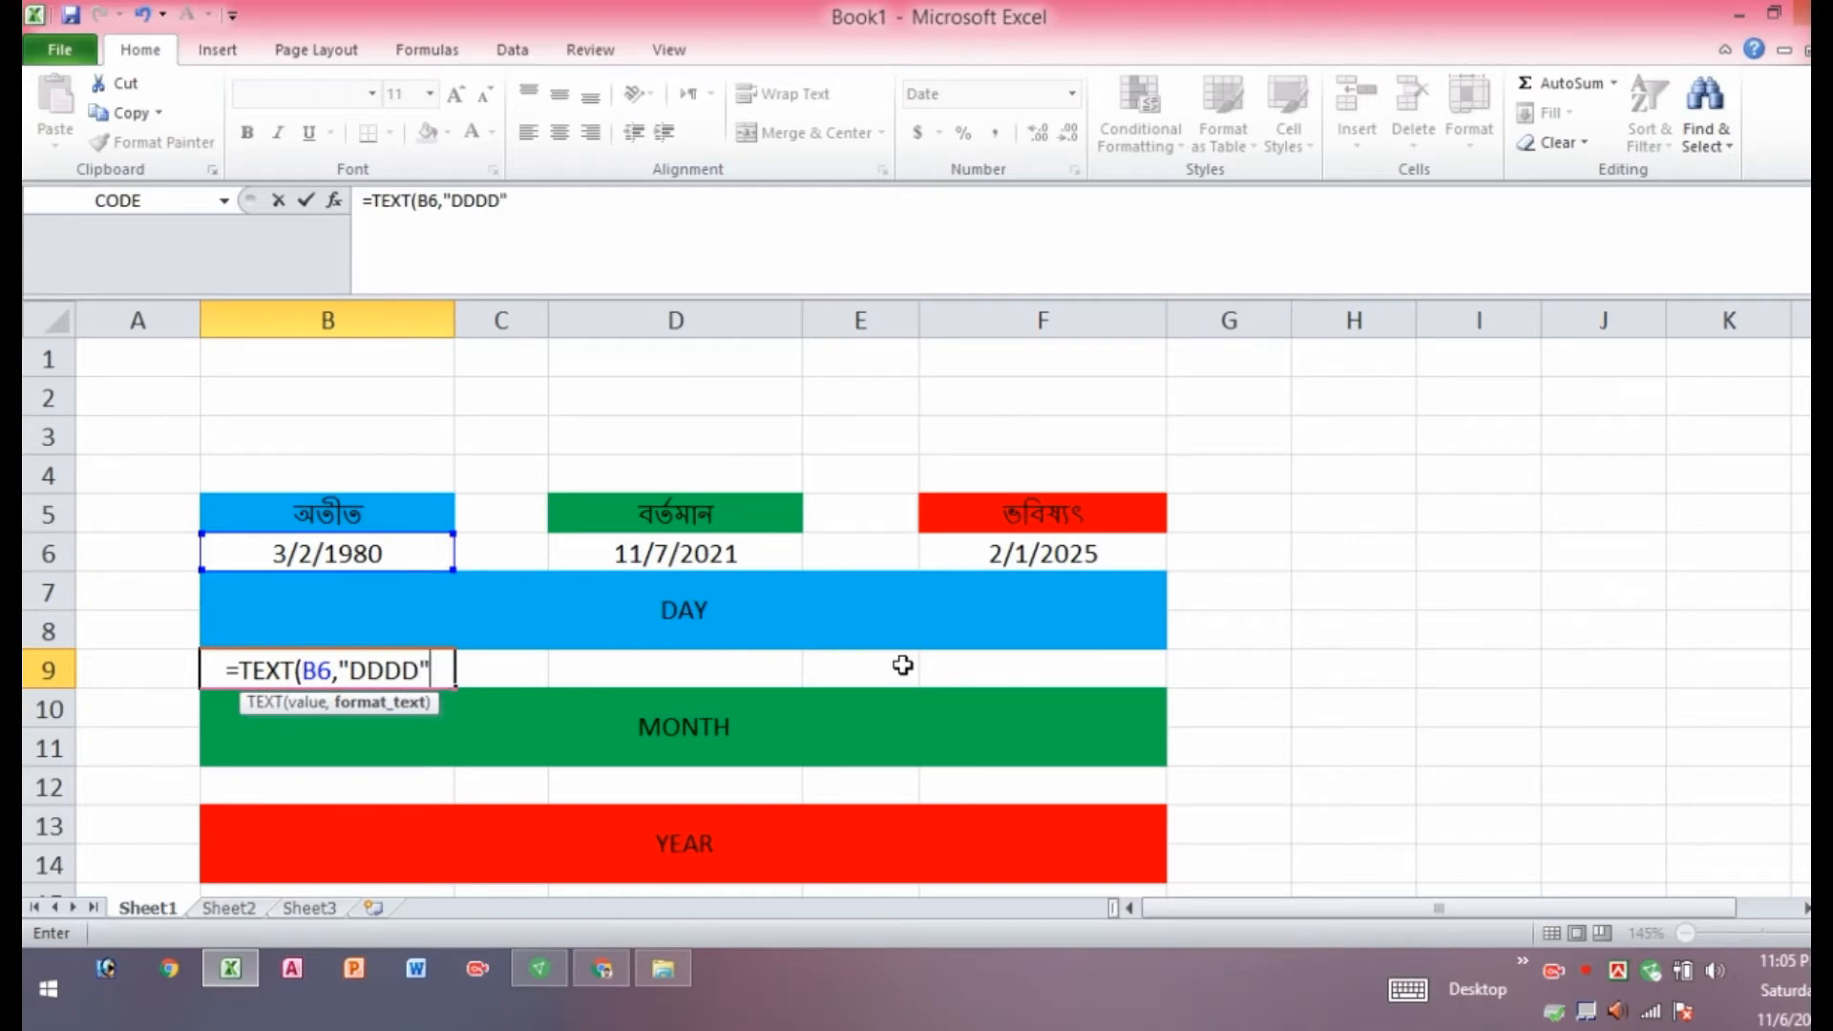
pyautogui.write(')')
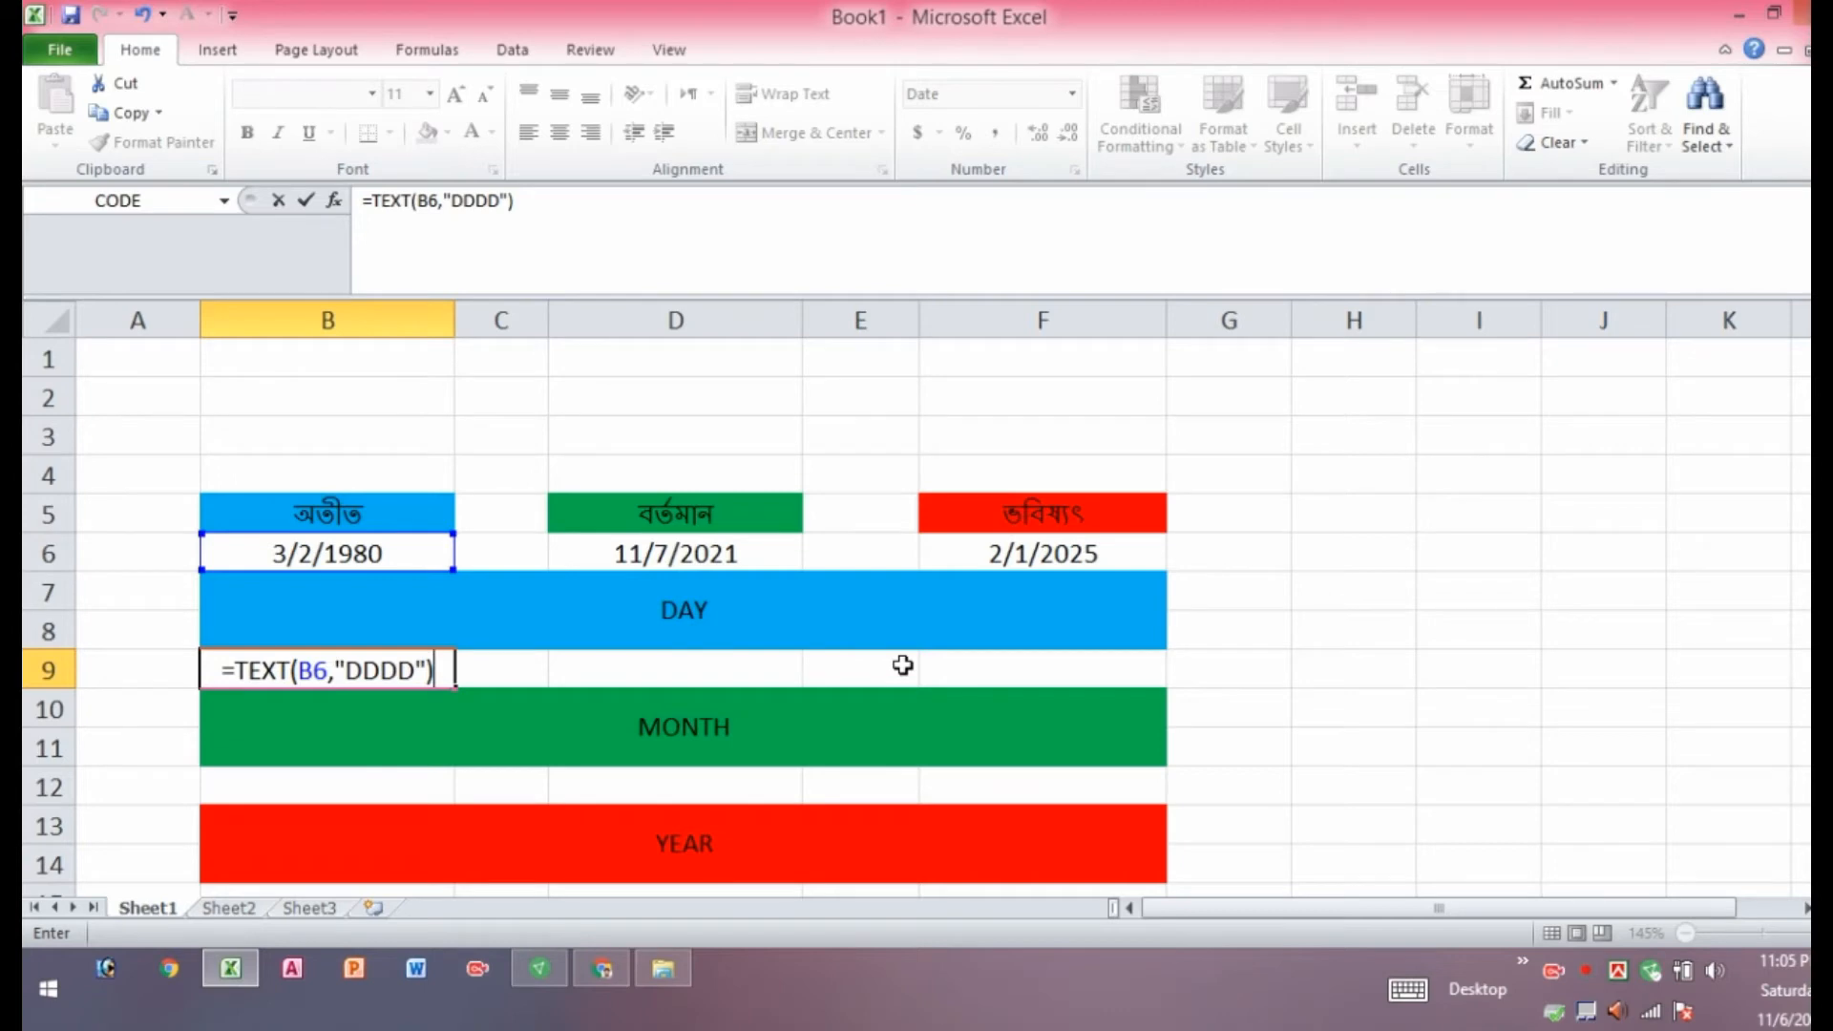
pyautogui.press('Return')
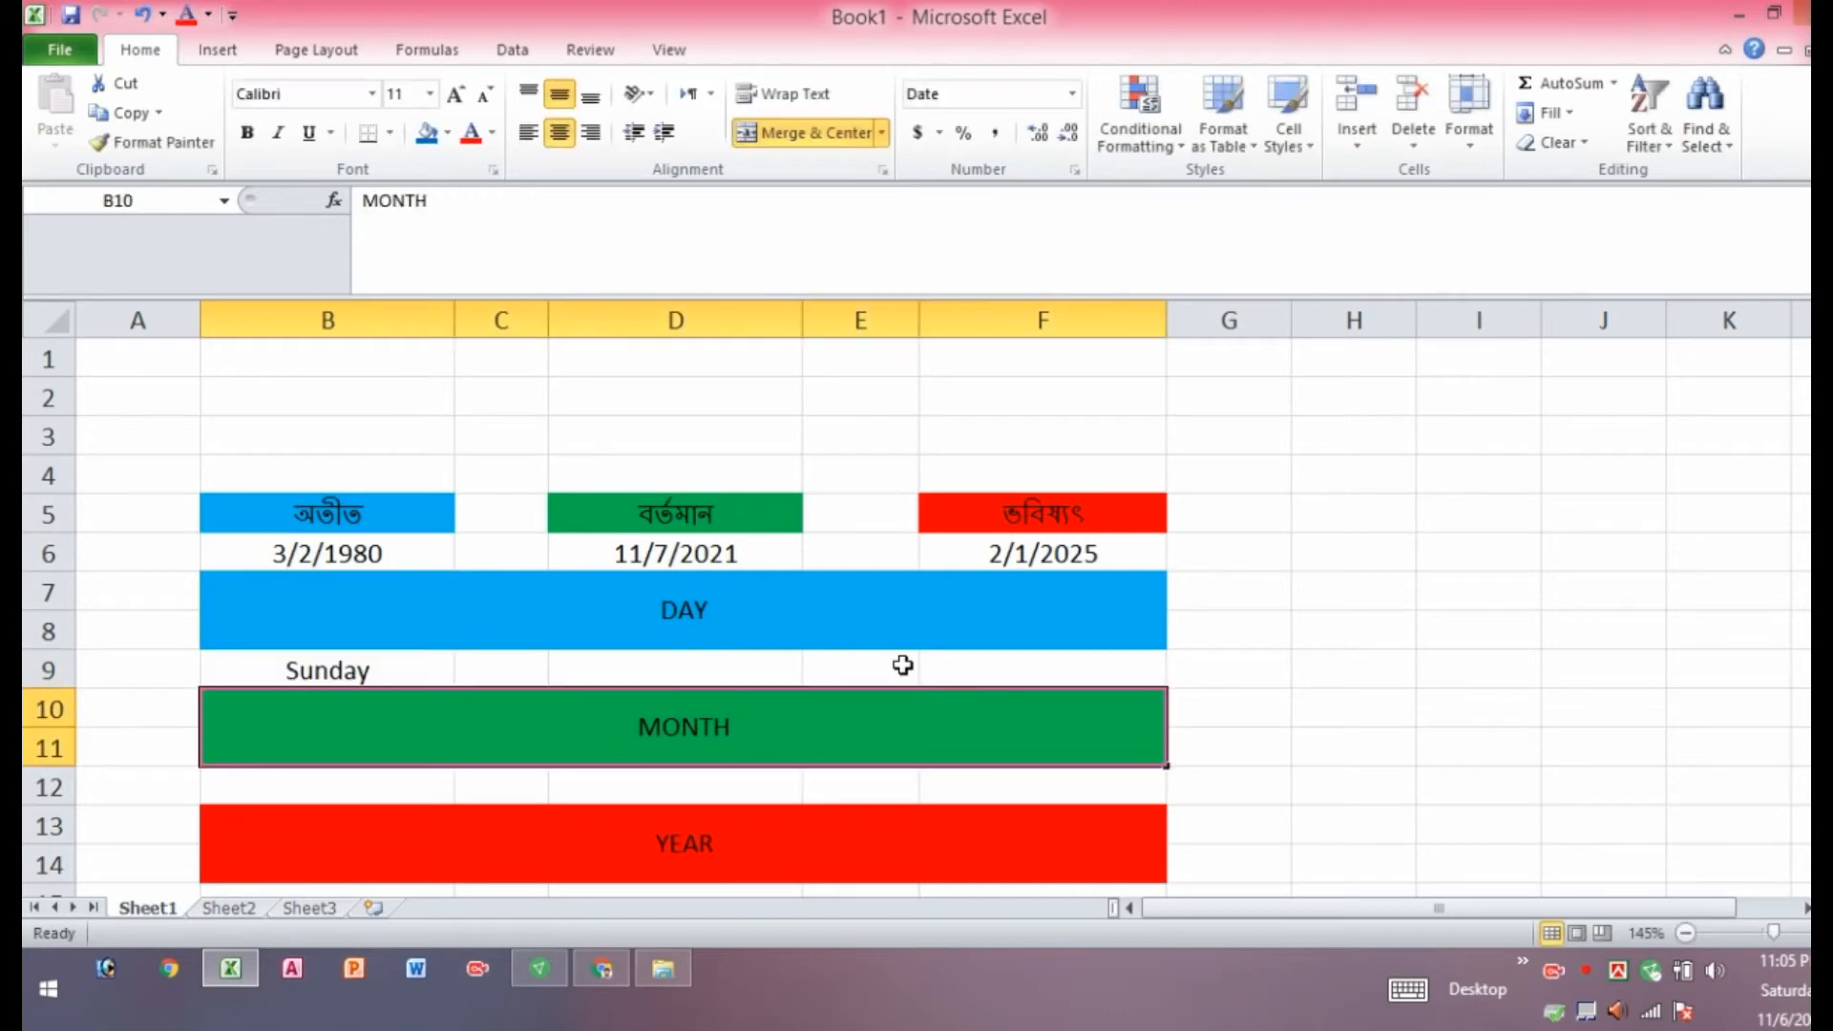
pyautogui.click(324, 666)
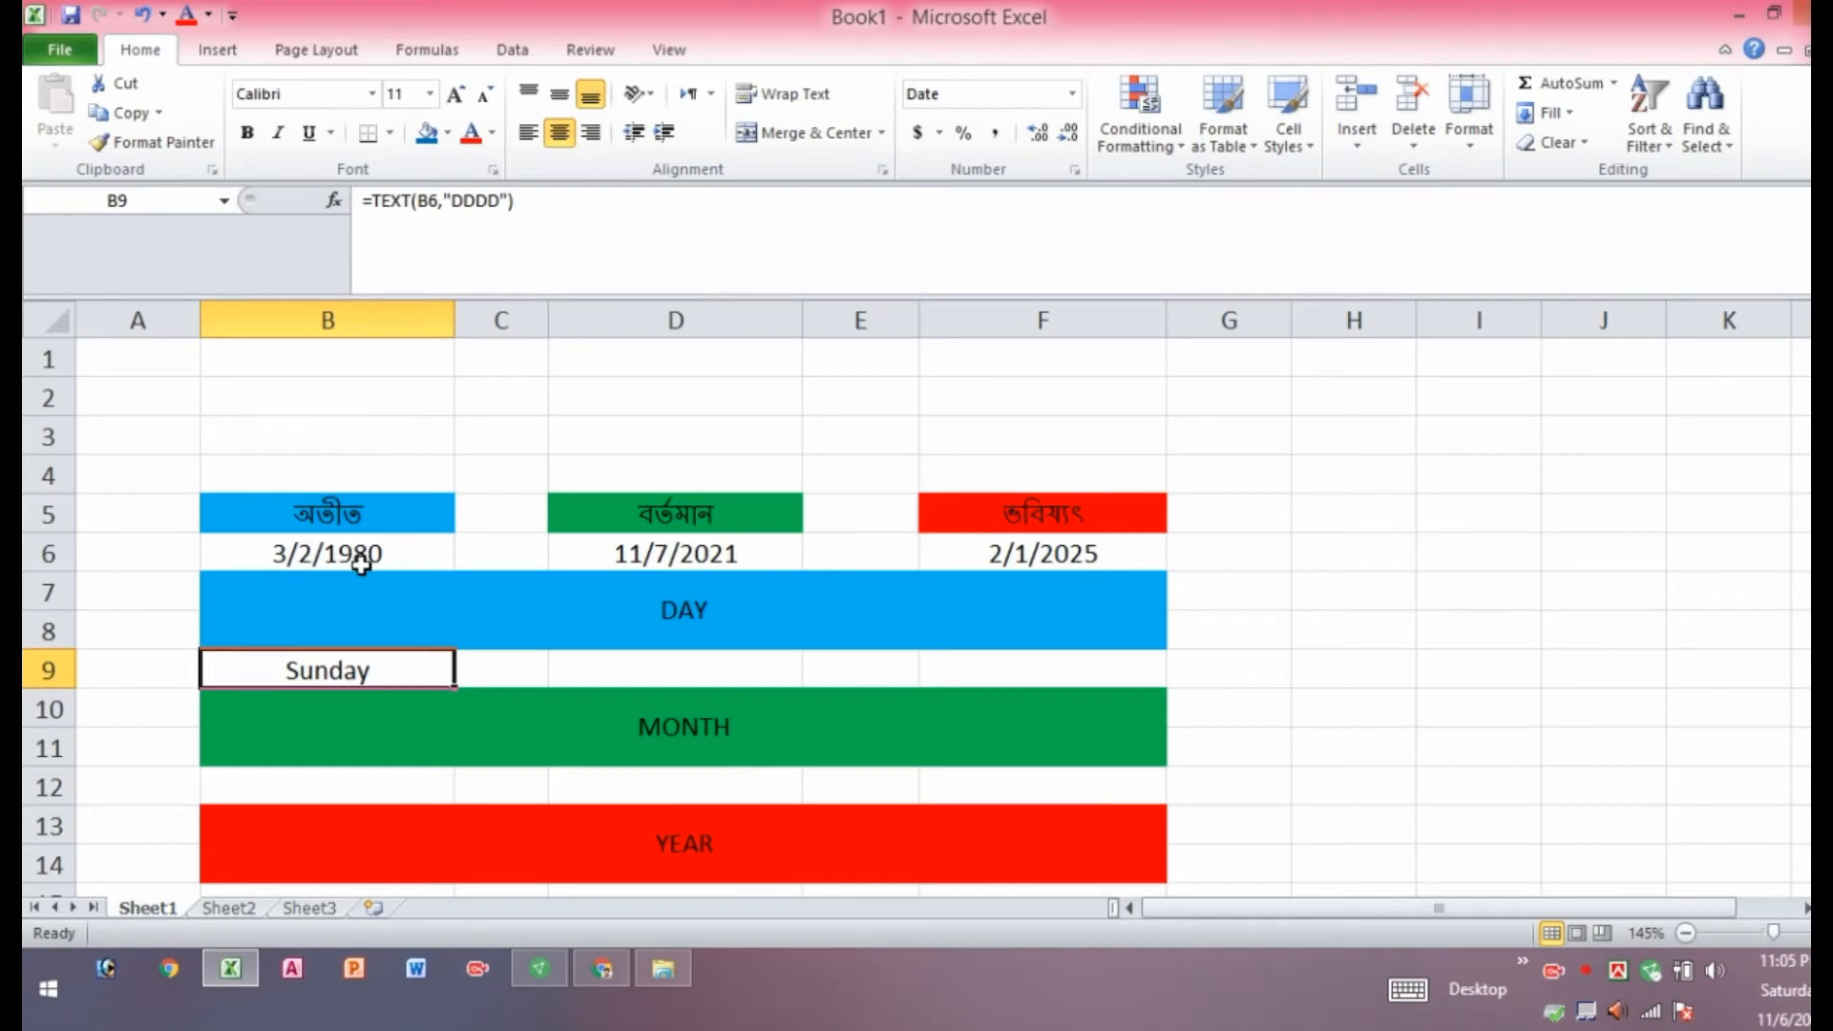
# Copy the weekday formula from B9 into D9 and F9 for the present and future dates.
pyautogui.click(659, 667)
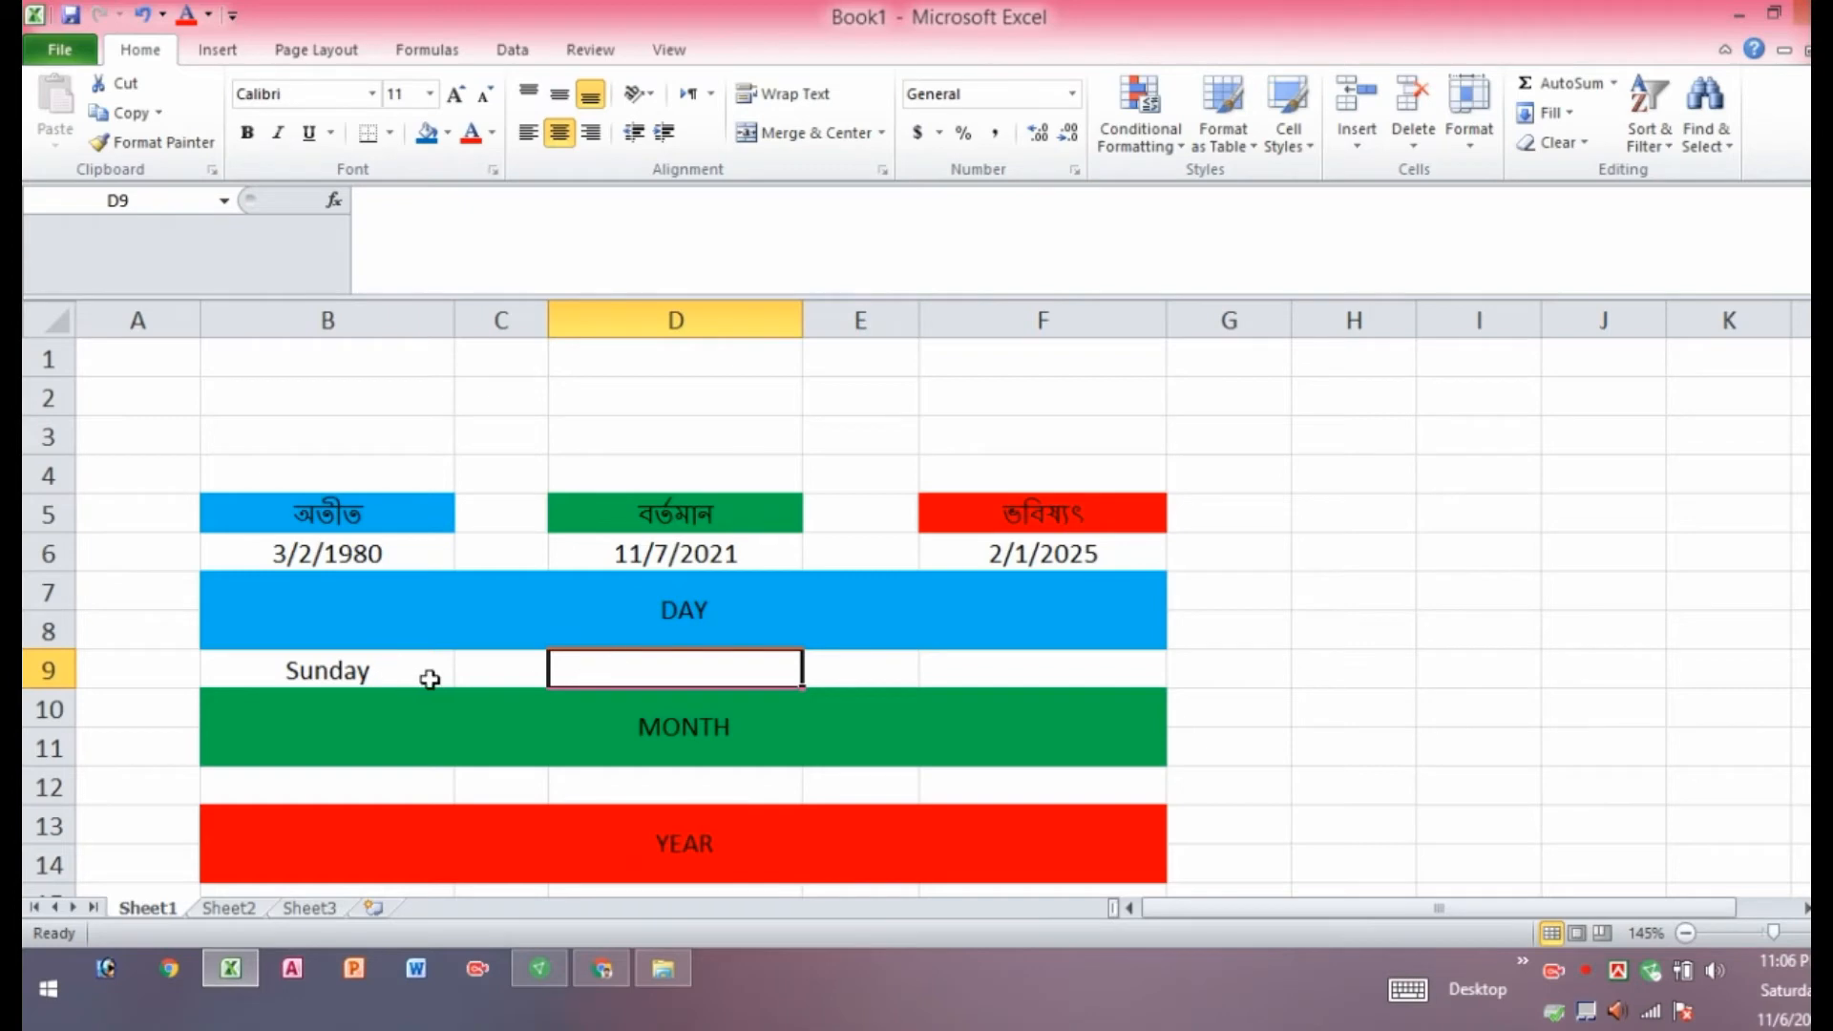
pyautogui.click(391, 668)
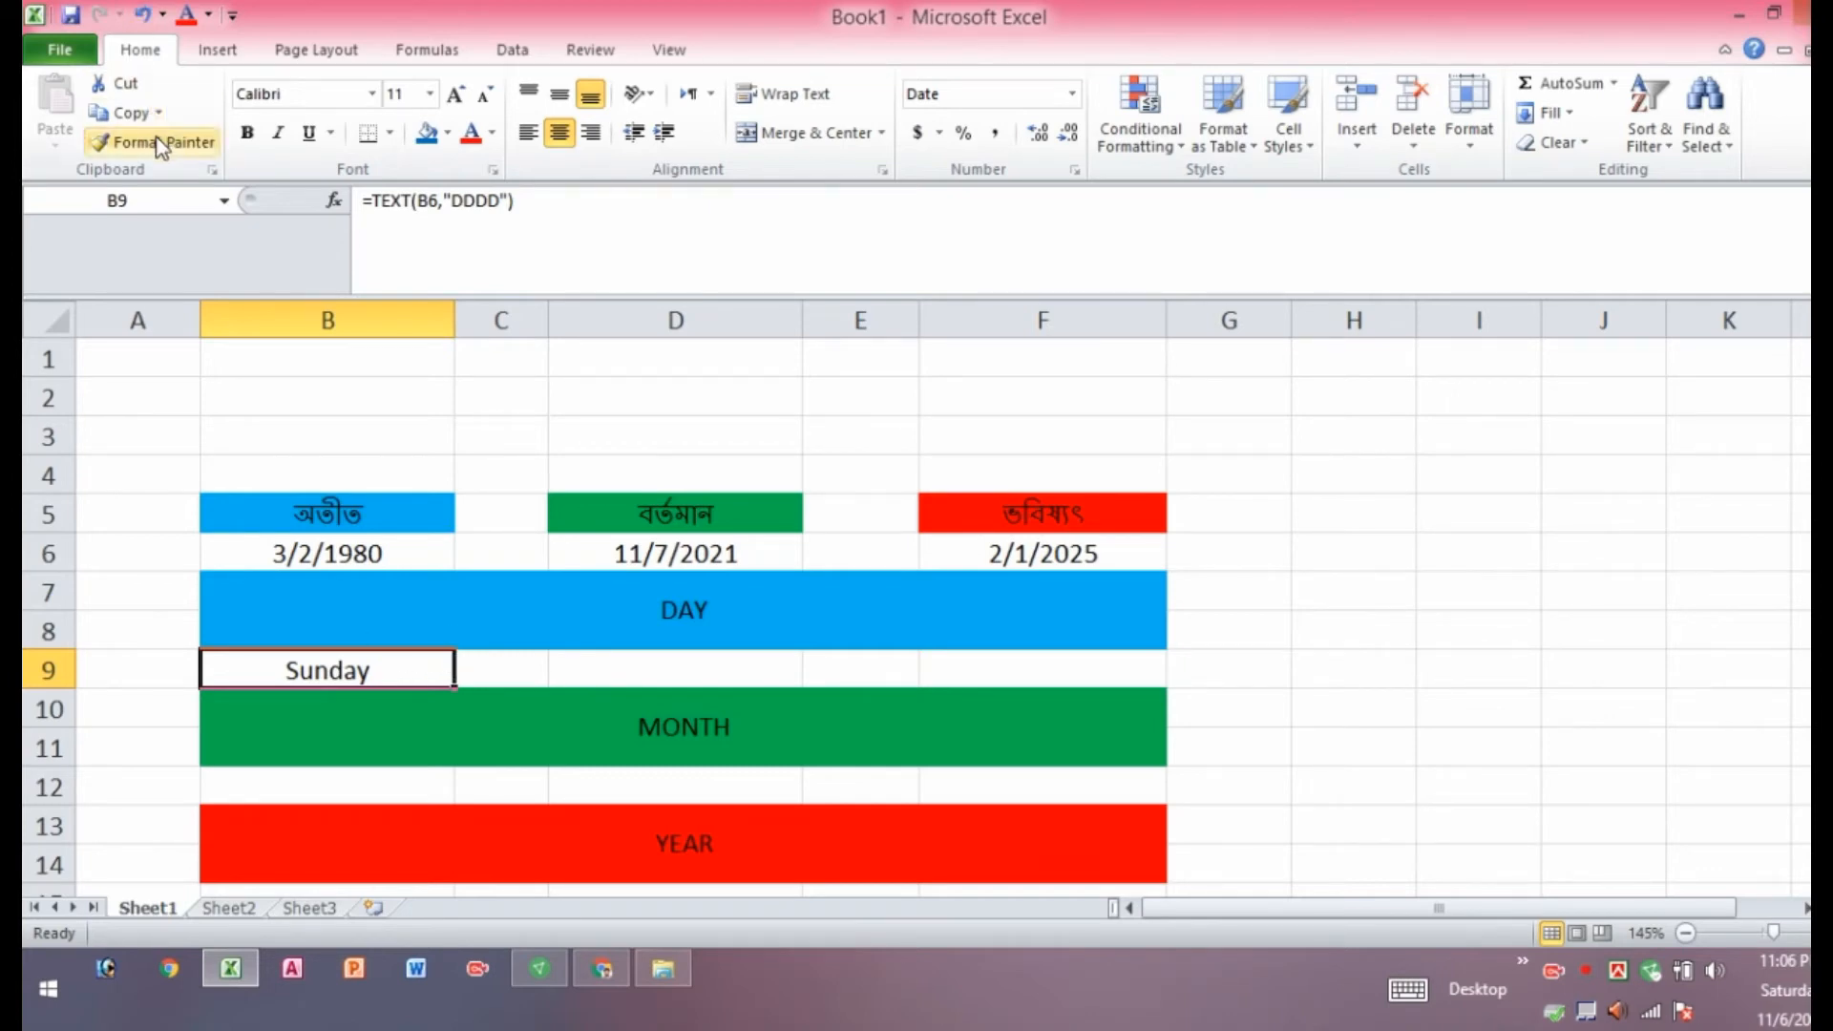
pyautogui.click(122, 113)
pyautogui.click(664, 663)
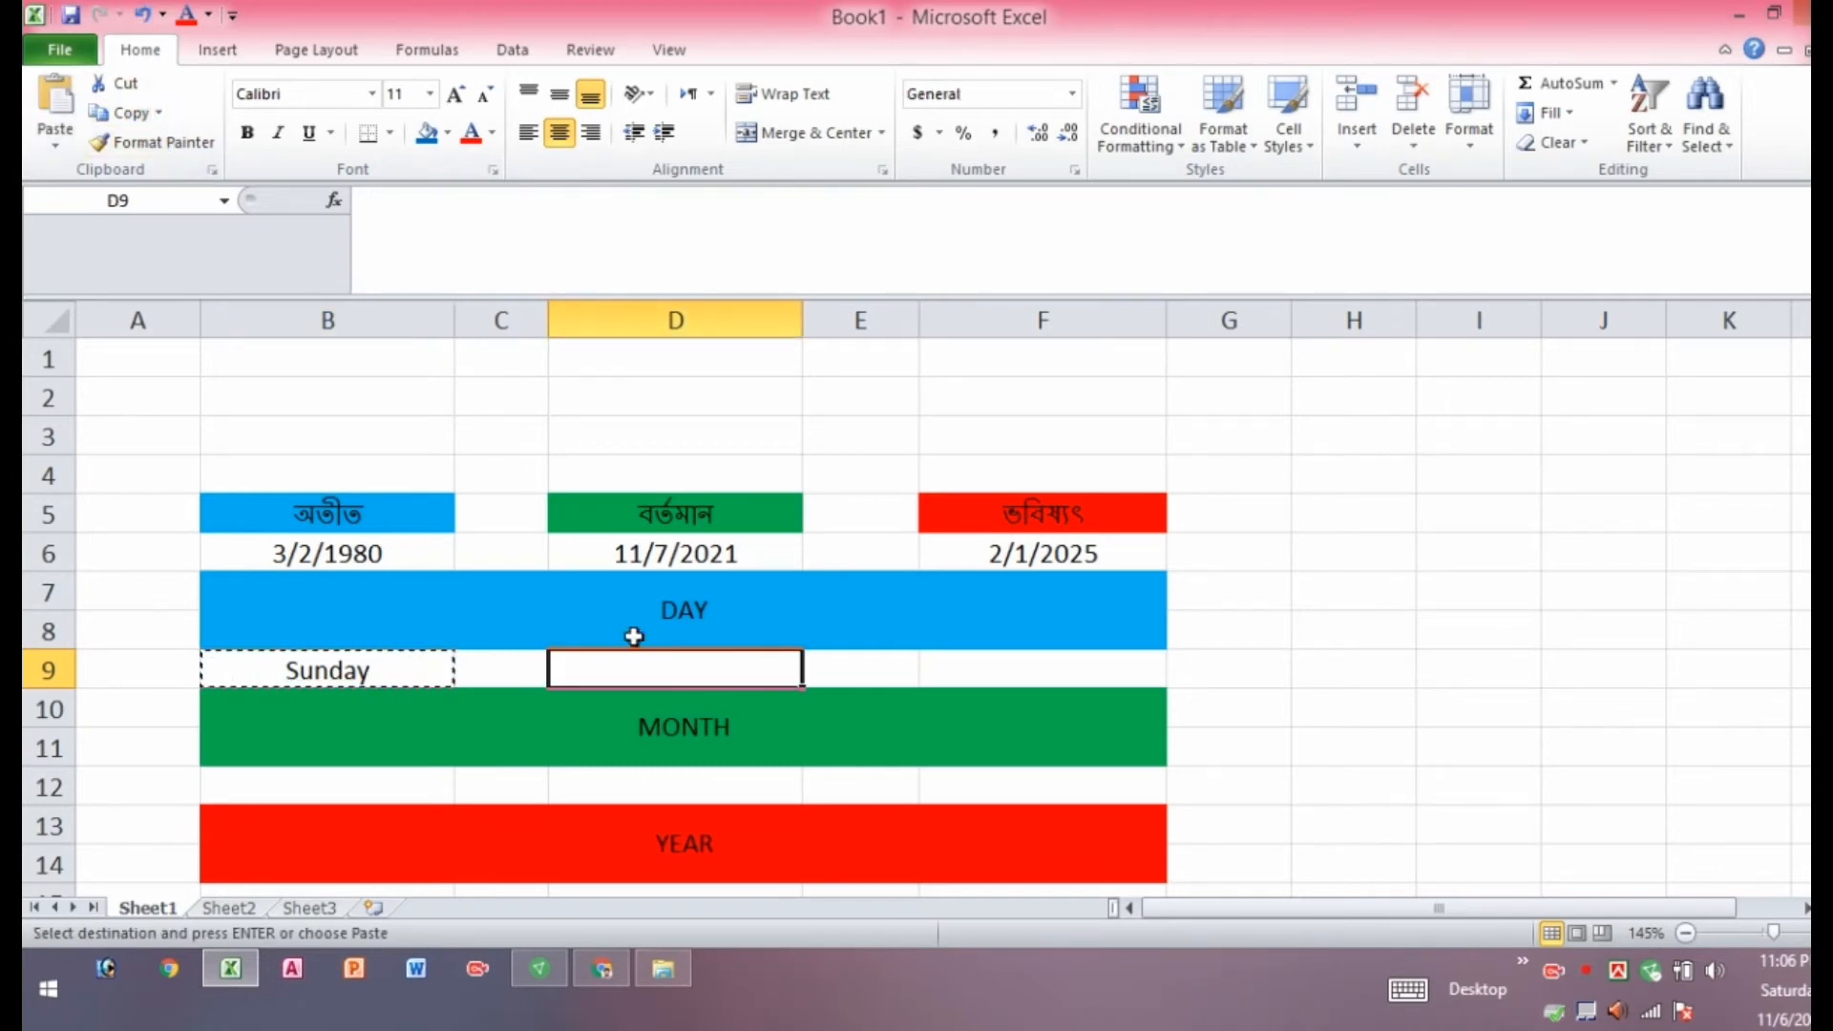
pyautogui.click(53, 100)
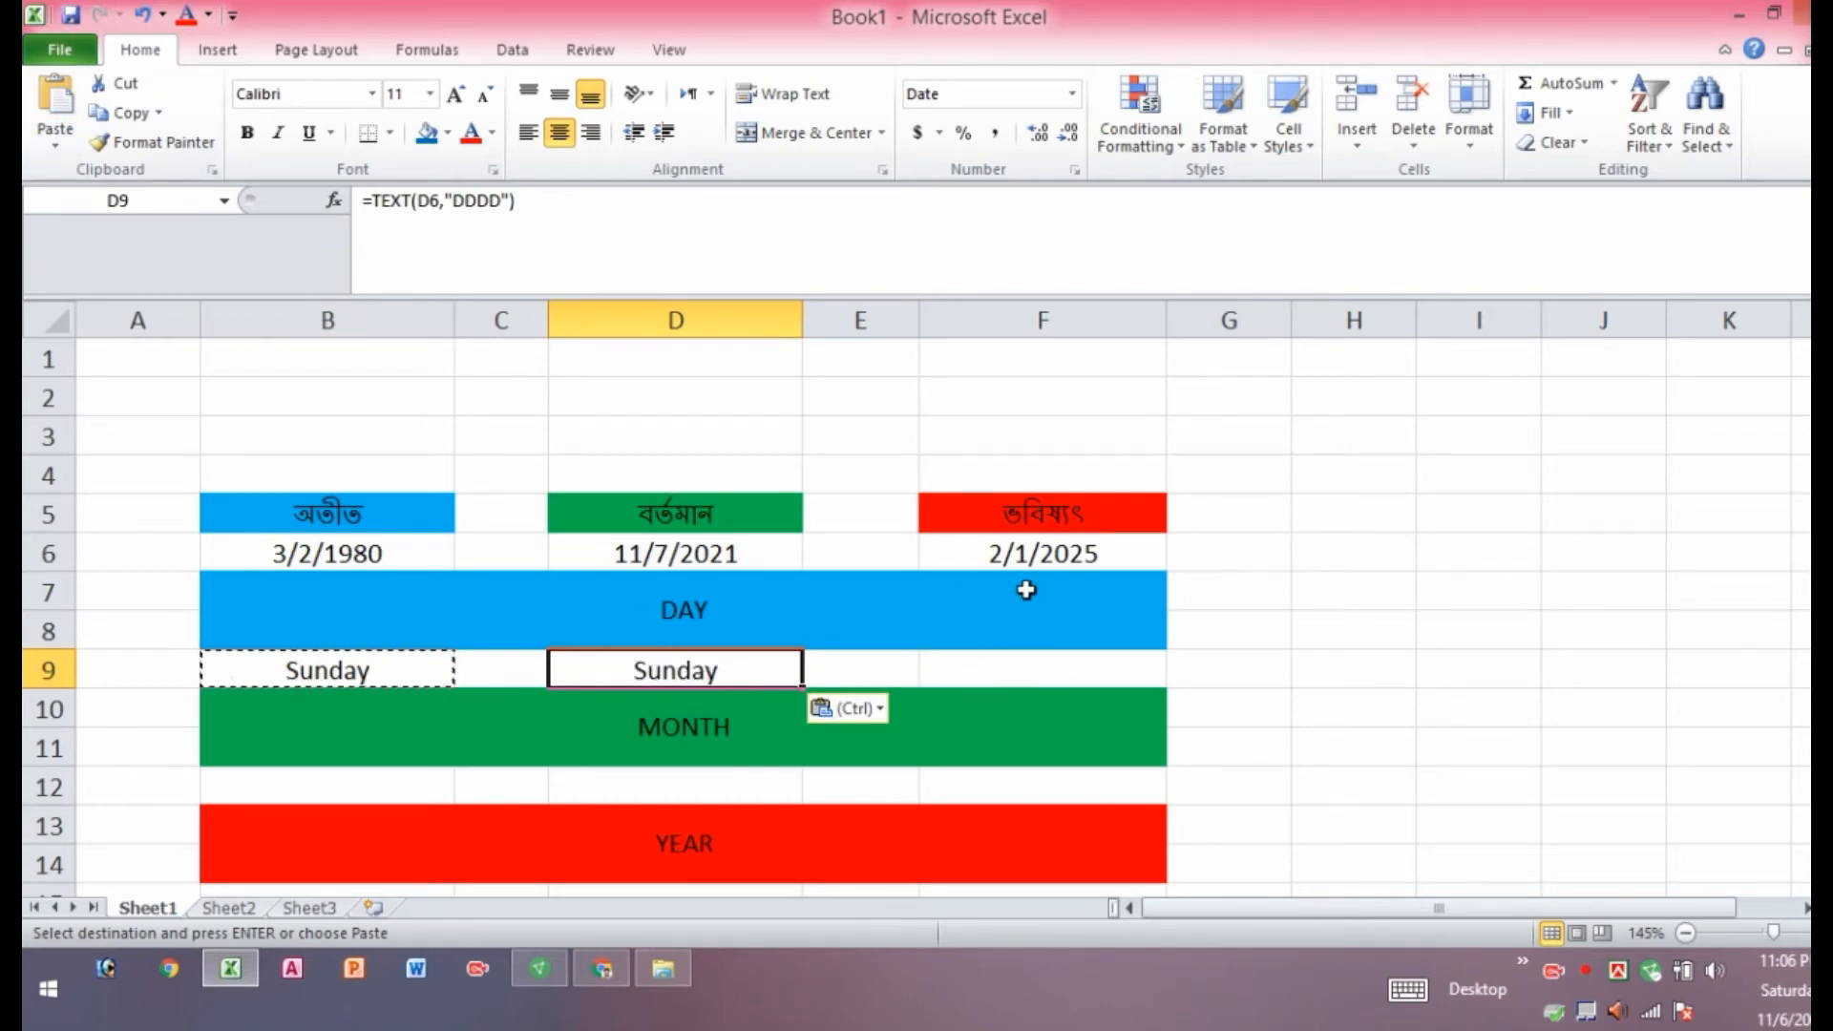
pyautogui.click(1045, 678)
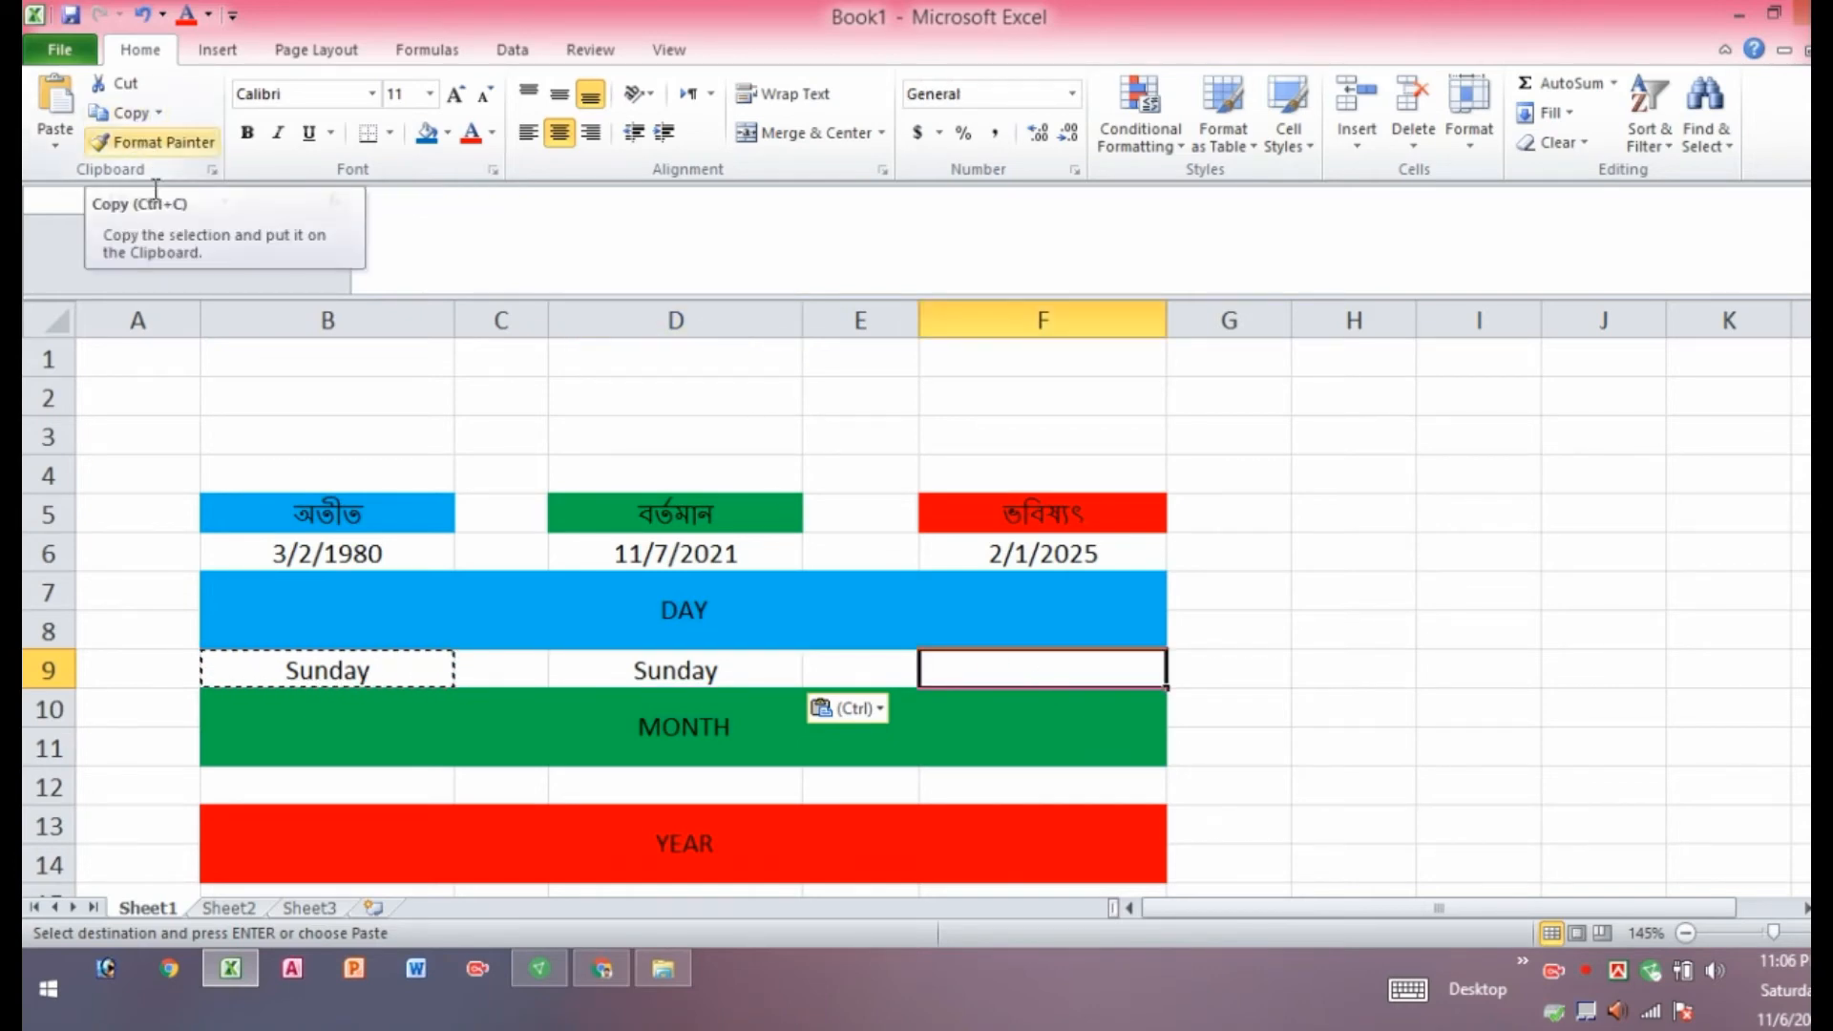
pyautogui.click(57, 101)
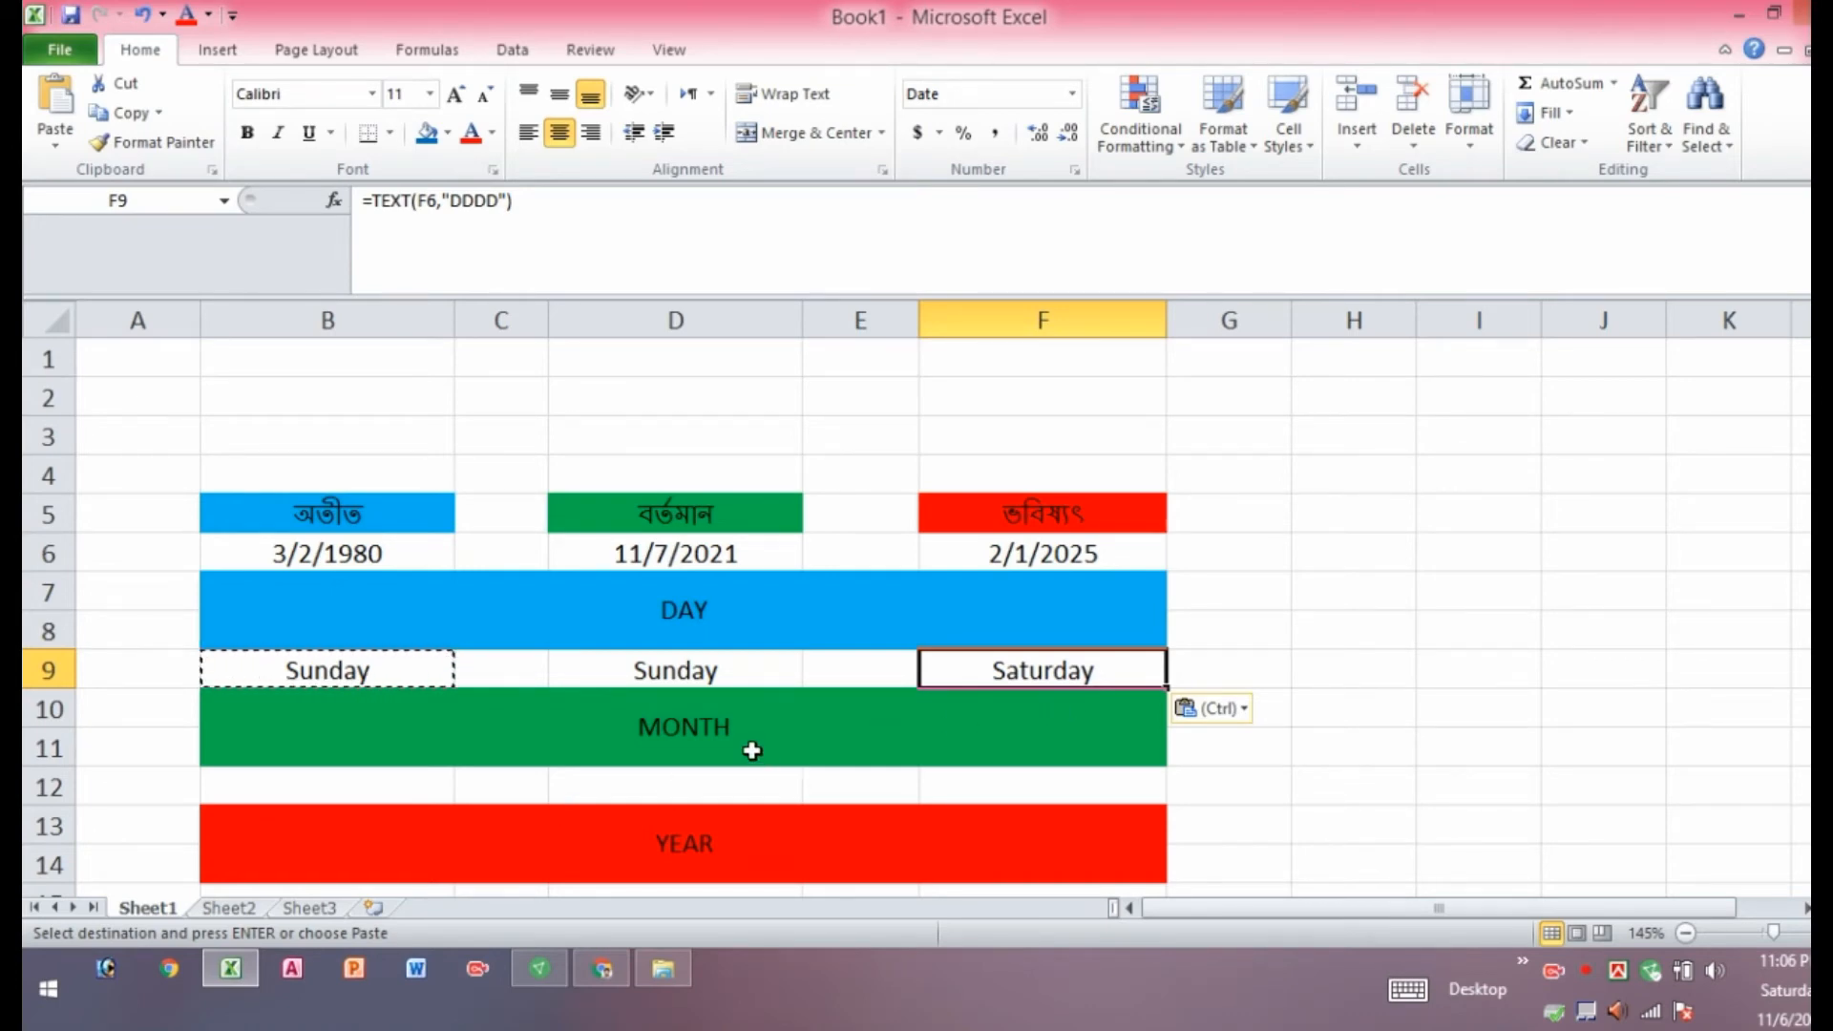
# Enter the formula =TEXT(D6,"MMMM") in cell D12 below the MONTH heading to get the present date's month name.
pyautogui.scroll(-1, 738, 747)
pyautogui.scroll(-1, 740, 750)
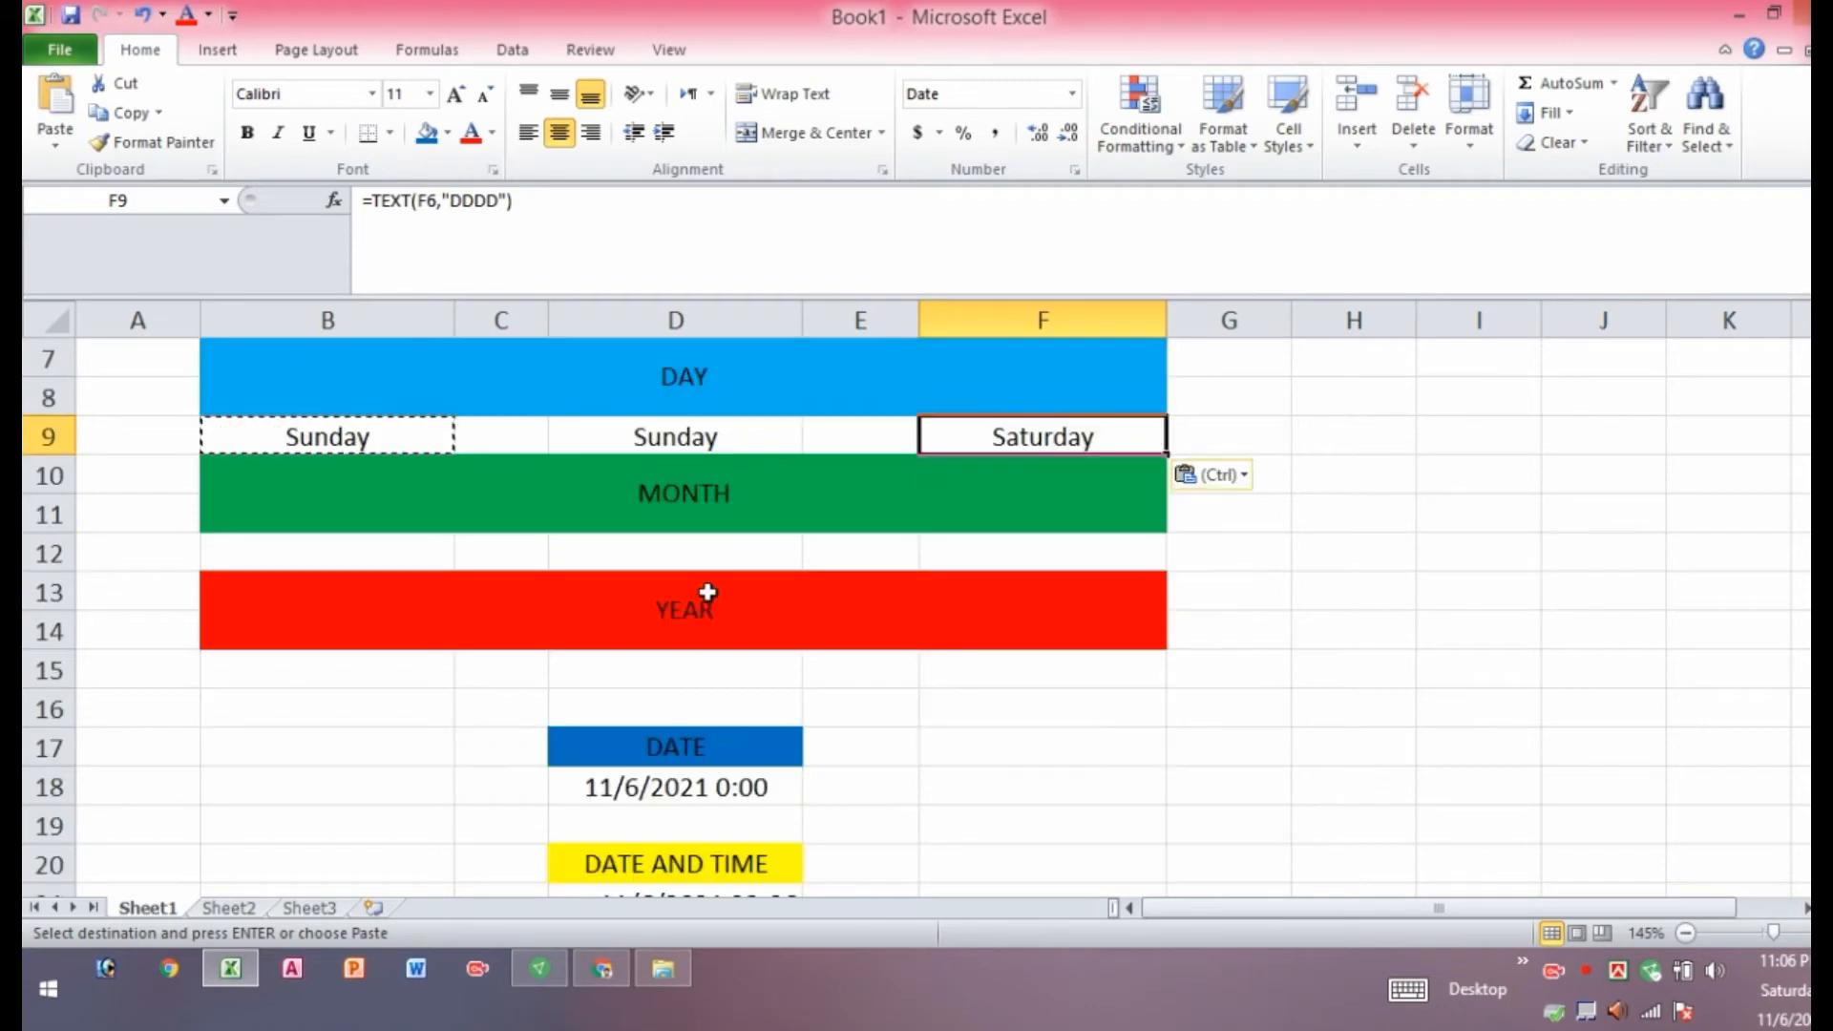
pyautogui.scroll(1, 706, 599)
pyautogui.click(667, 673)
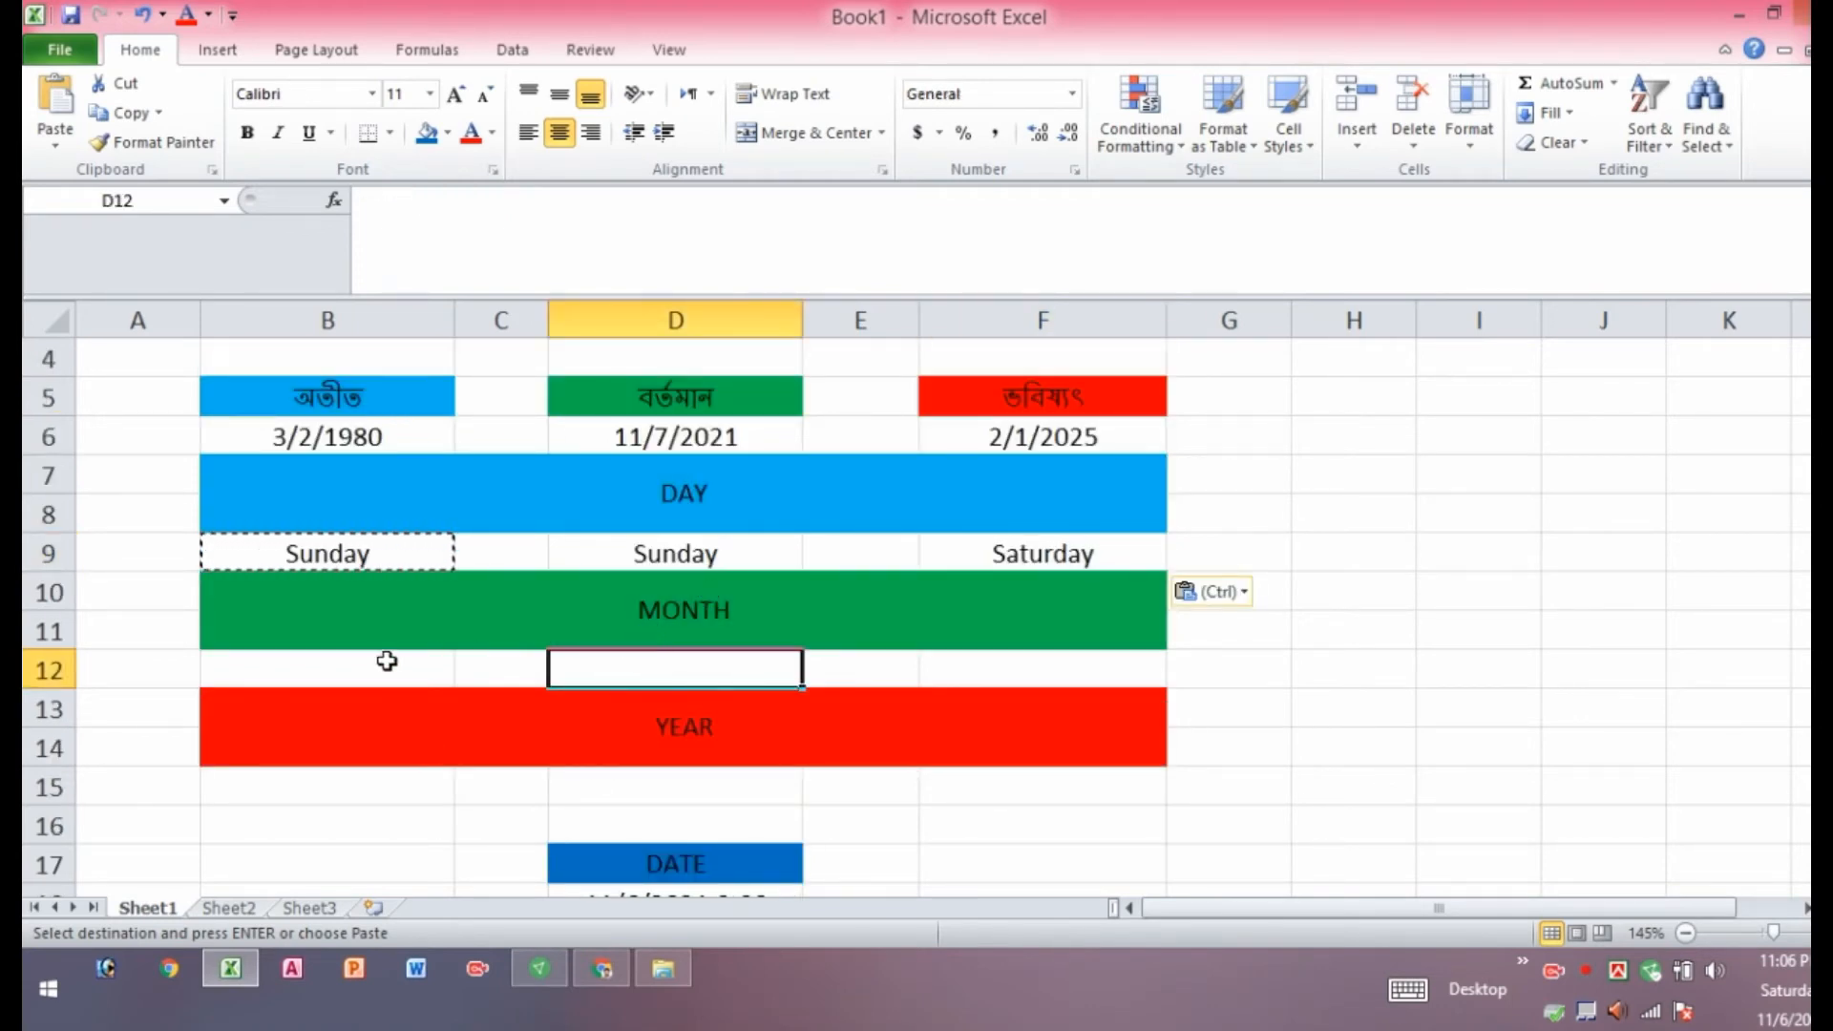
pyautogui.click(386, 666)
pyautogui.click(732, 674)
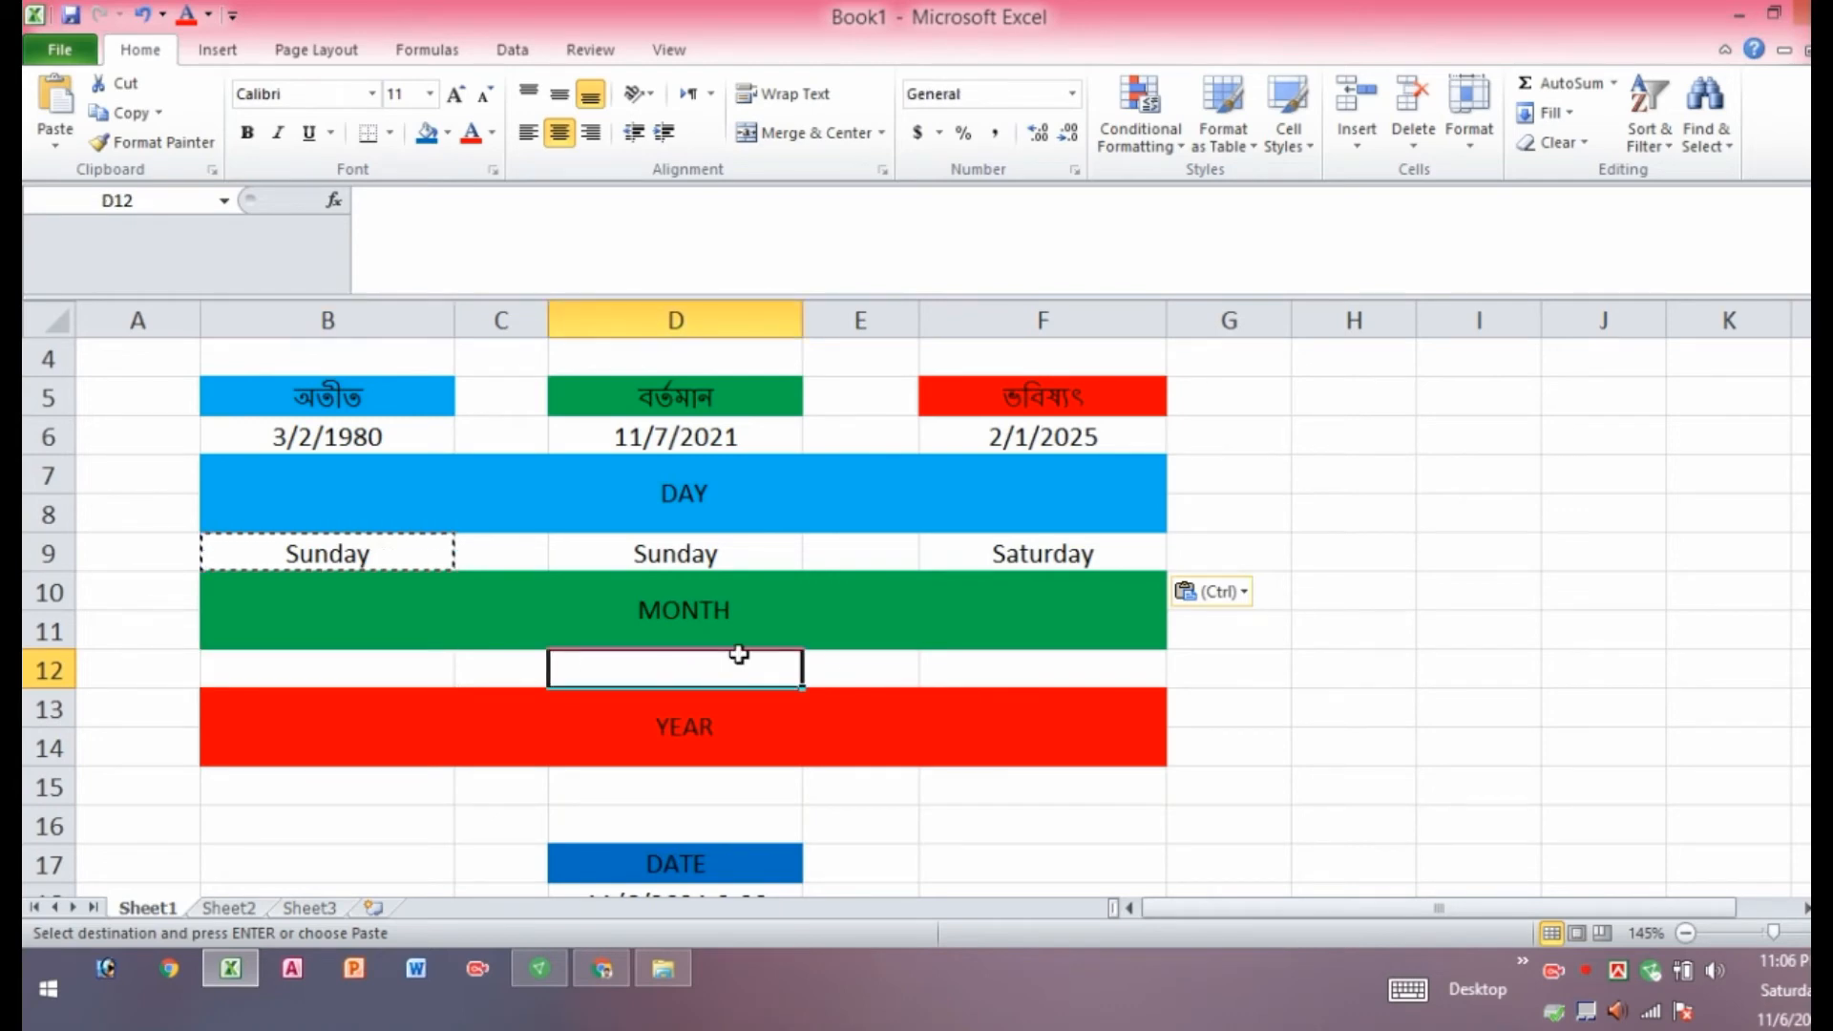
pyautogui.write('=TE')
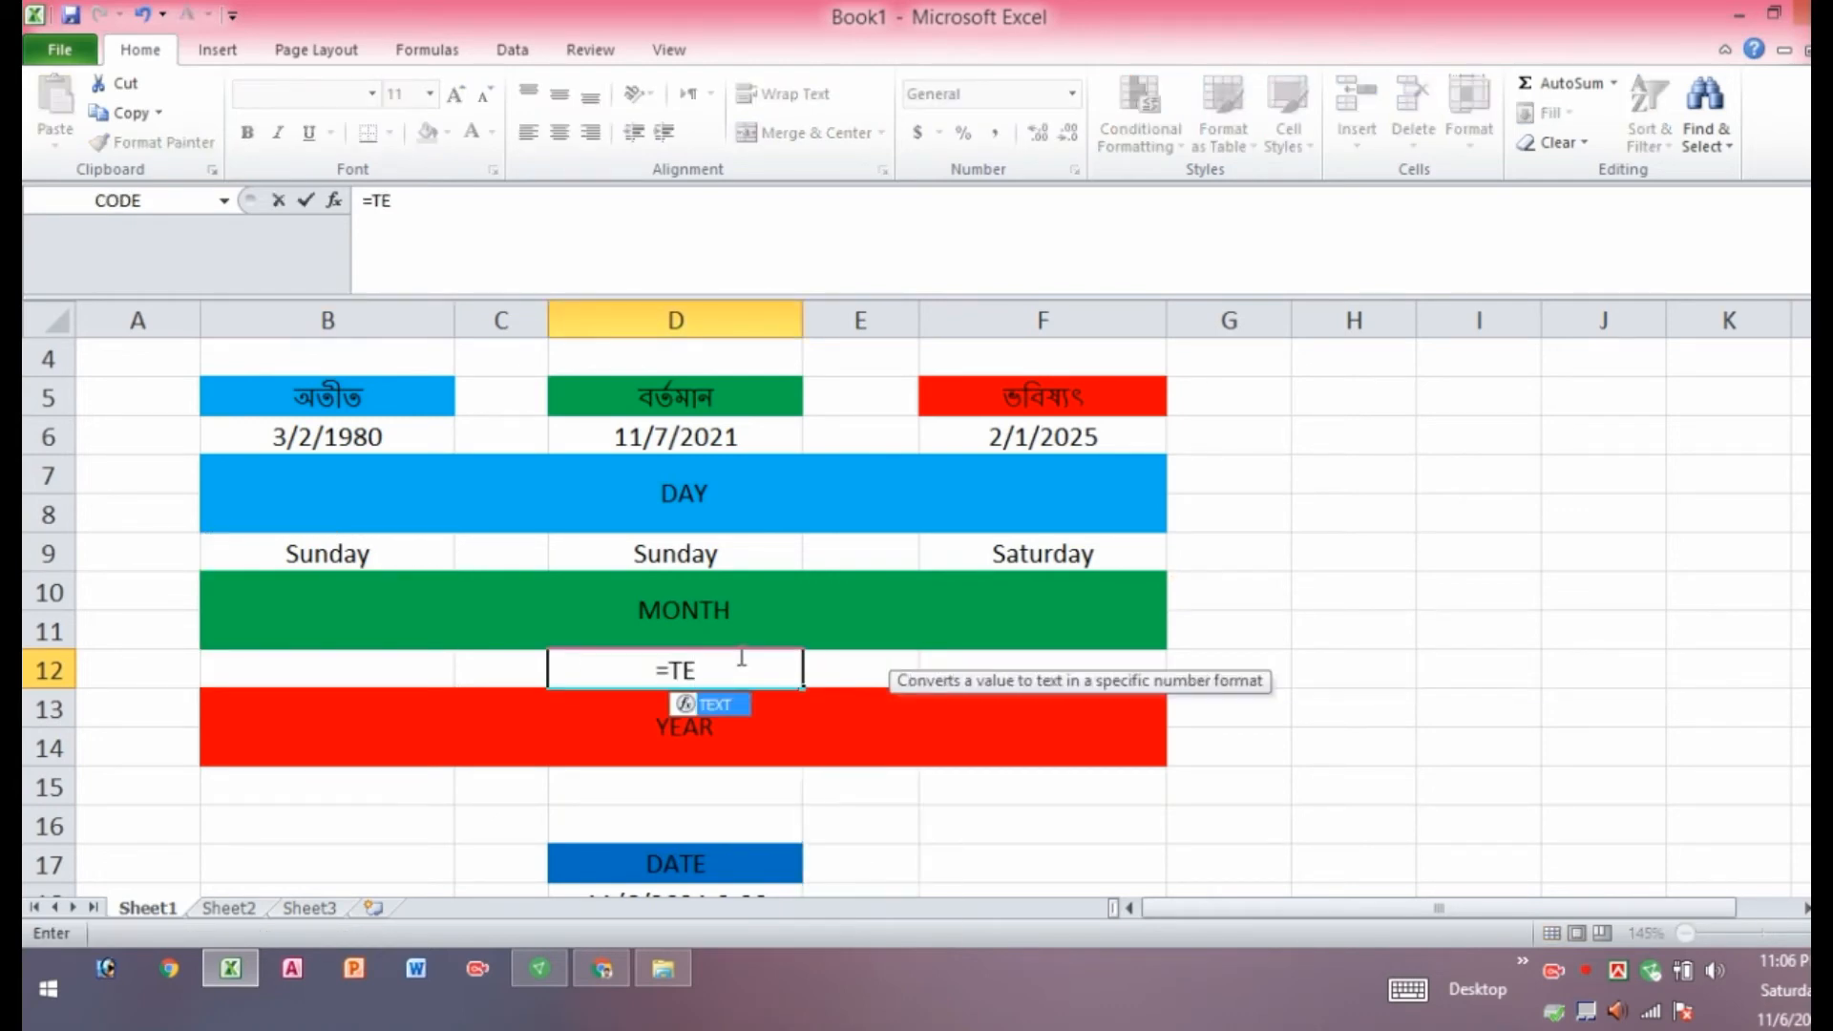
pyautogui.write('XT')
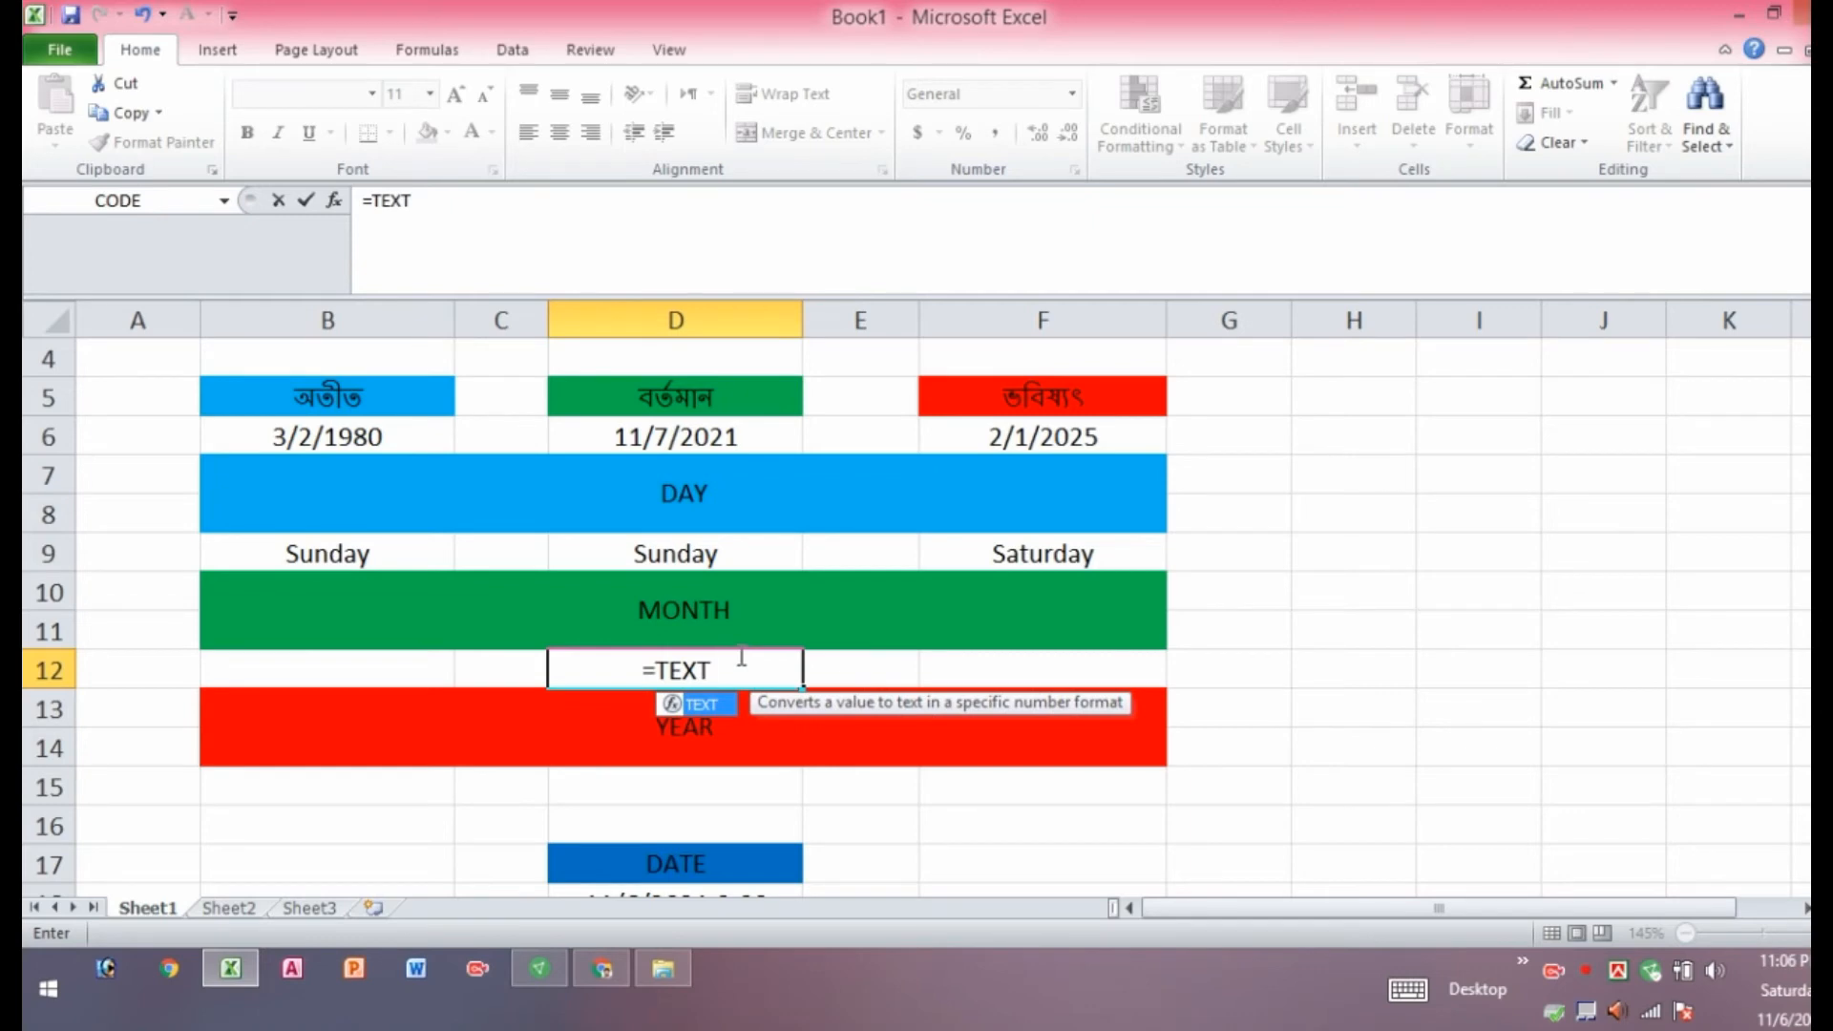
pyautogui.write('(')
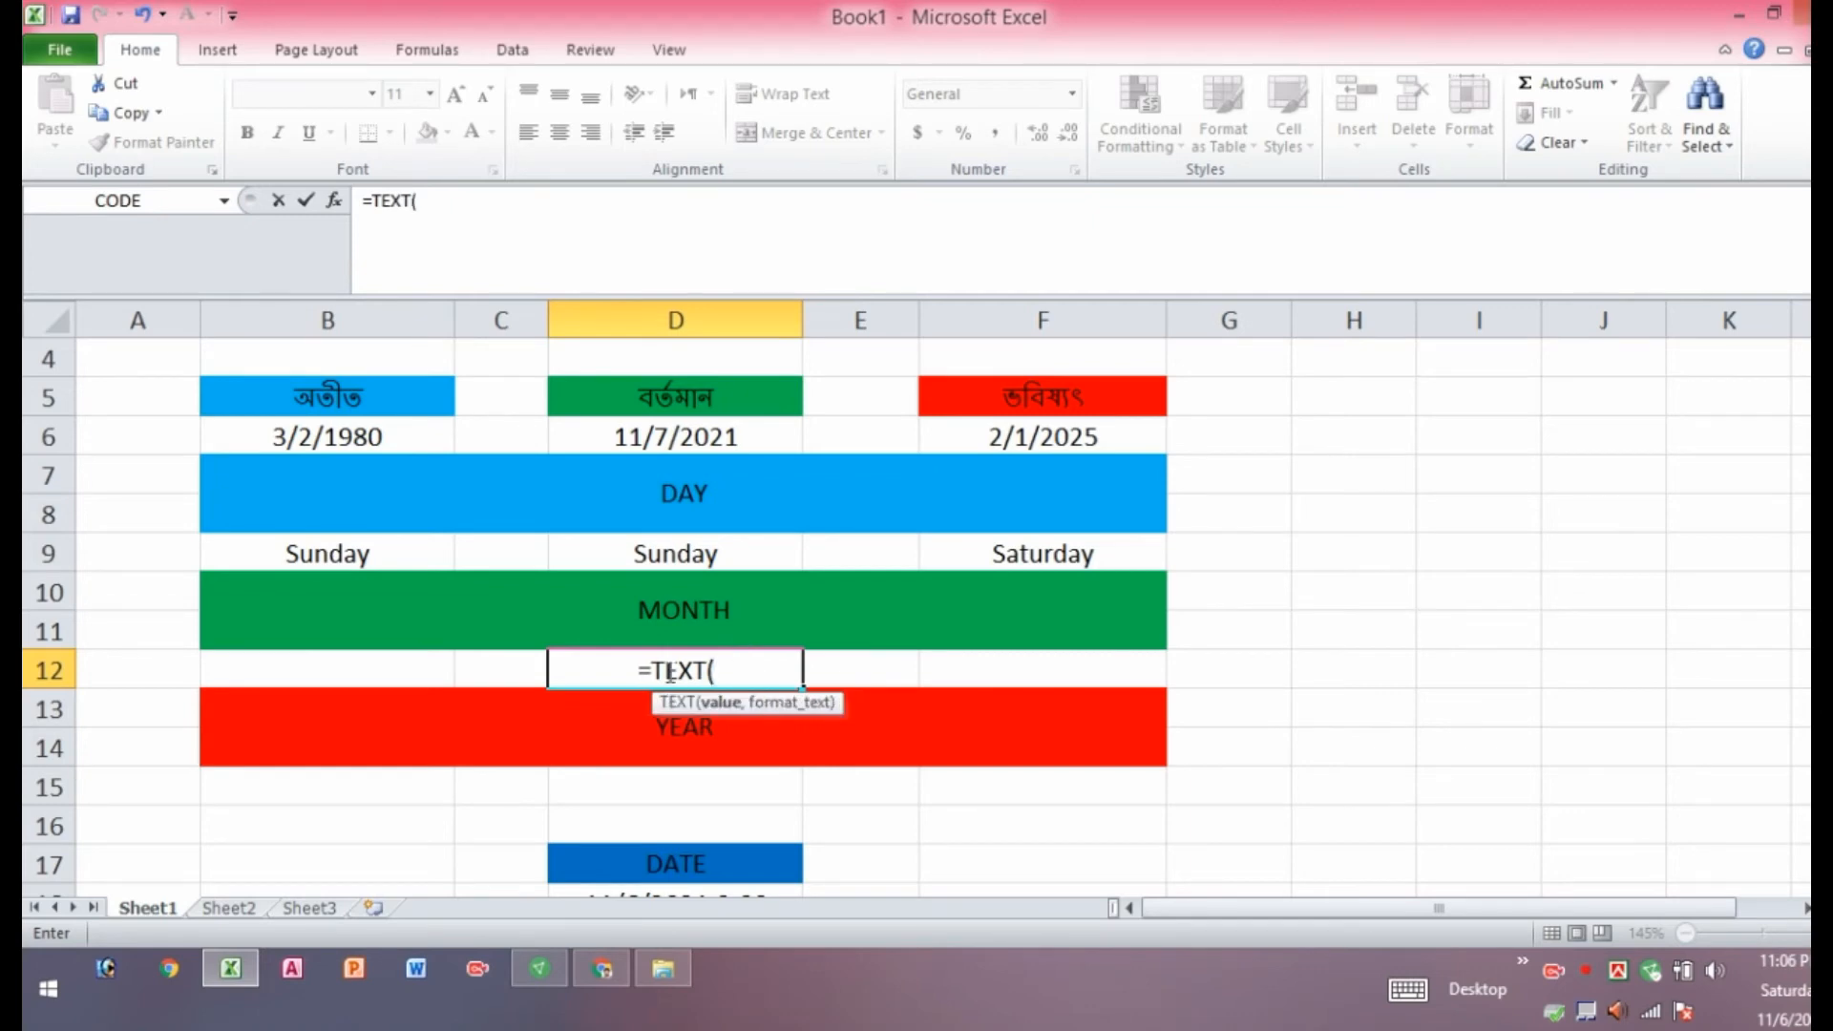
pyautogui.click(664, 432)
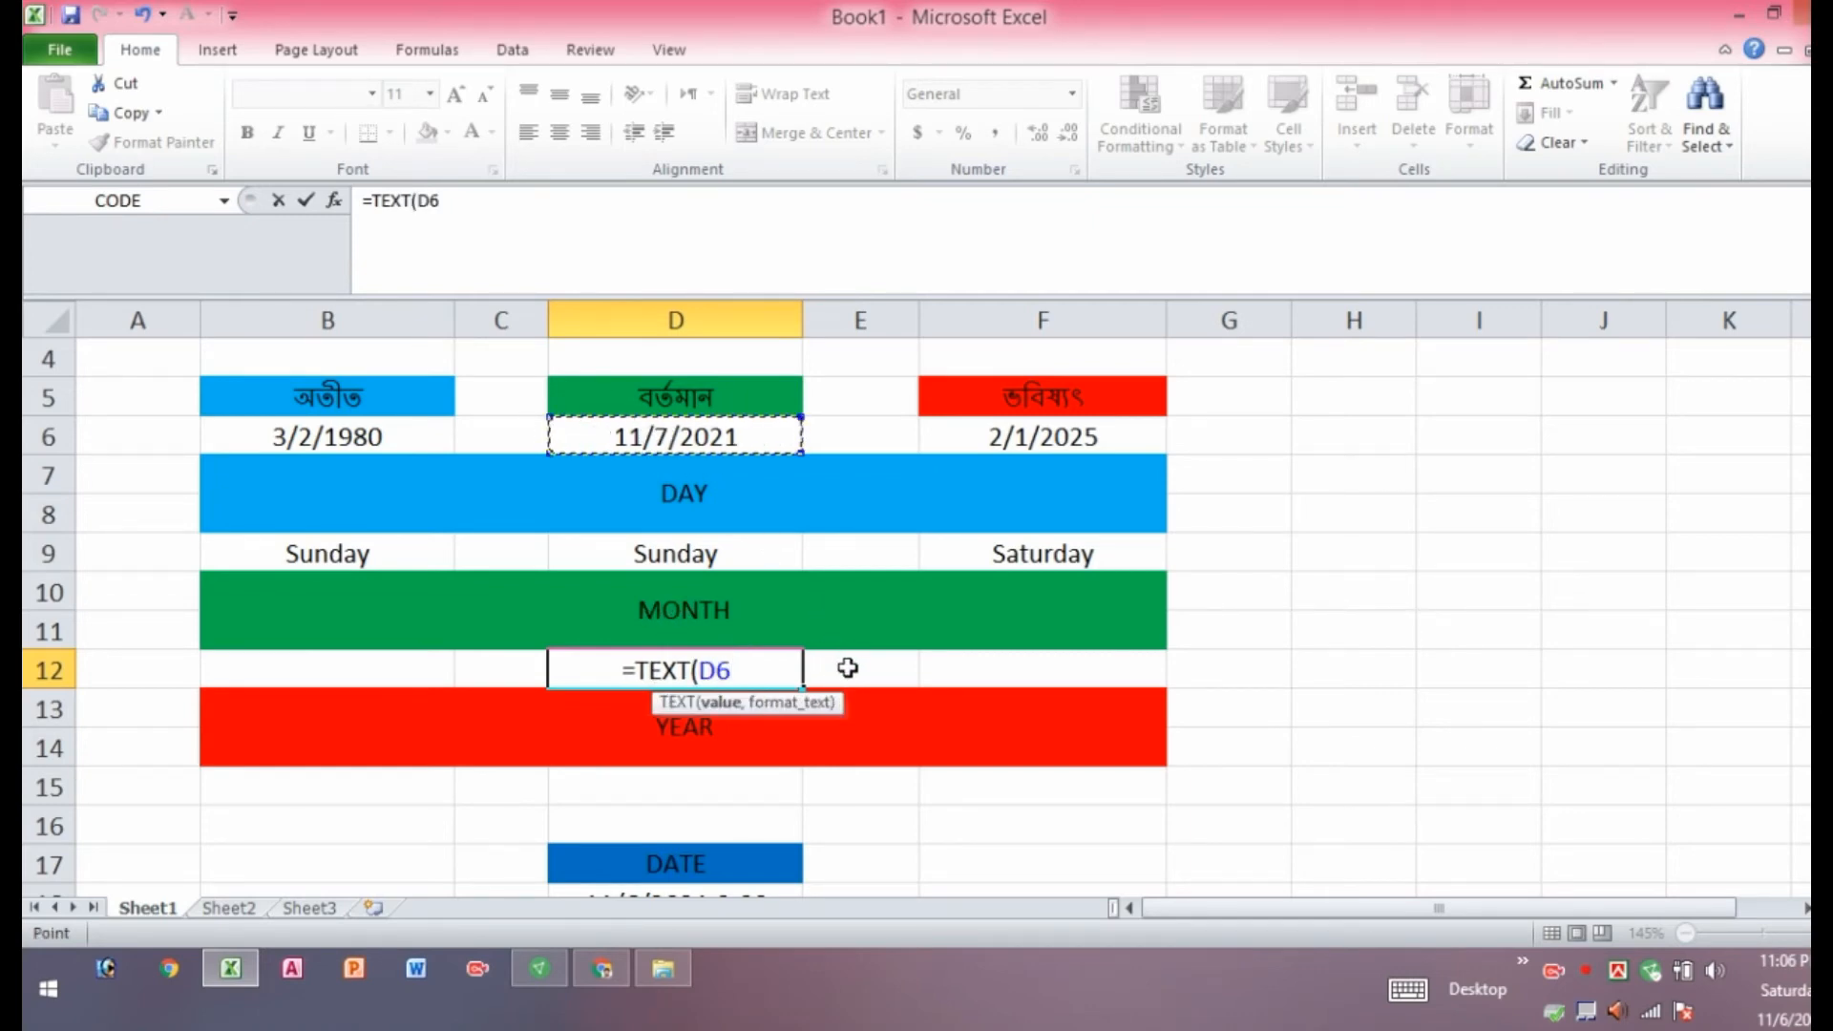
pyautogui.write(',')
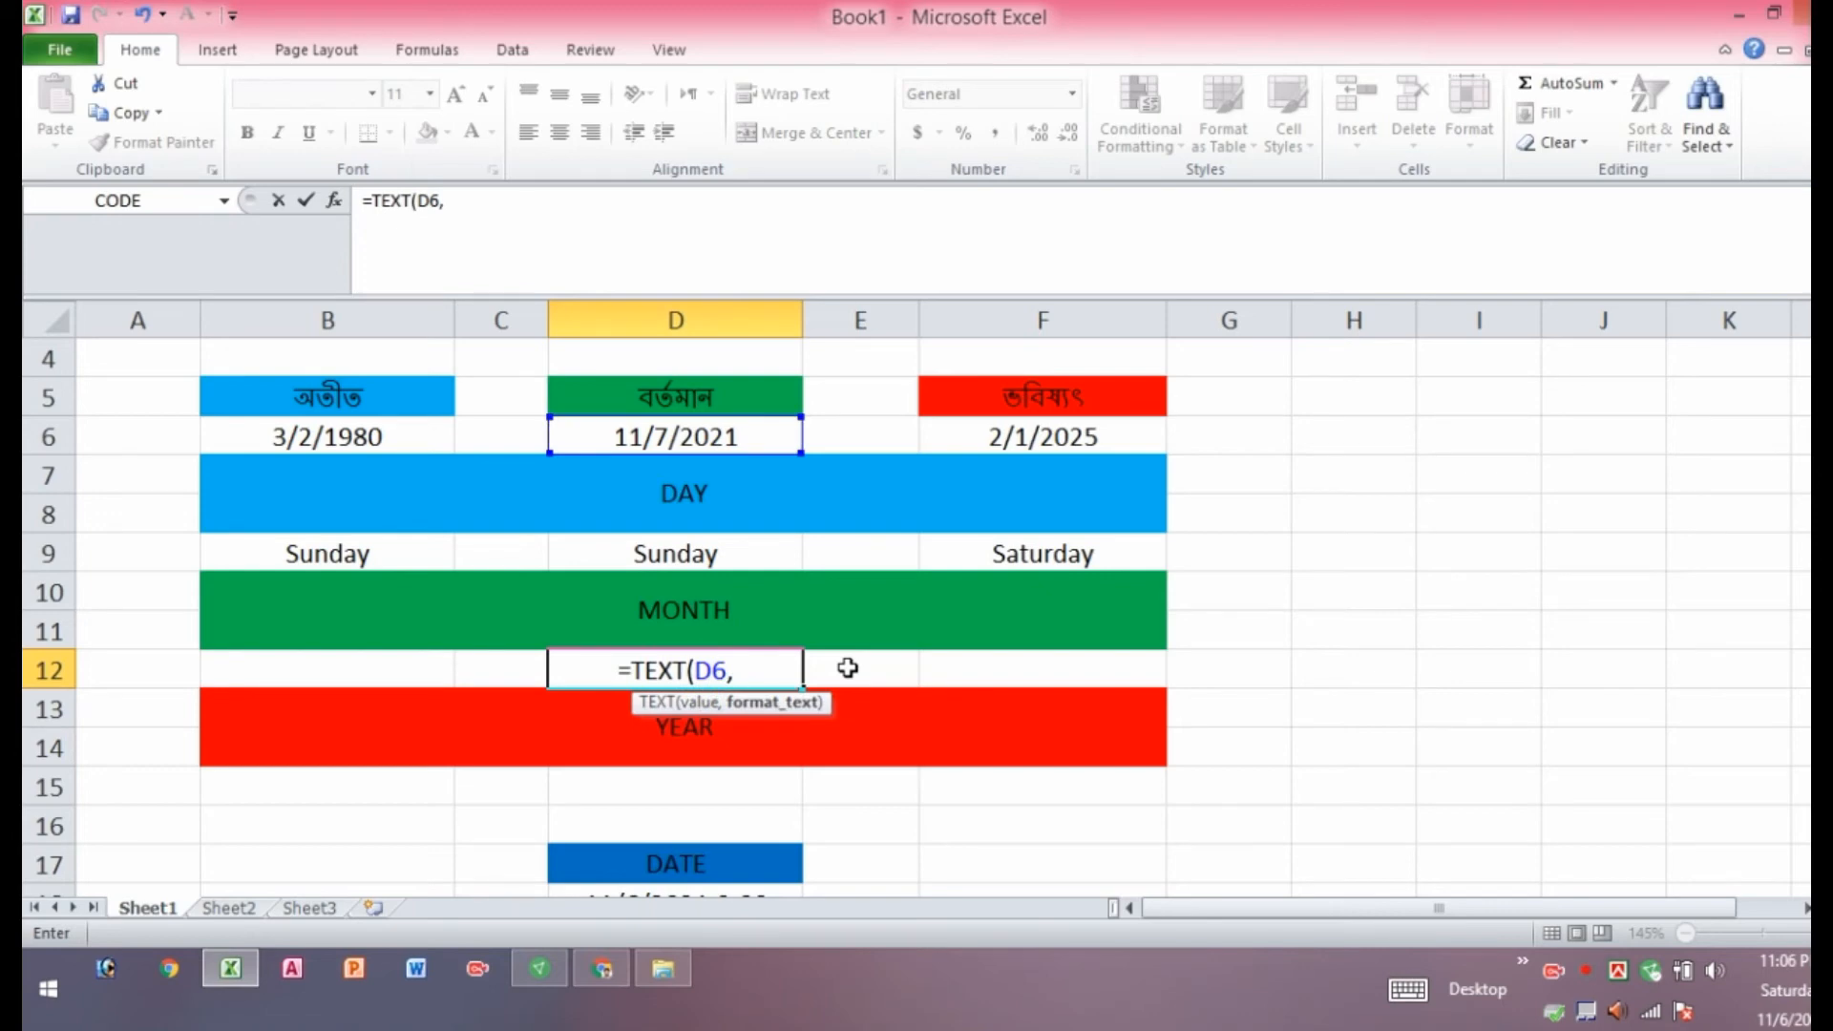
pyautogui.write('"')
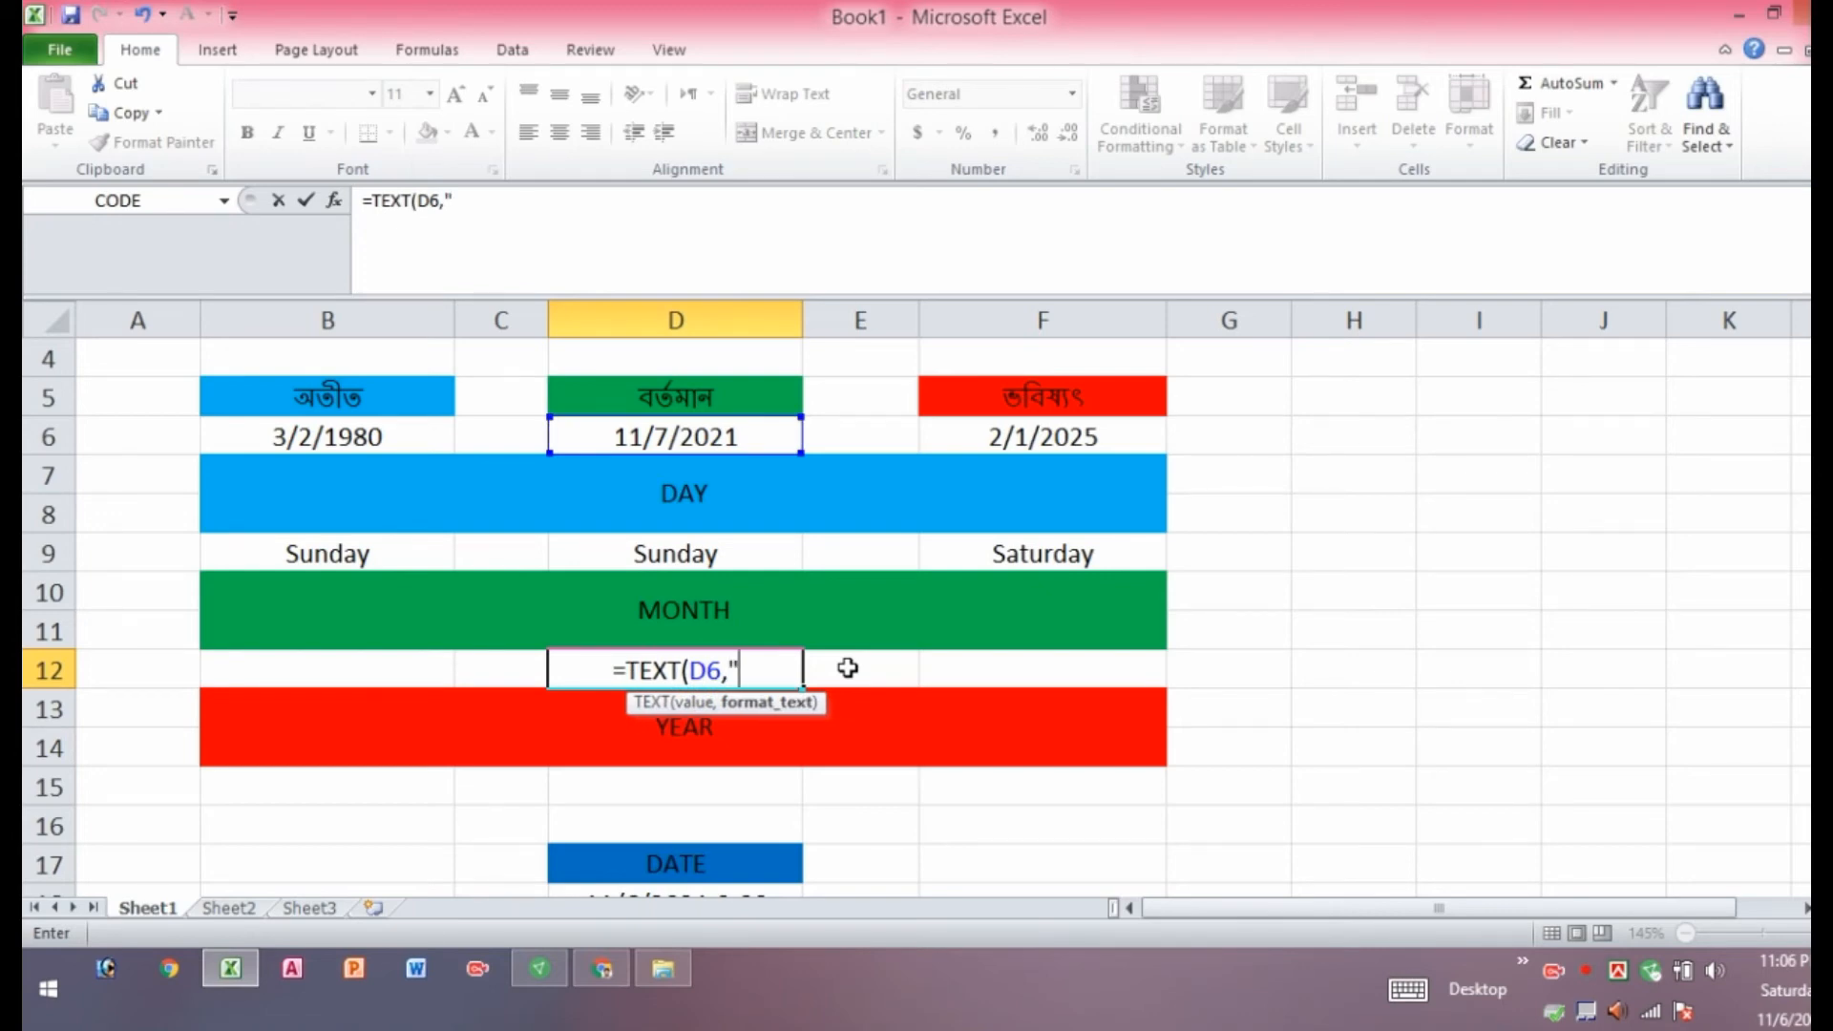
pyautogui.write('MMMM')
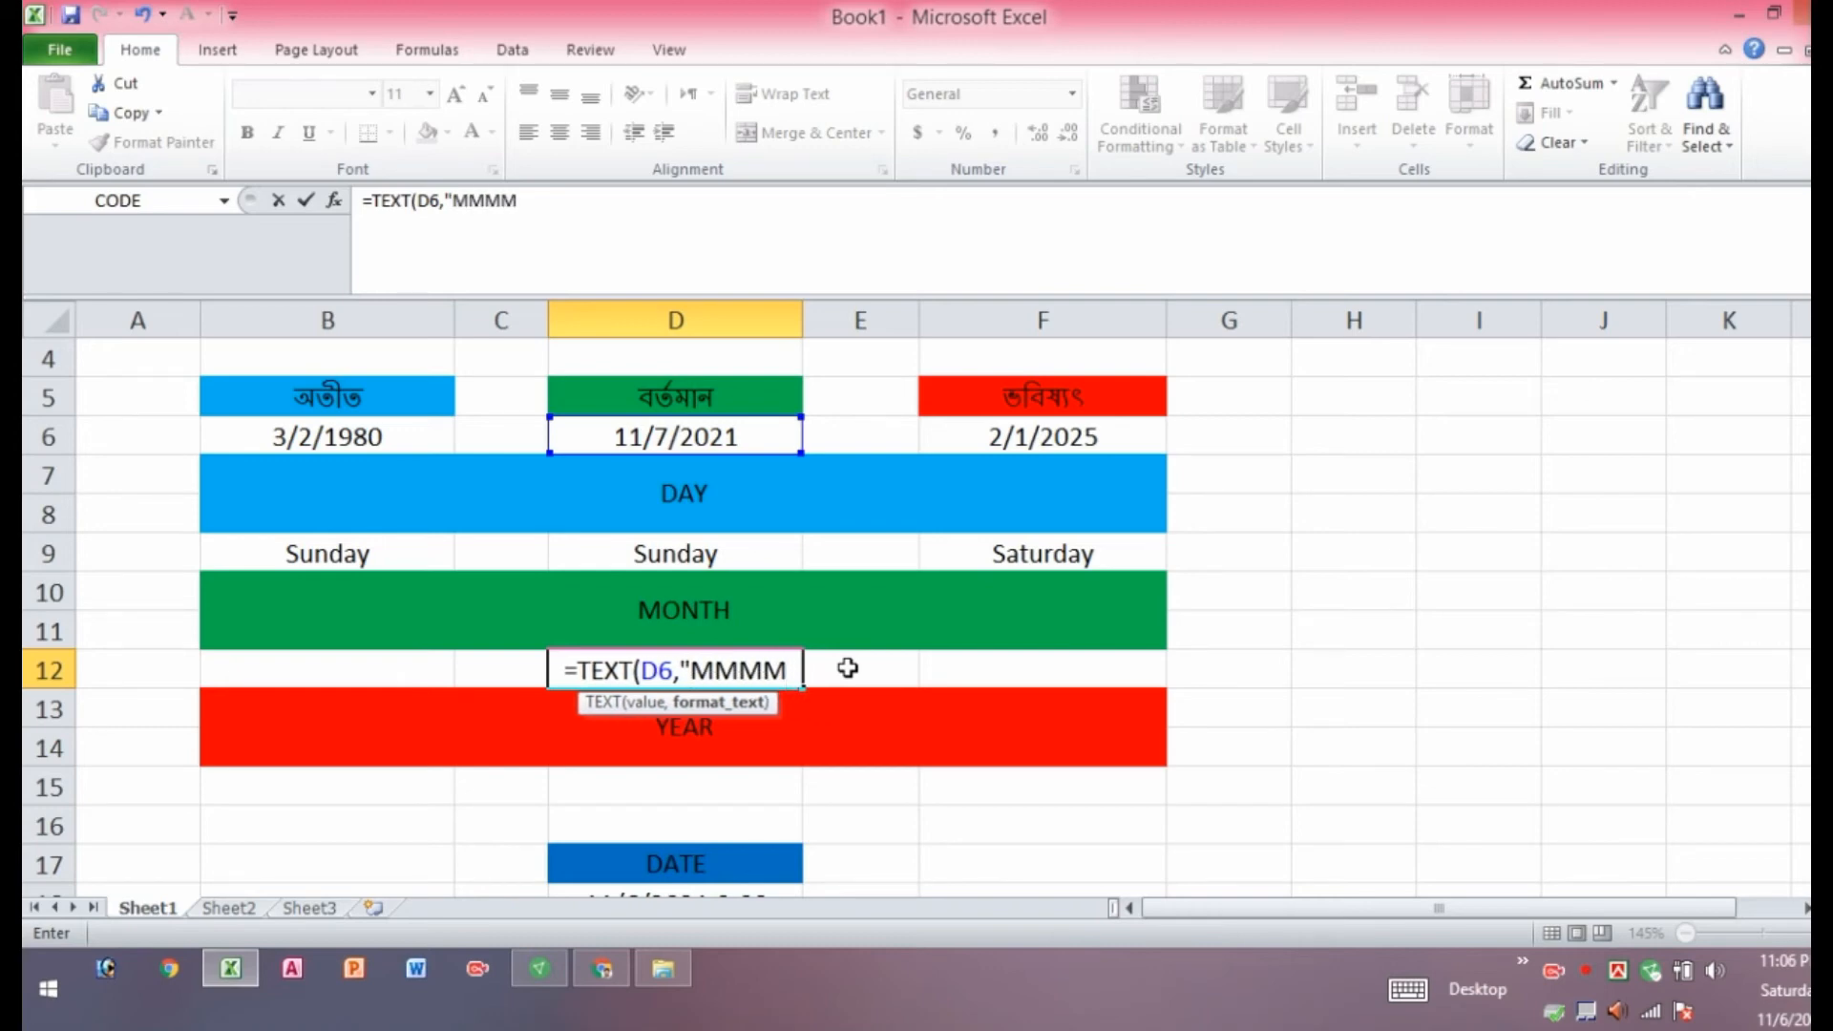
pyautogui.write('"')
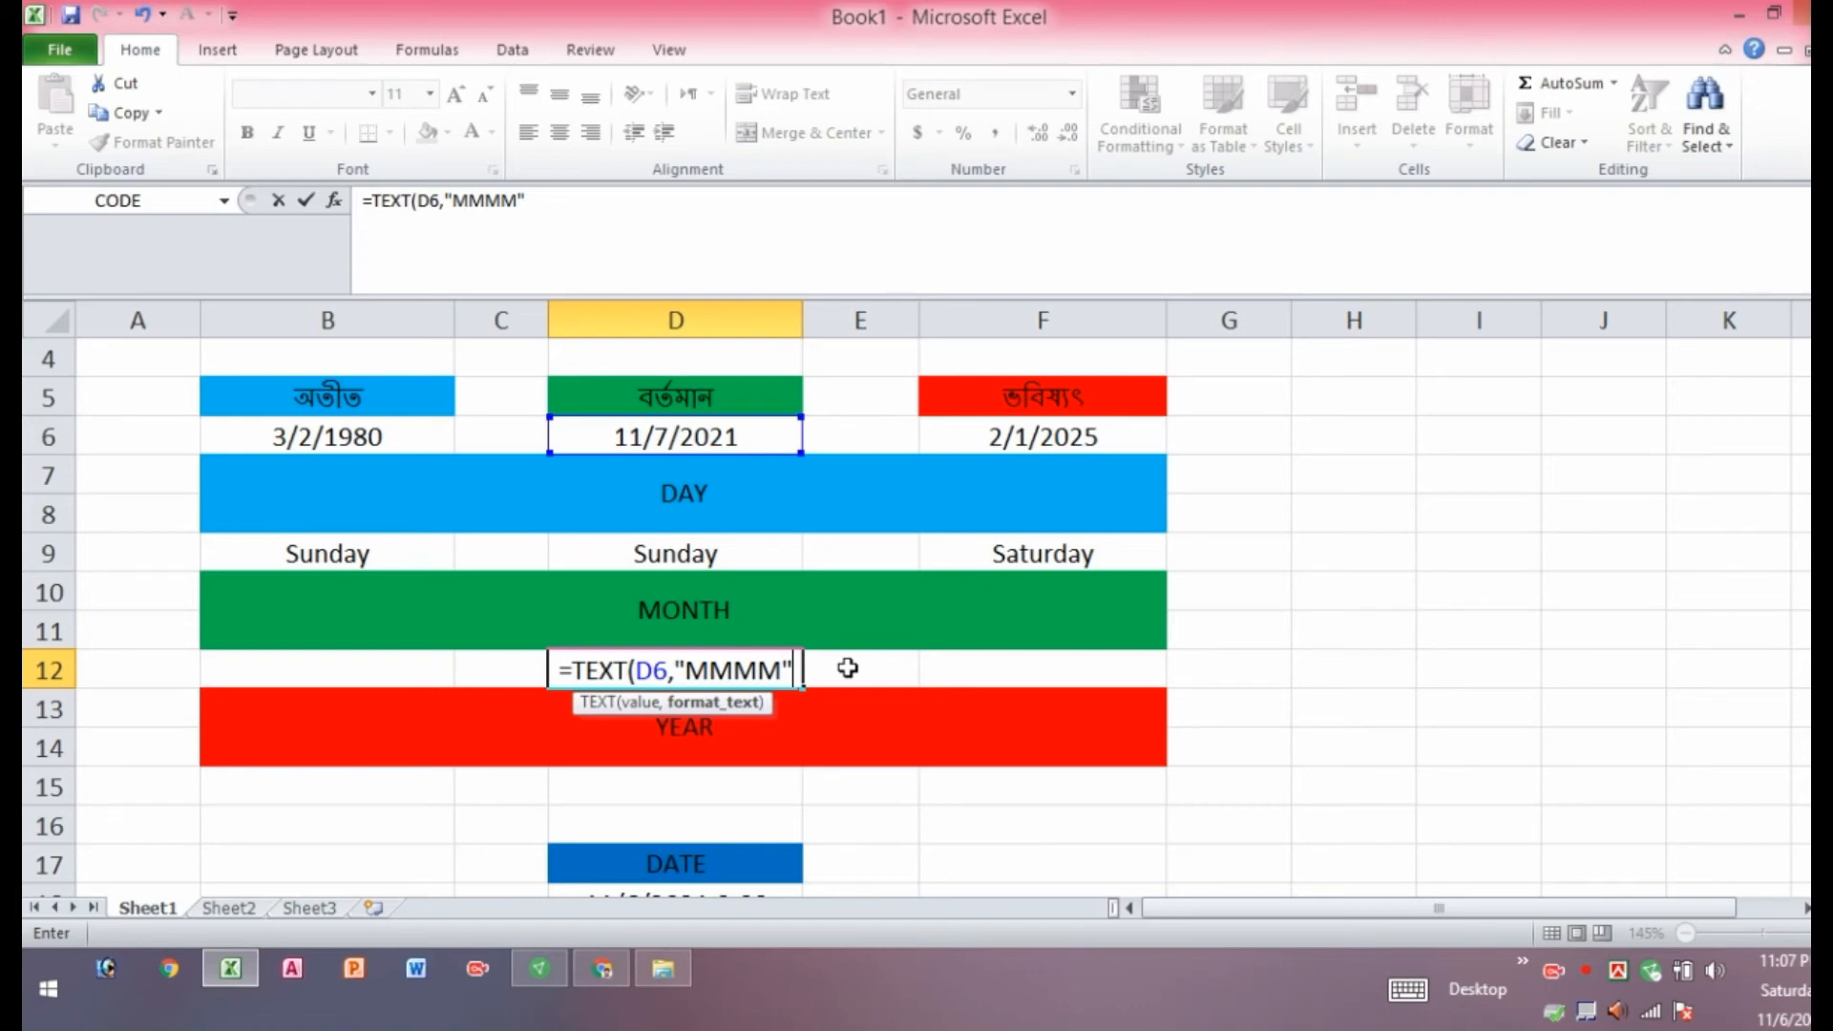
pyautogui.write(')')
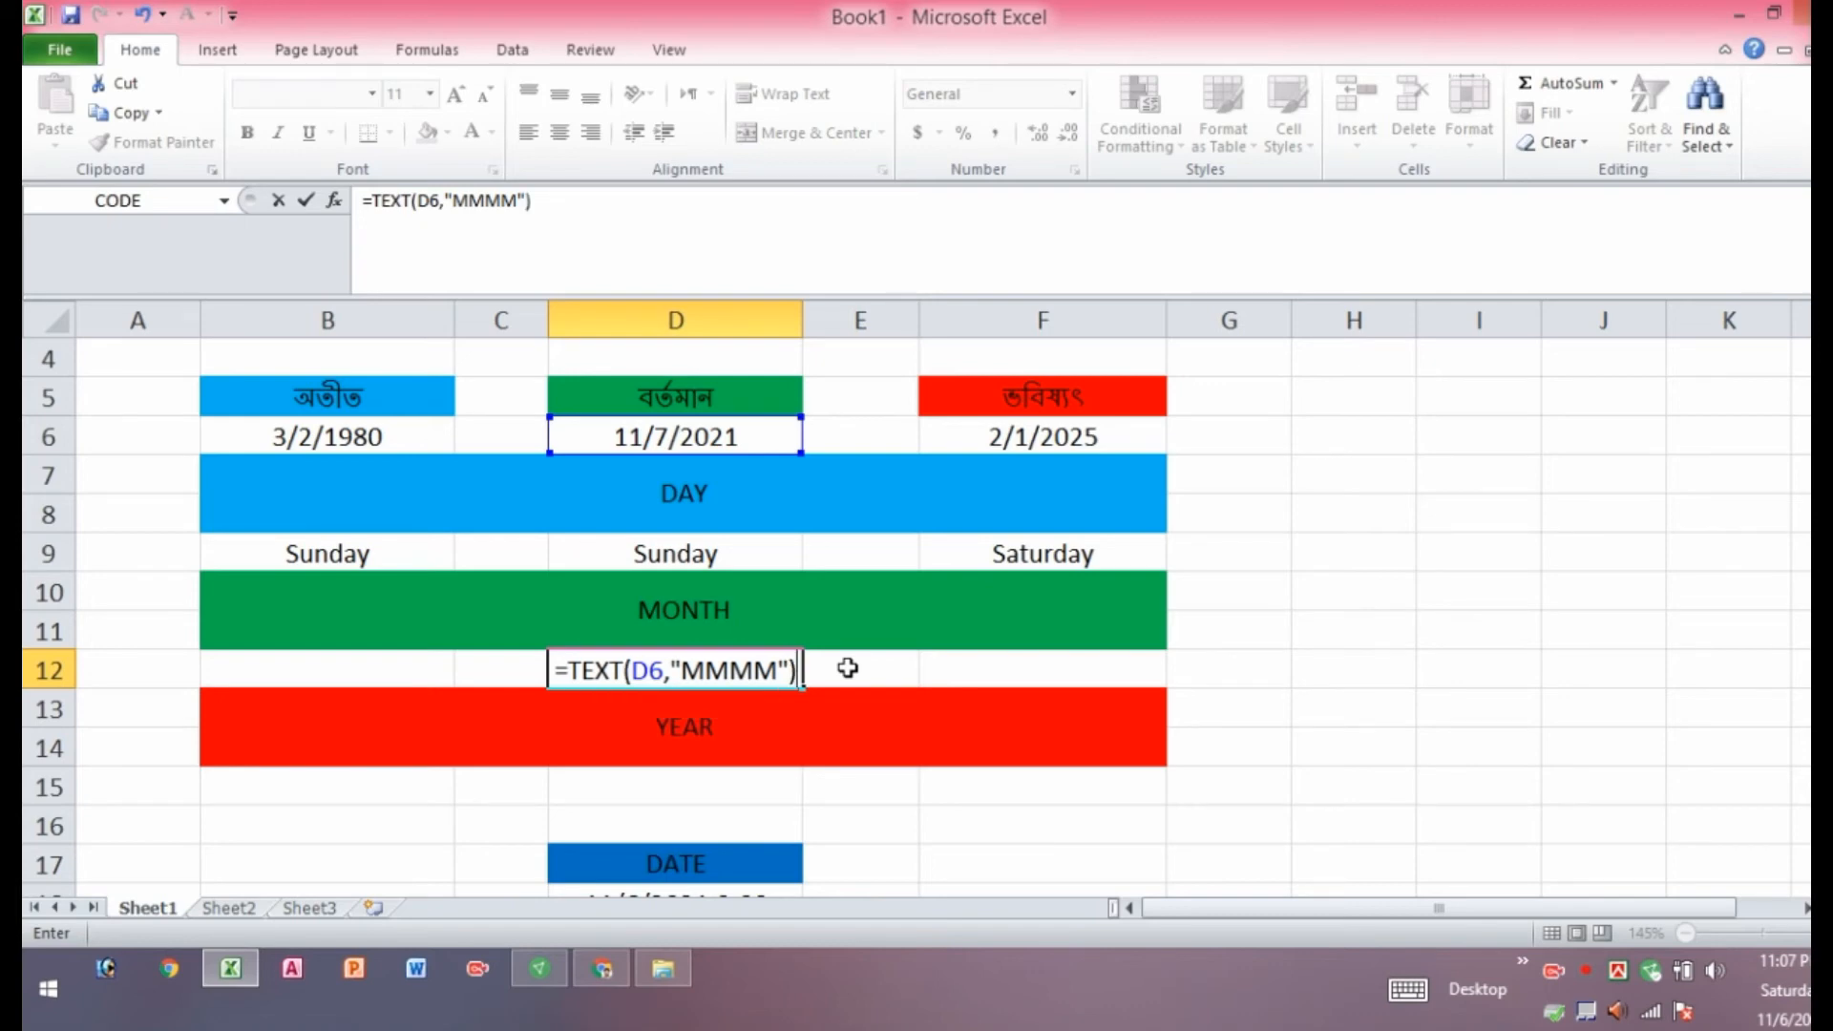
pyautogui.press('Return')
# Copy the month formula from D12 into B12 and F12 for the past and future dates.
pyautogui.click(694, 671)
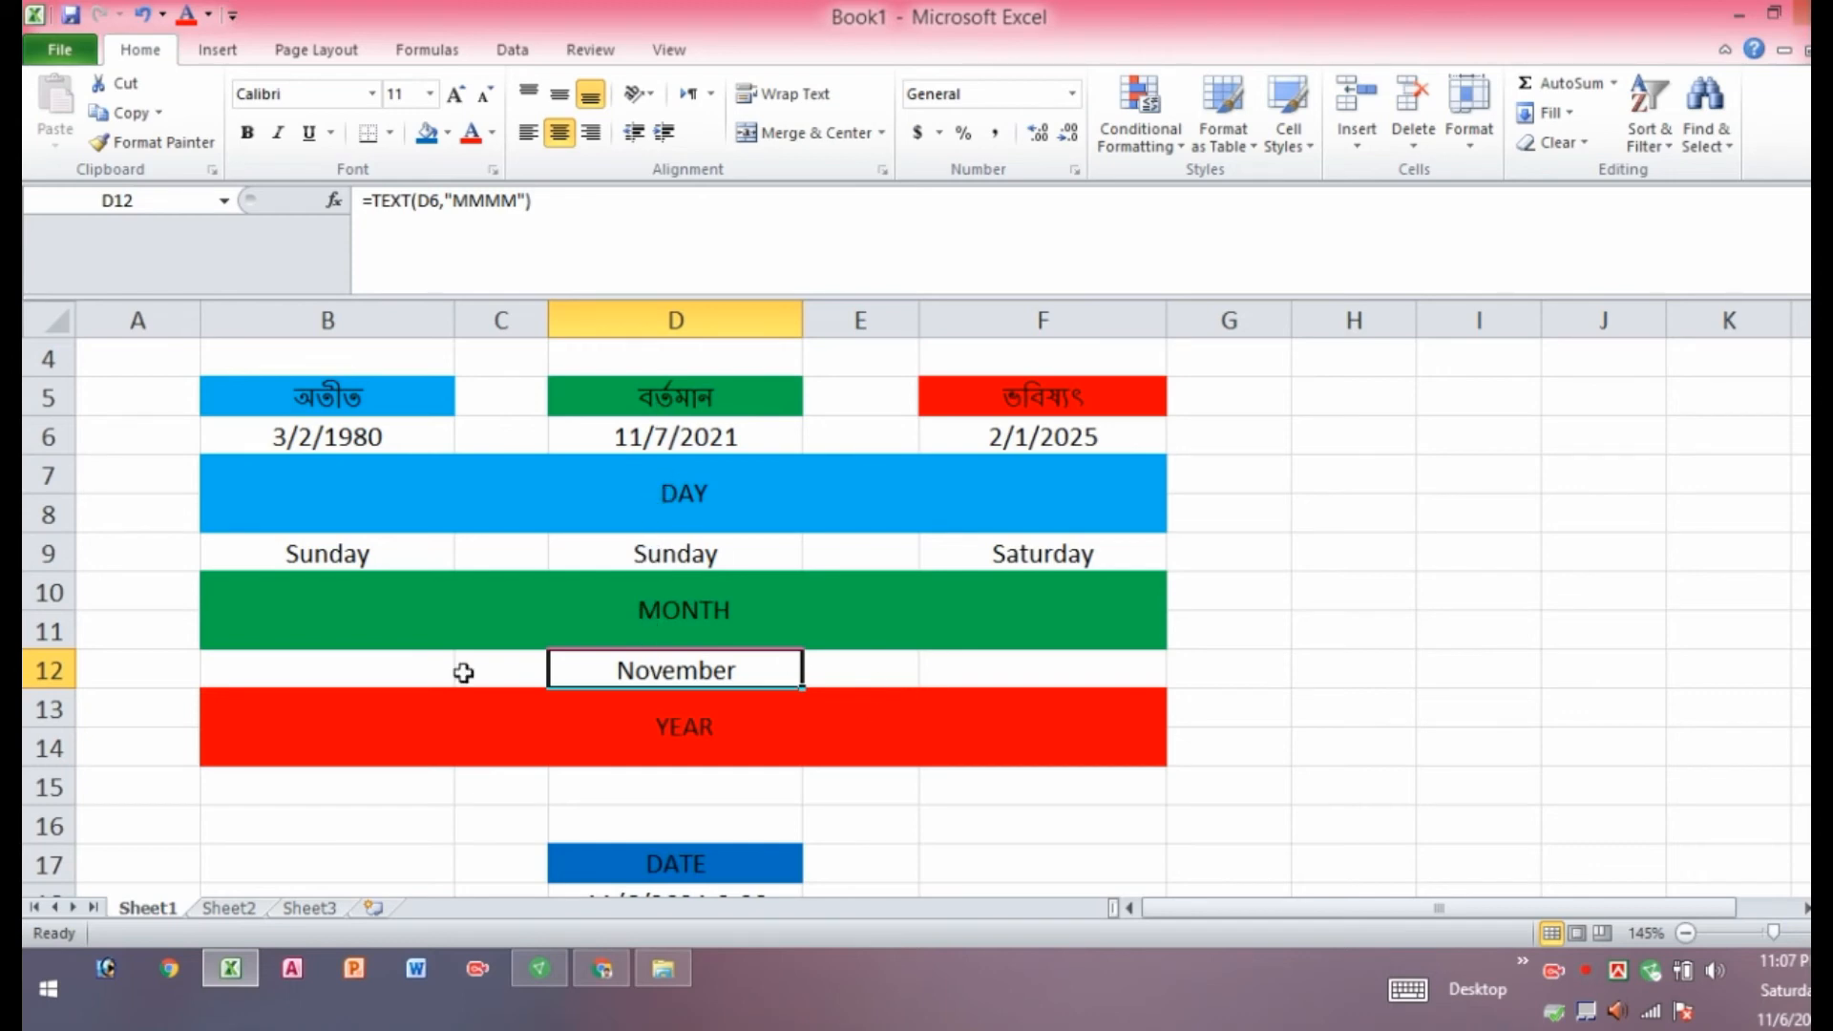
pyautogui.click(123, 112)
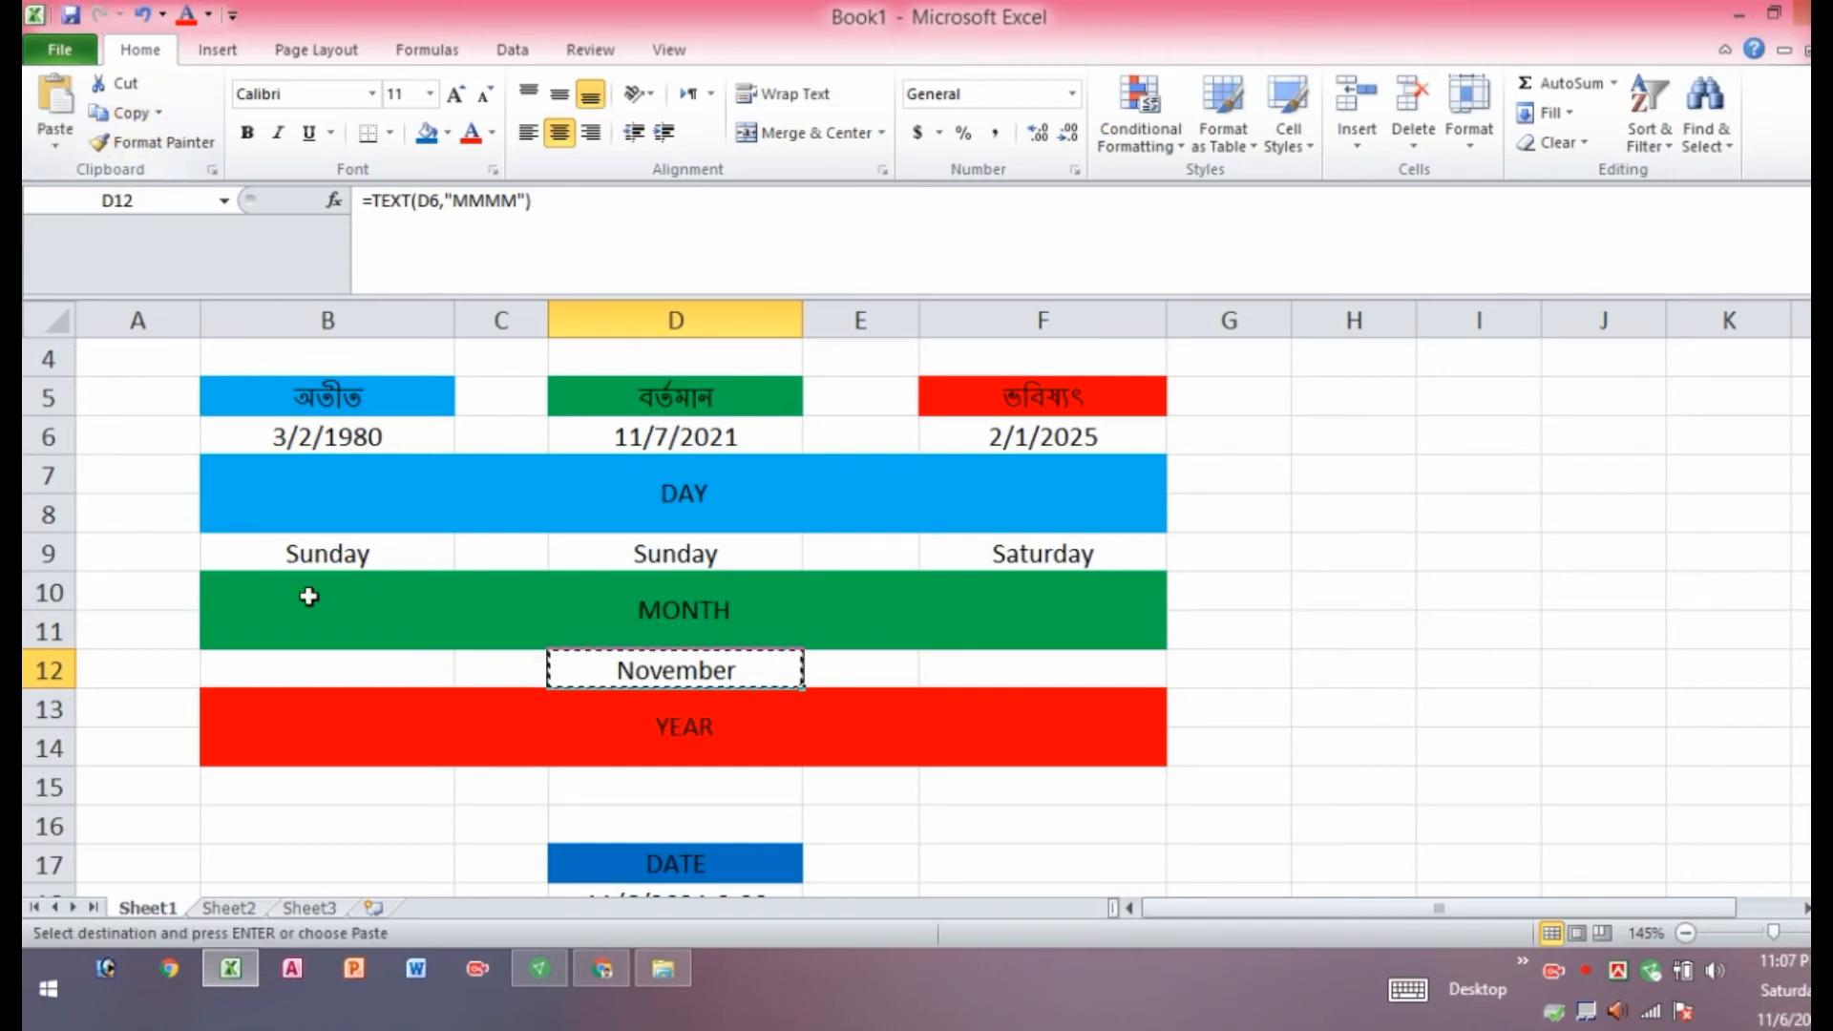
pyautogui.click(329, 665)
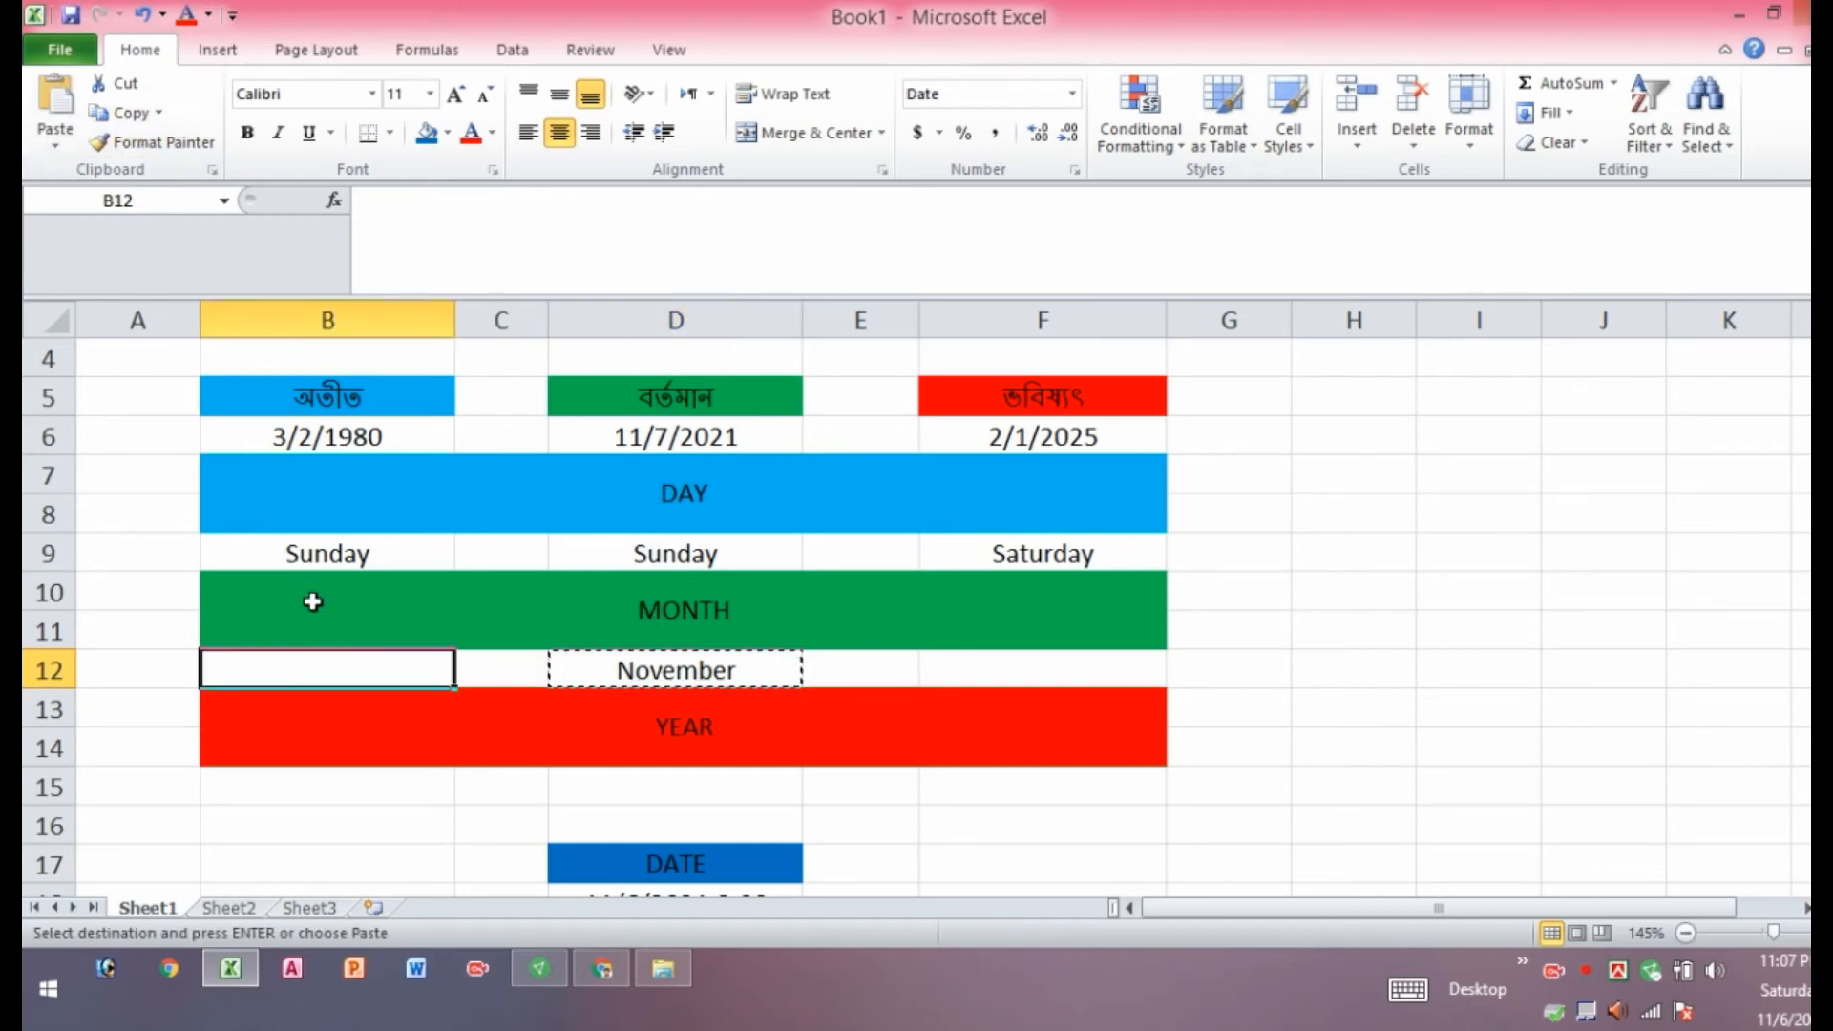
pyautogui.click(72, 101)
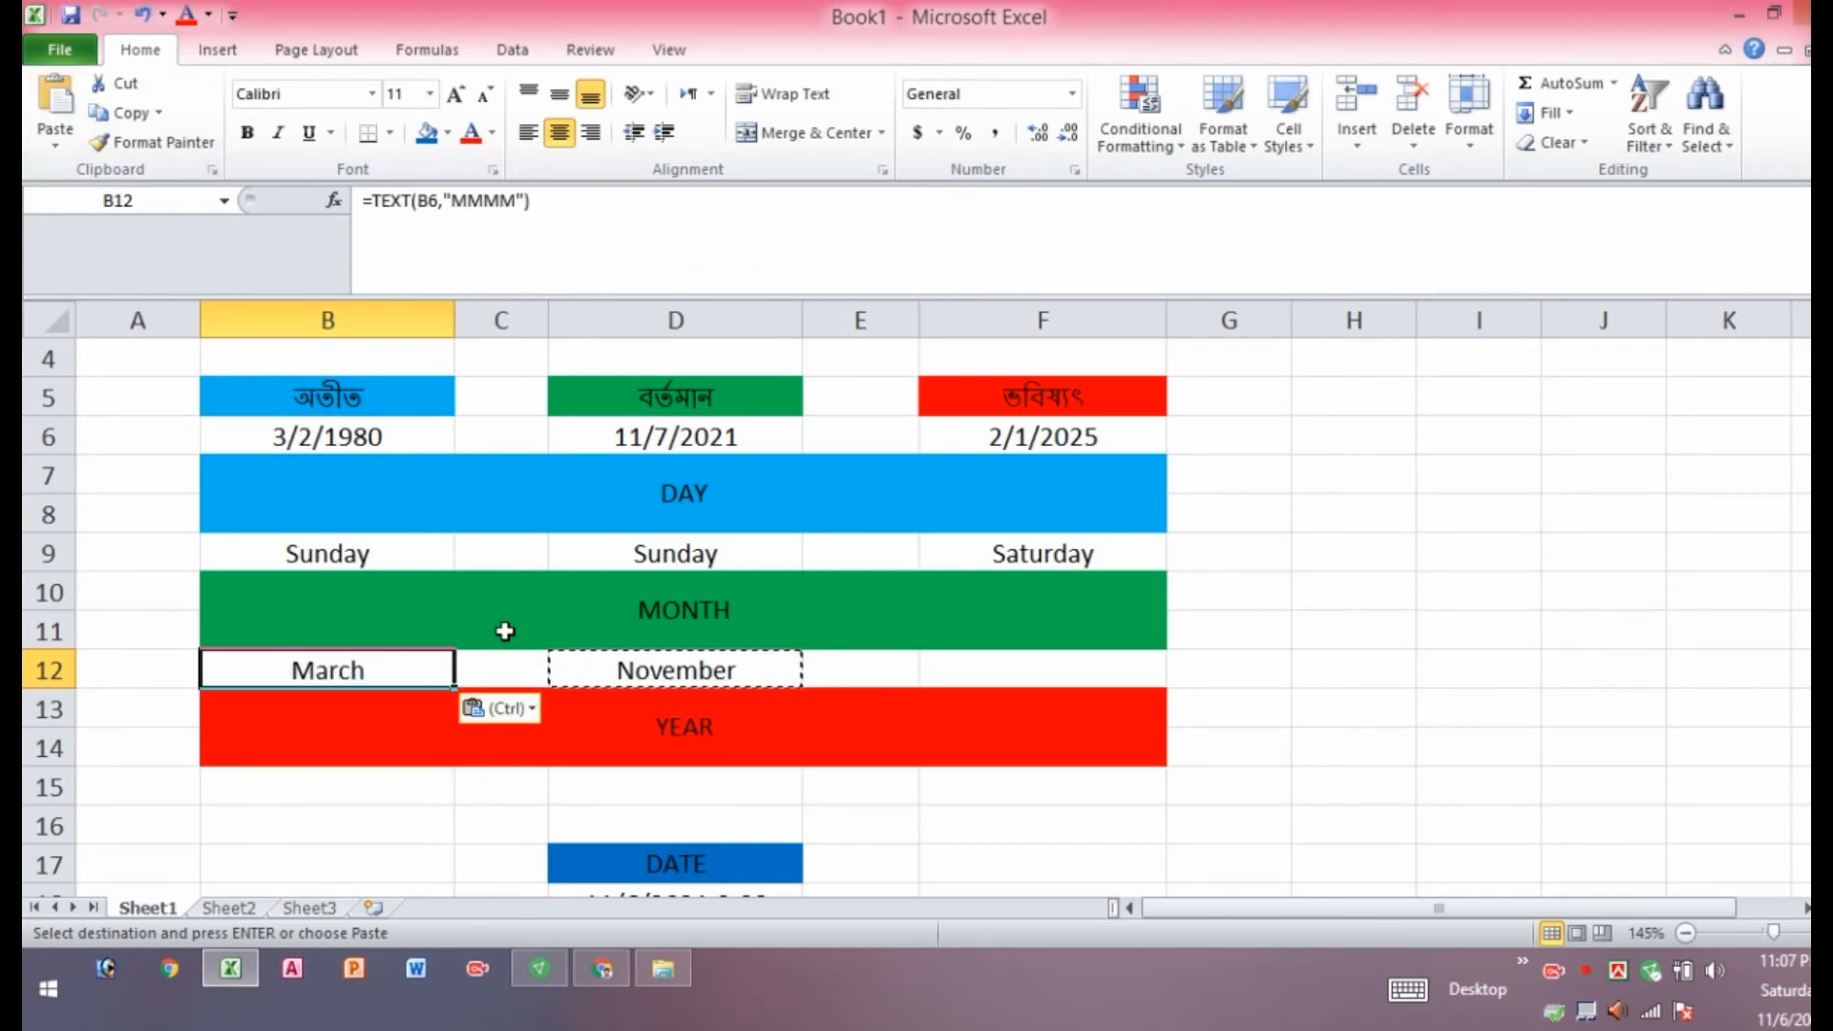
pyautogui.click(1057, 668)
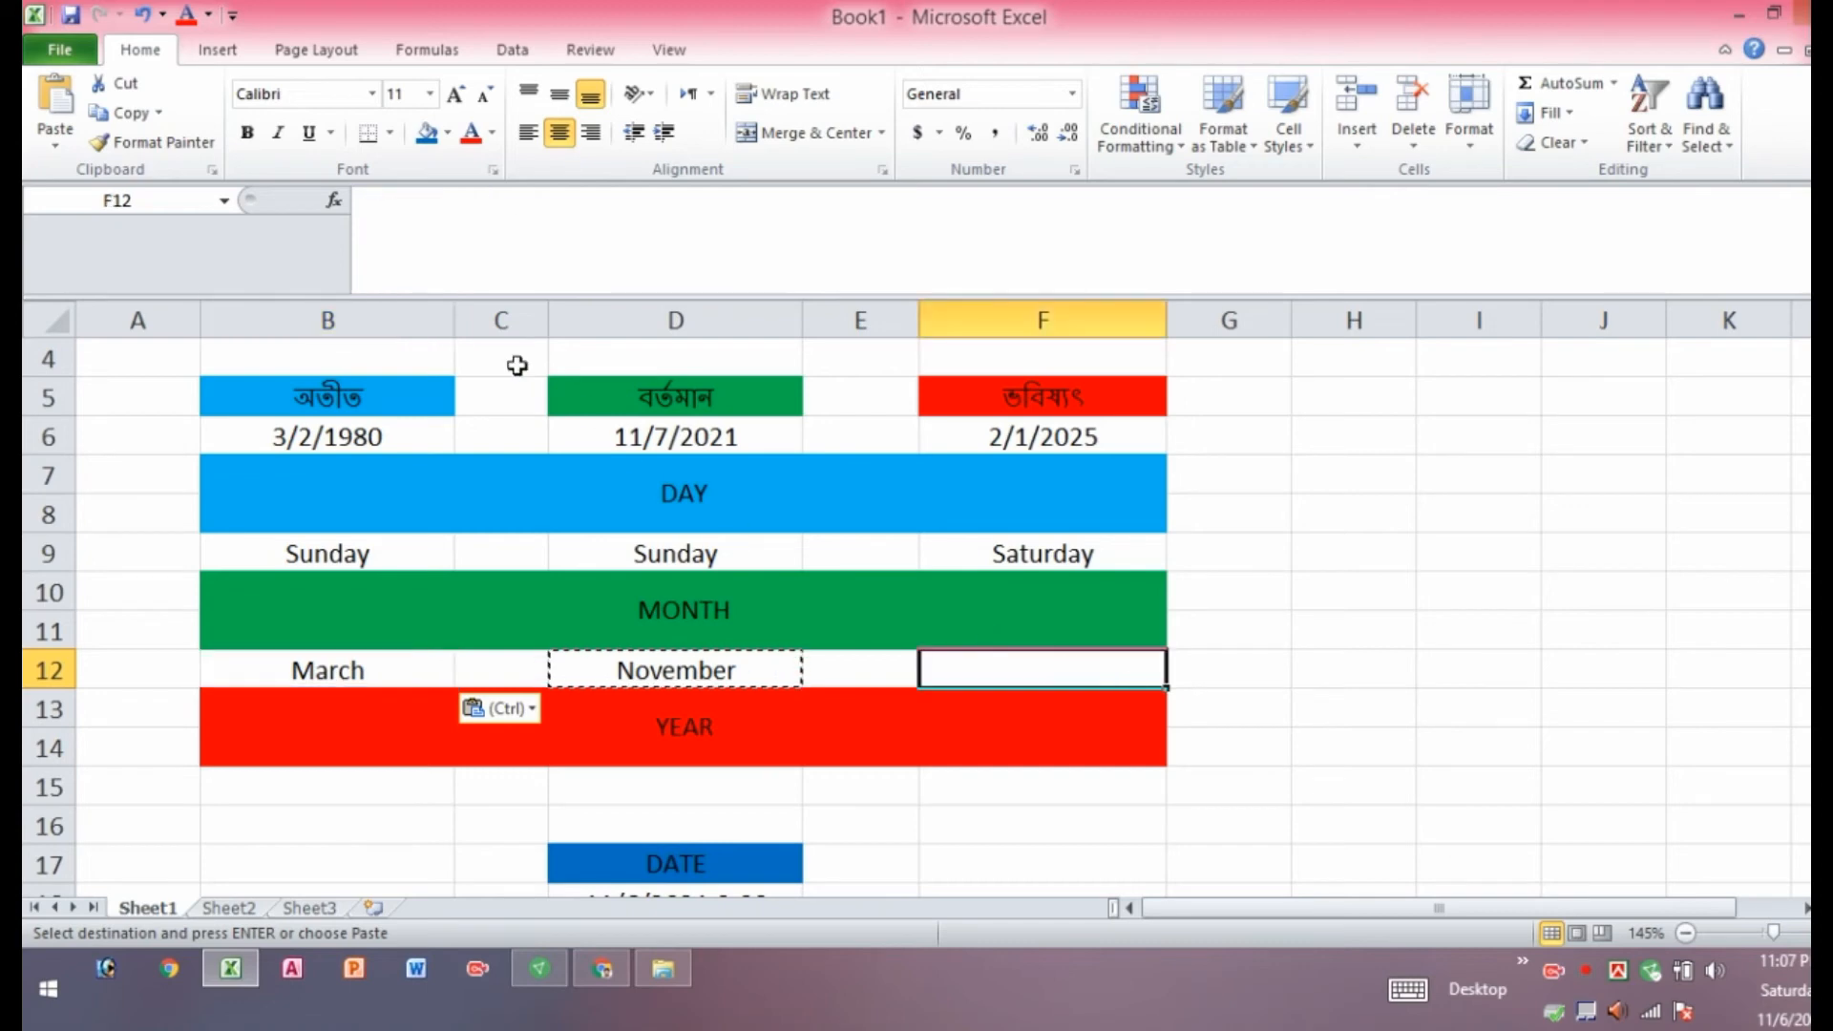
pyautogui.click(69, 104)
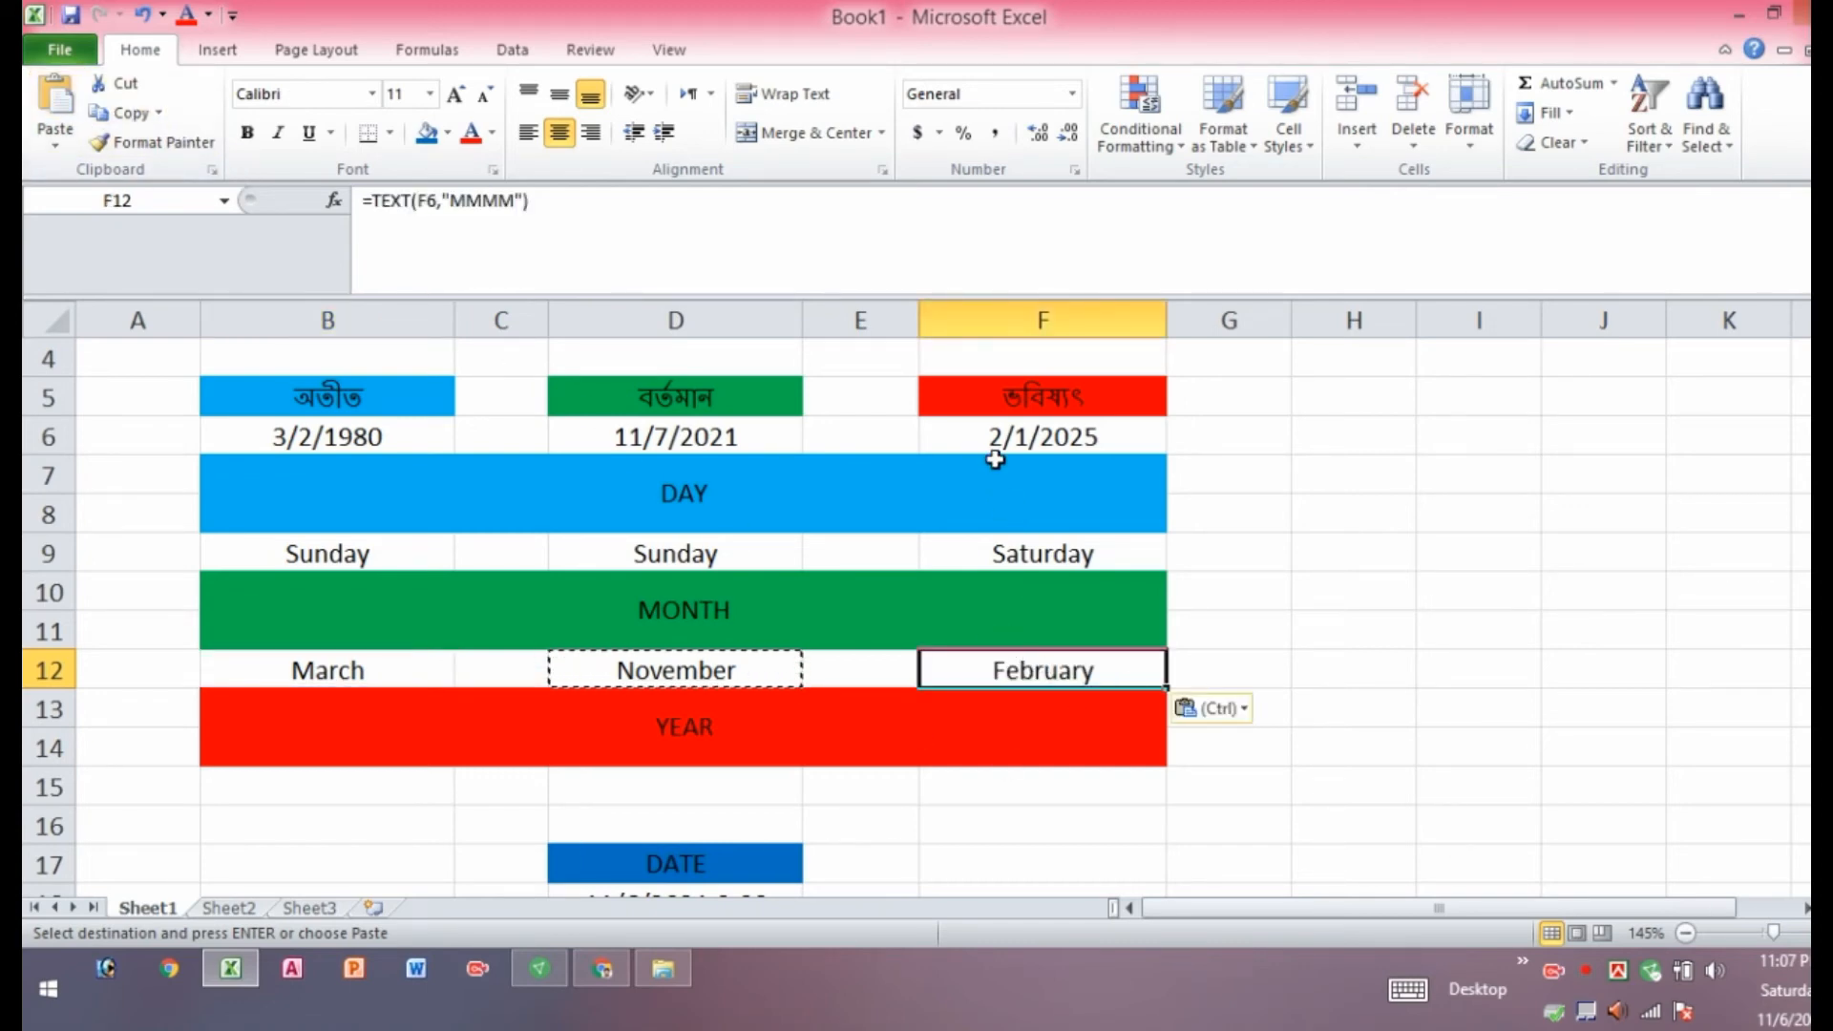
# Enter the formula =TEXT(D6,"YYYY") in cell D15 below the YEAR heading to get the present date's year.
pyautogui.click(651, 773)
pyautogui.scroll(-1, 703, 777)
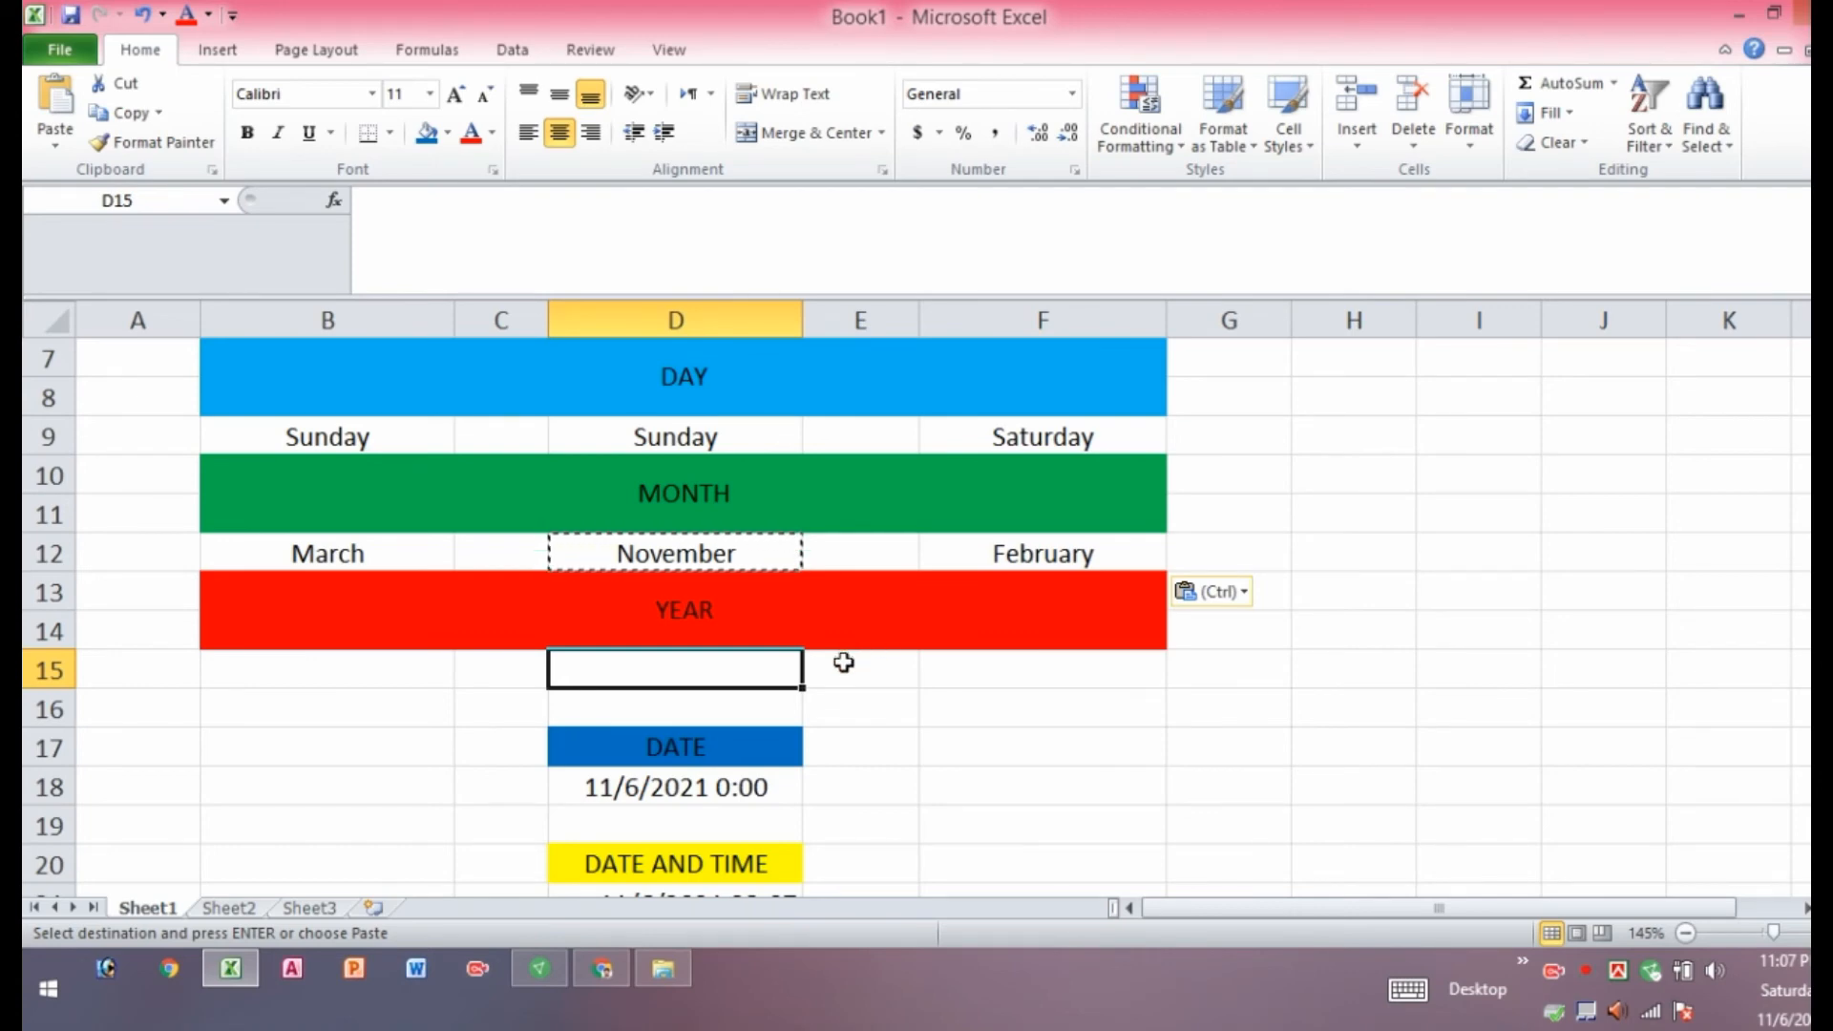
pyautogui.write('=')
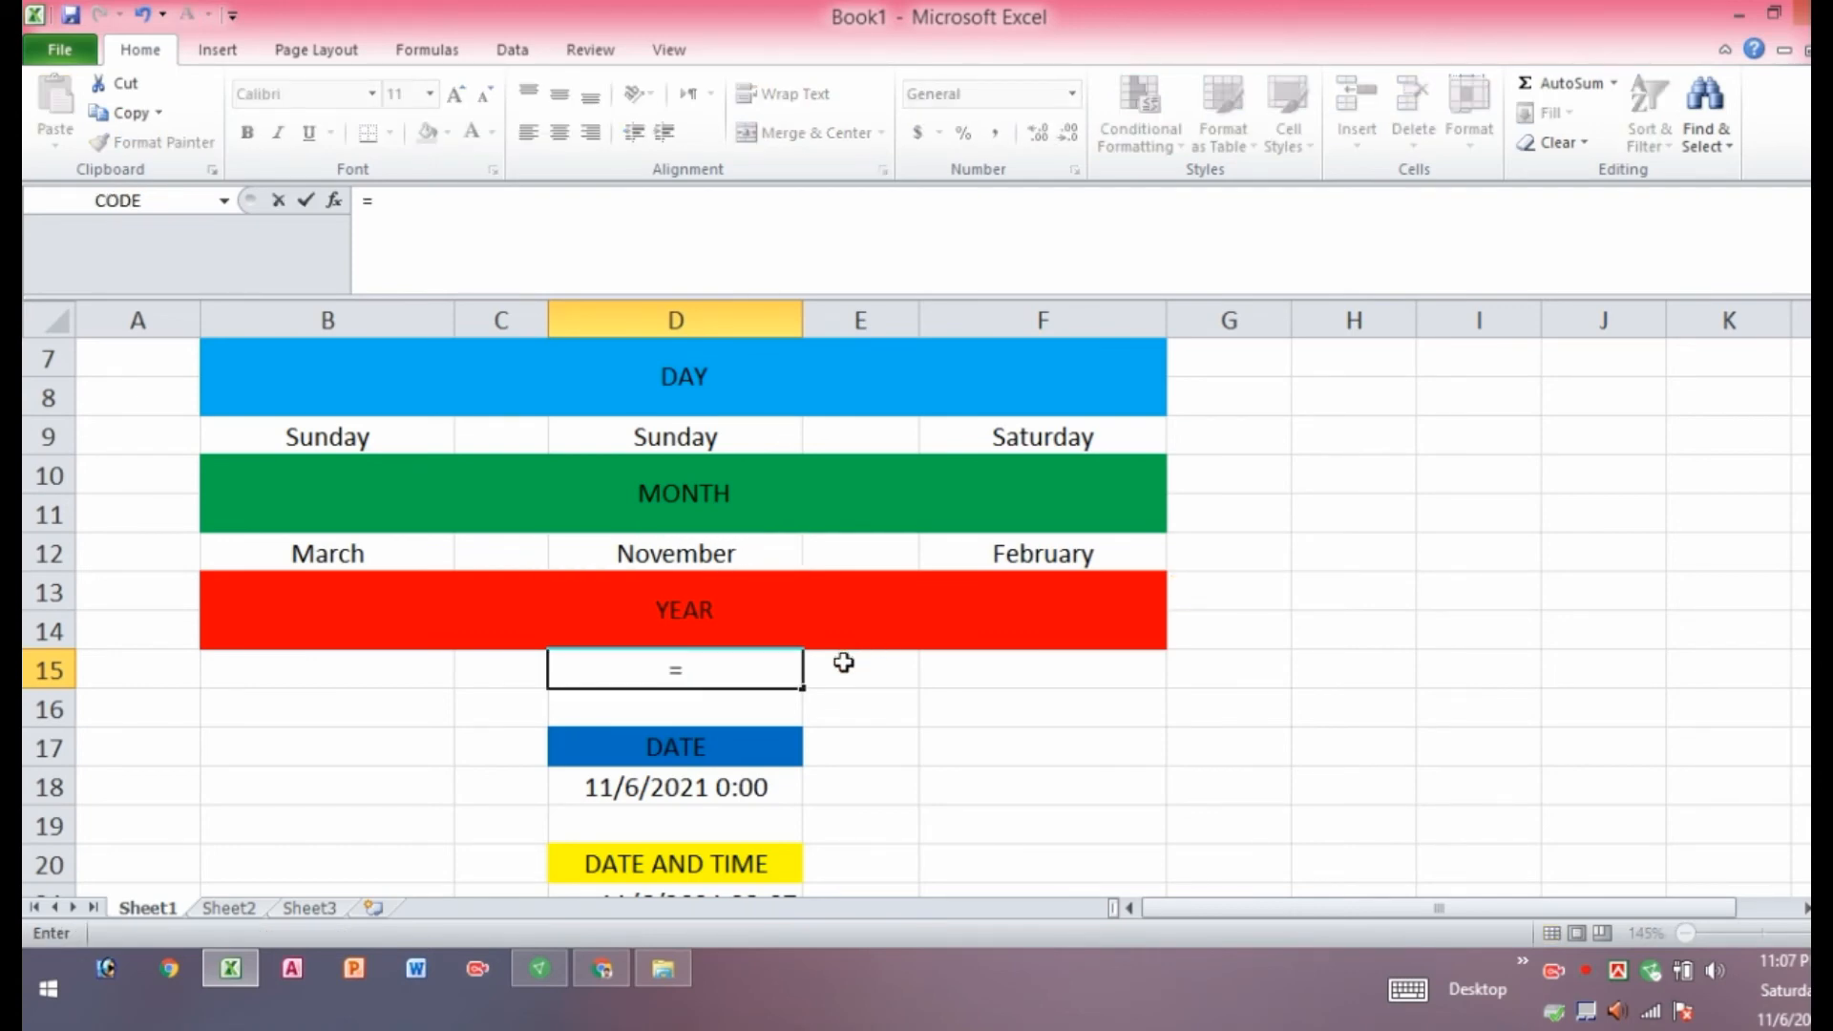
pyautogui.write('TEX')
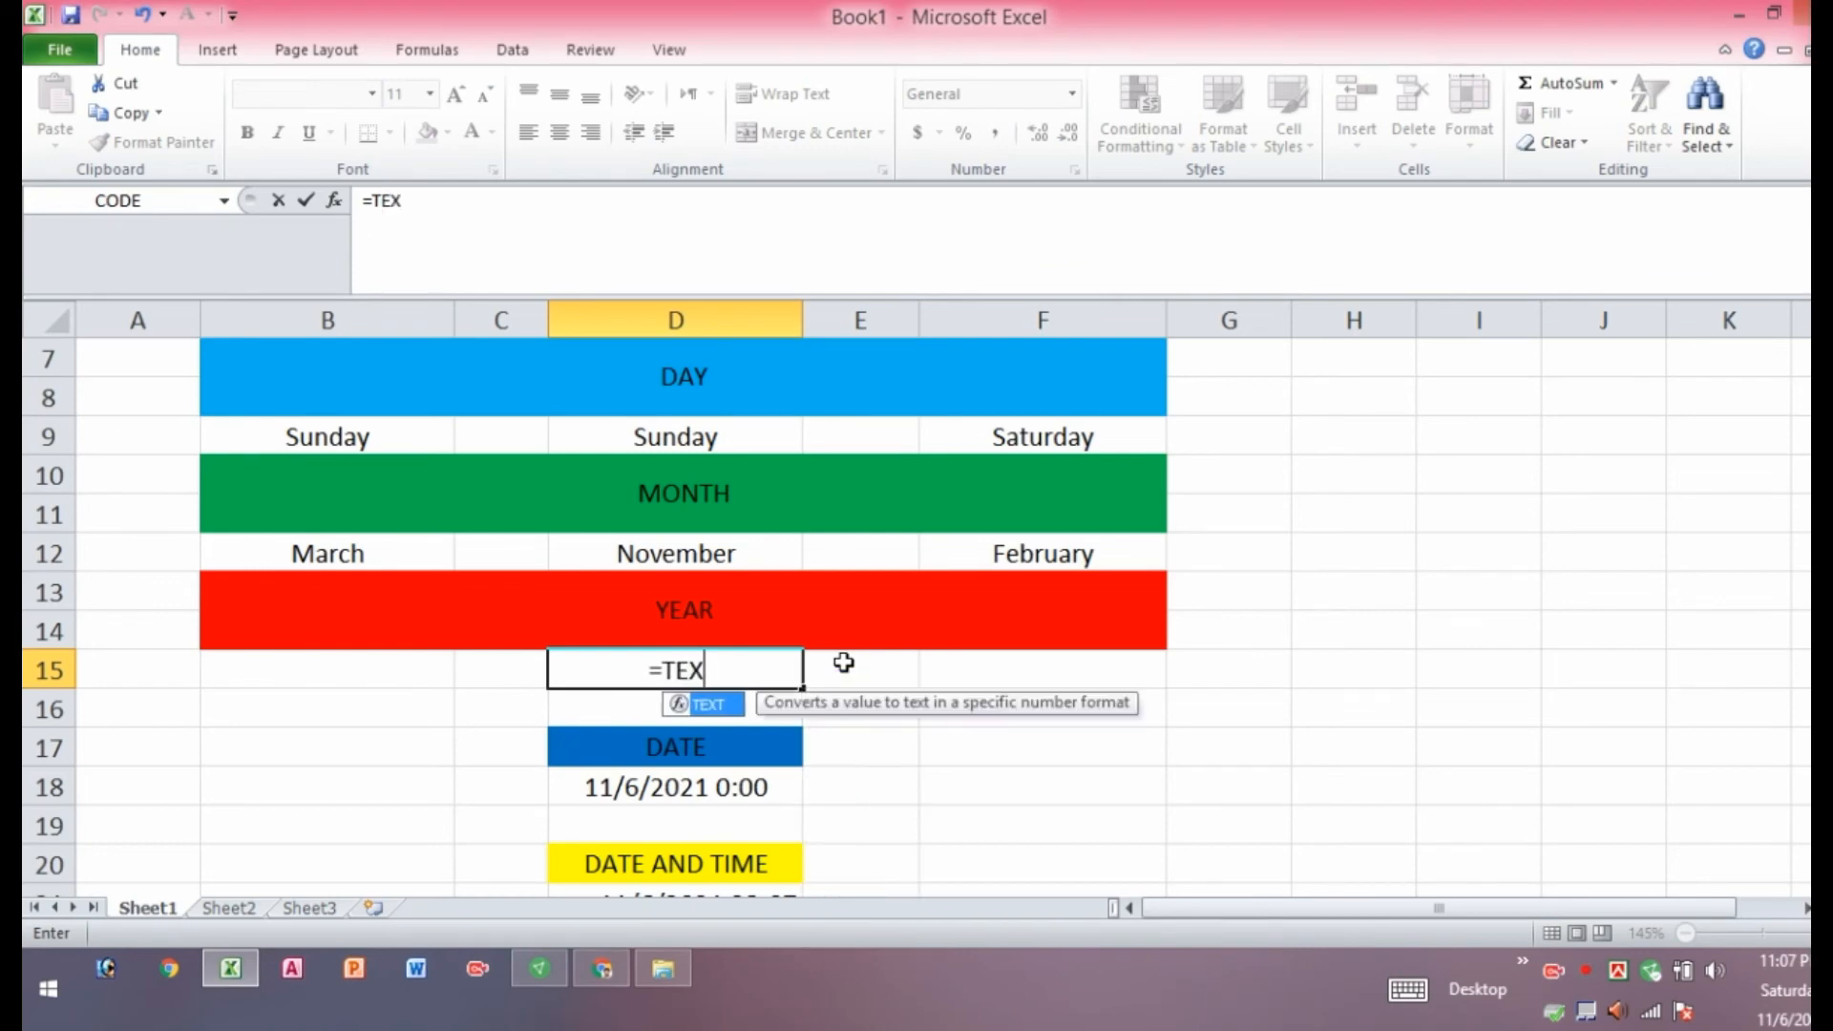
pyautogui.write('T(')
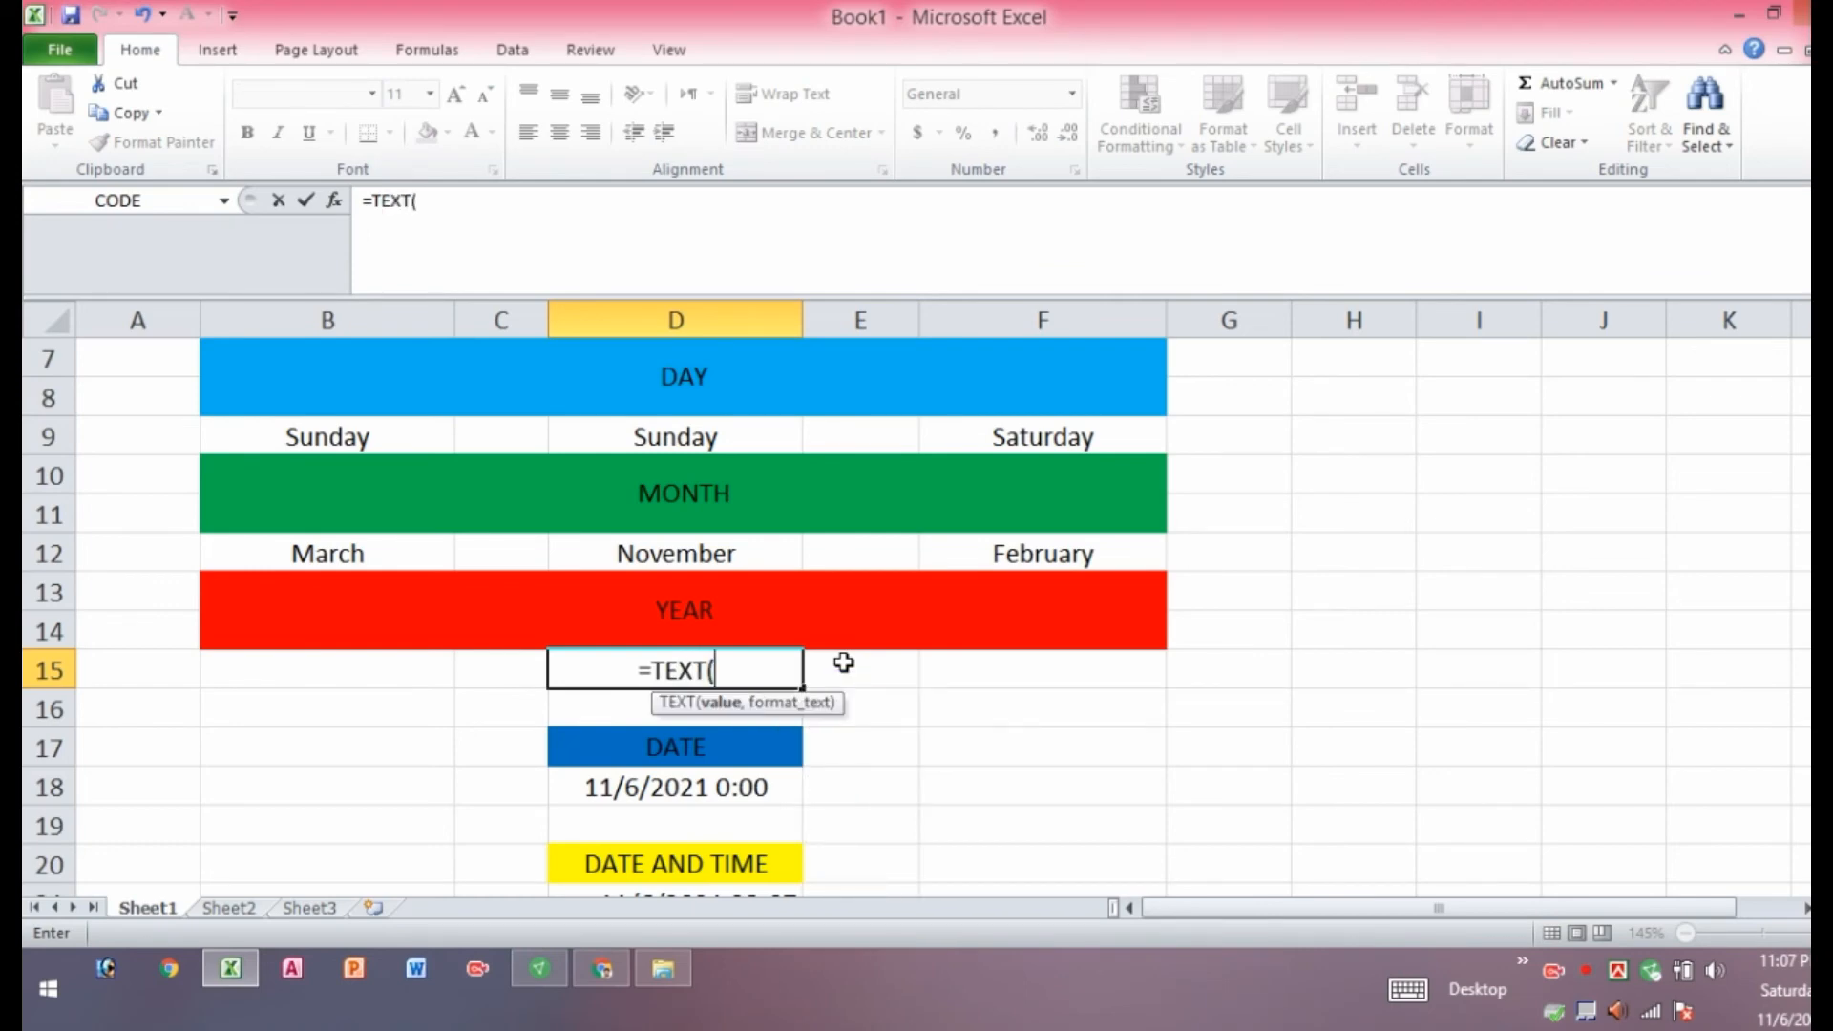
pyautogui.scroll(2, 718, 401)
pyautogui.click(687, 549)
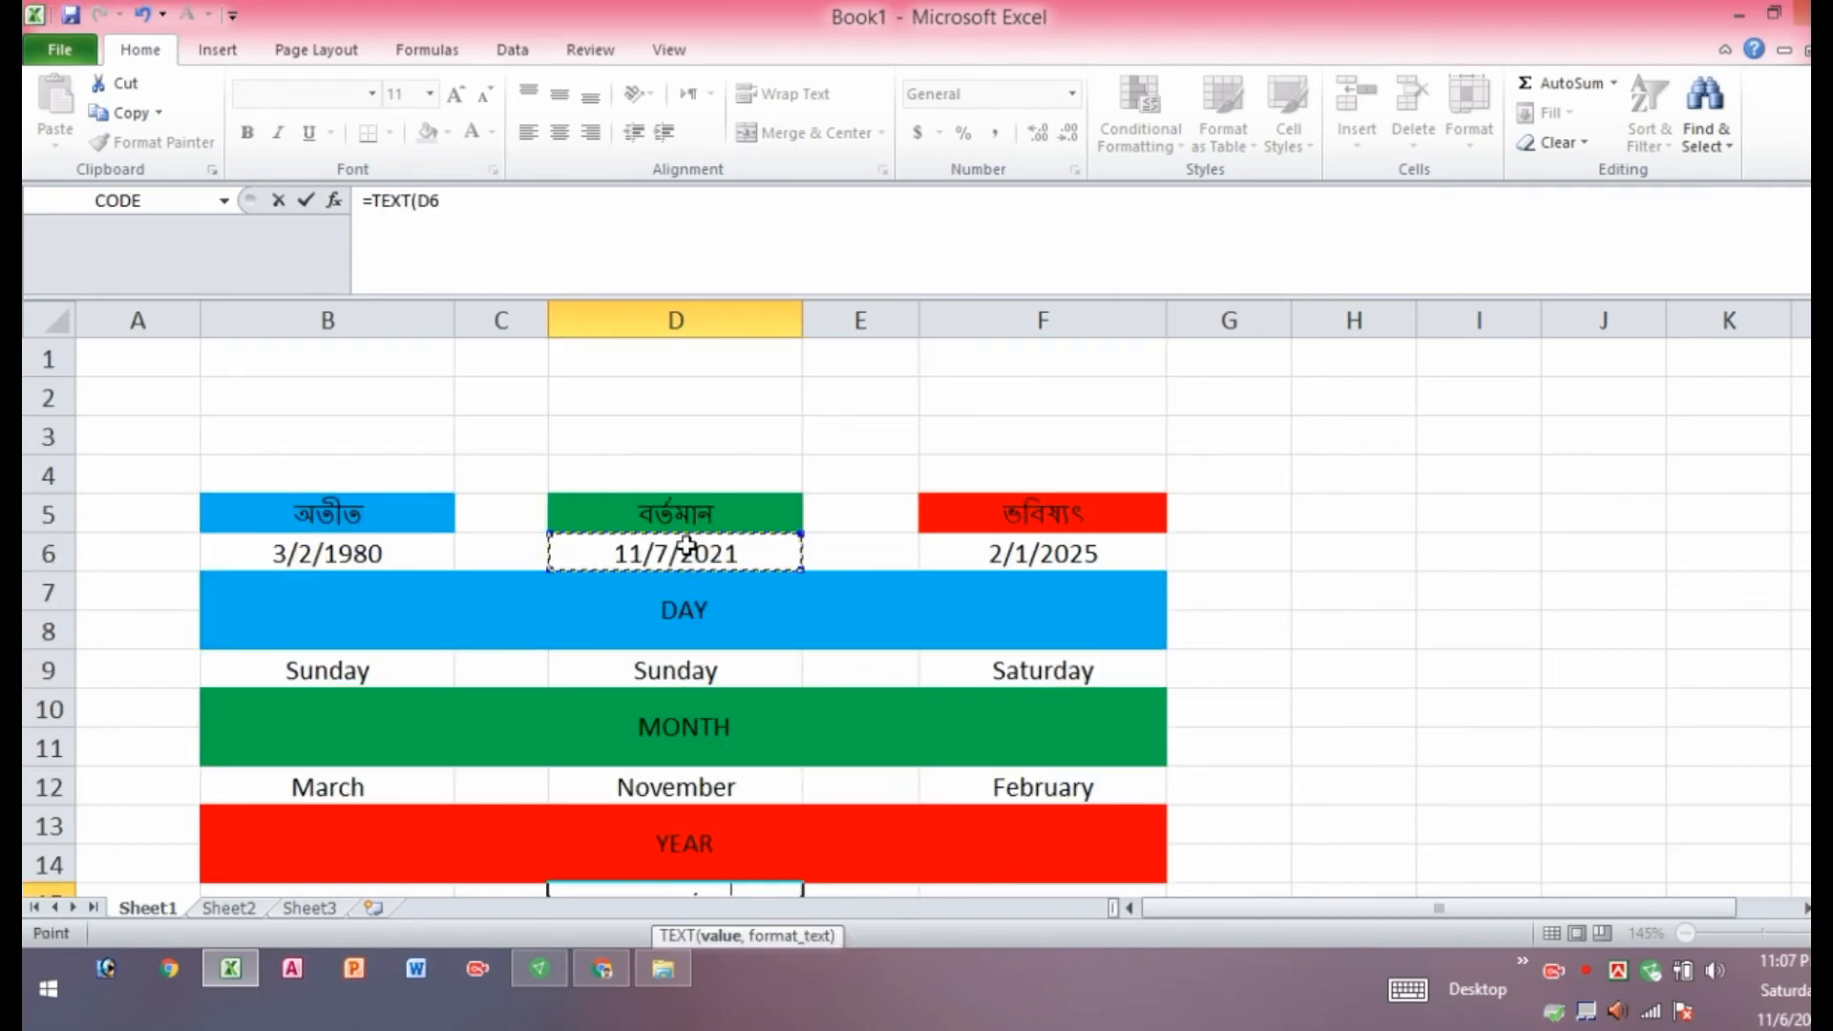
pyautogui.scroll(-1, 806, 605)
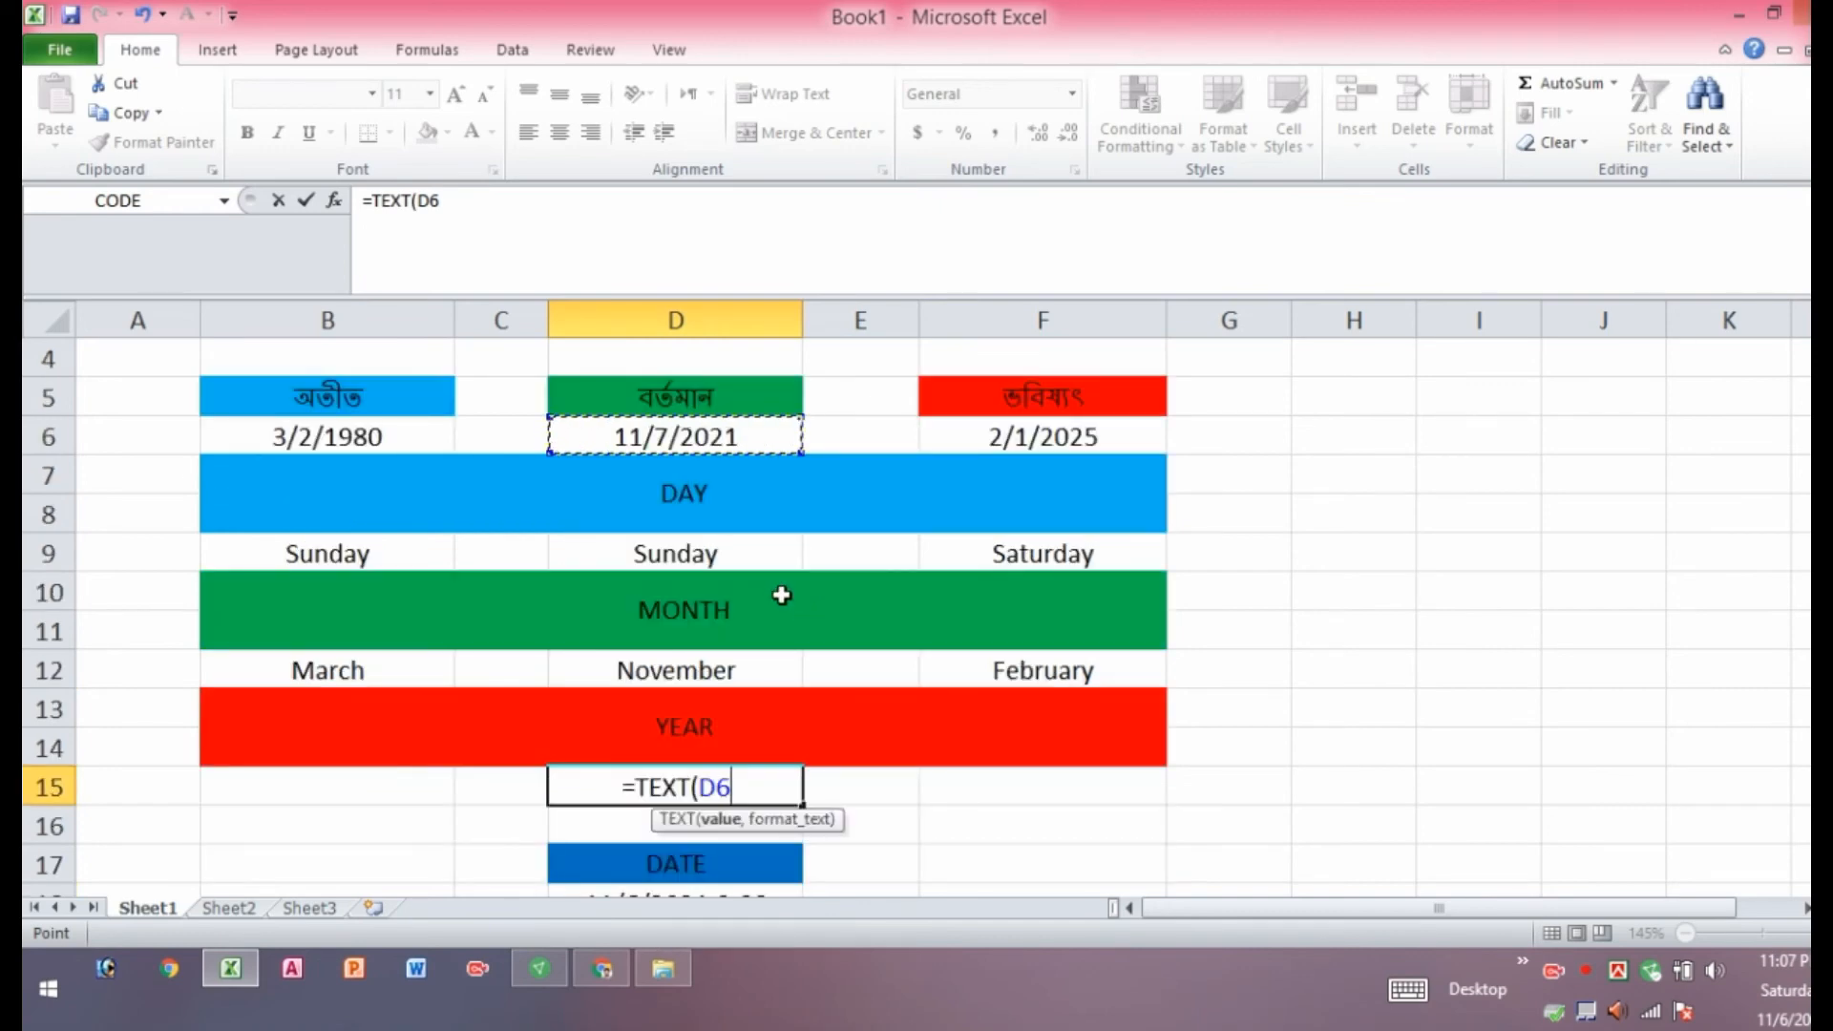
pyautogui.scroll(-1, 782, 595)
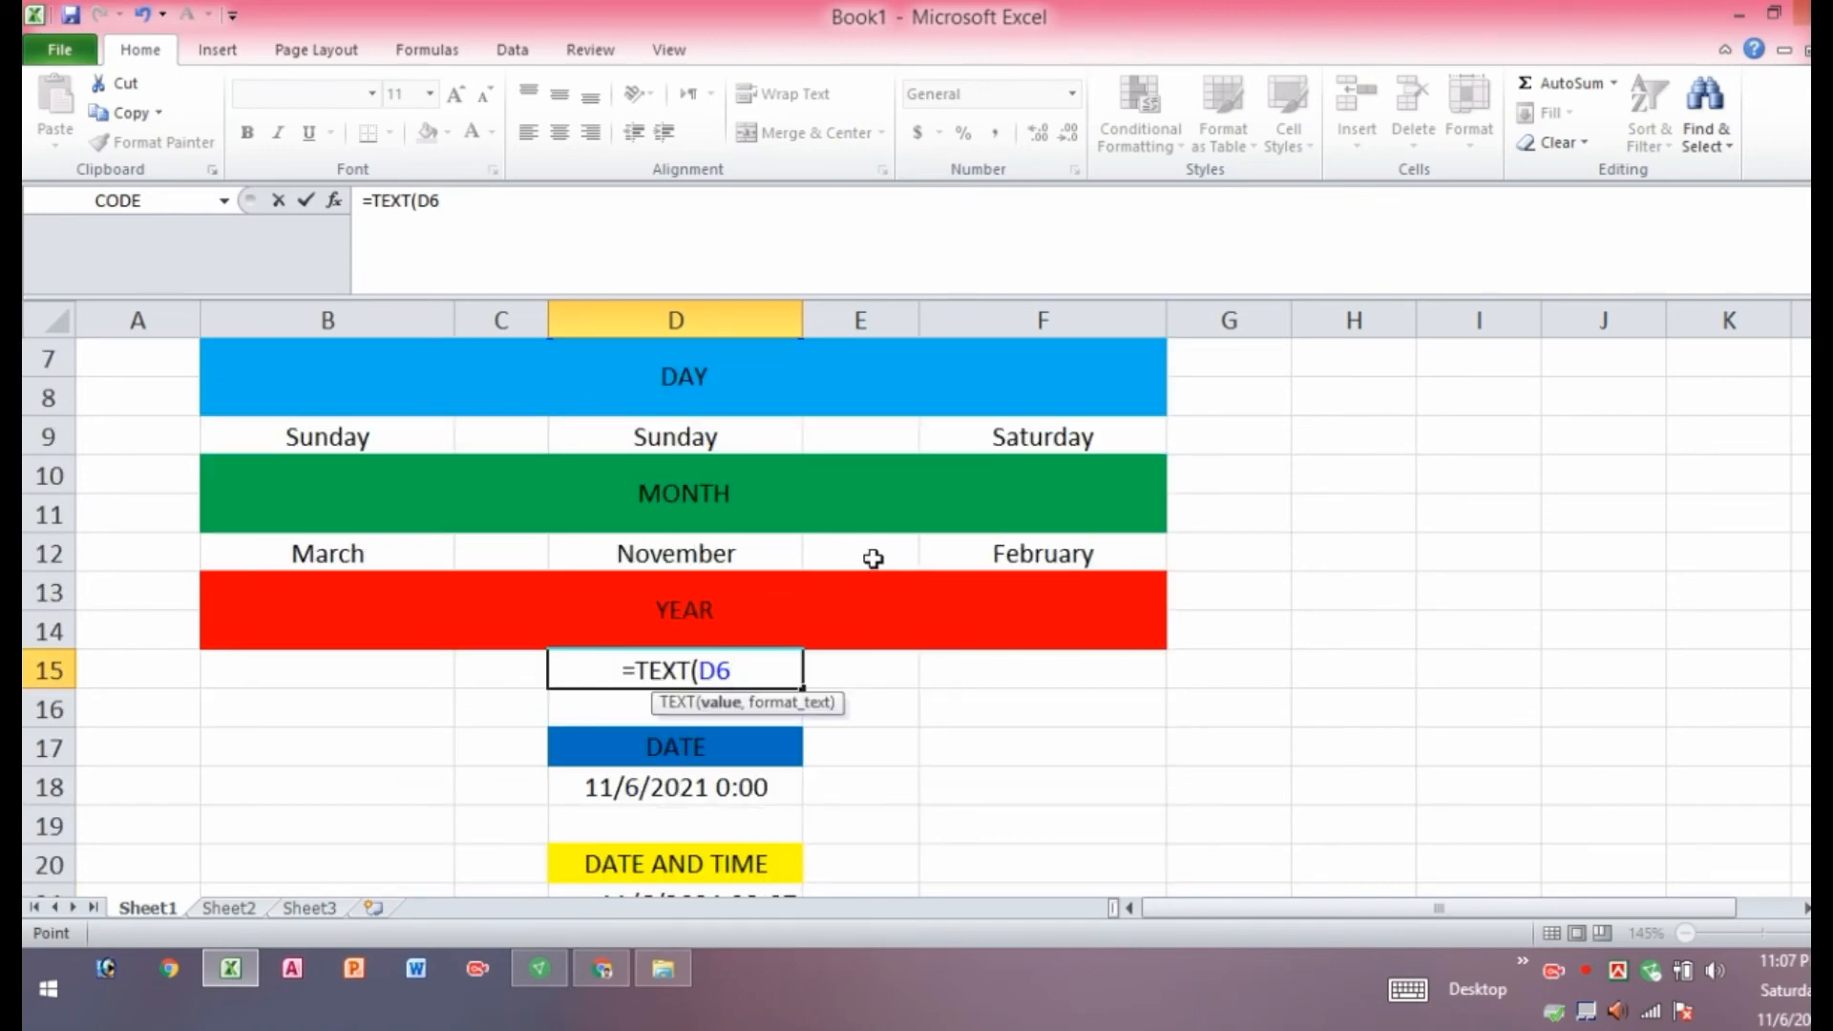
pyautogui.write(',')
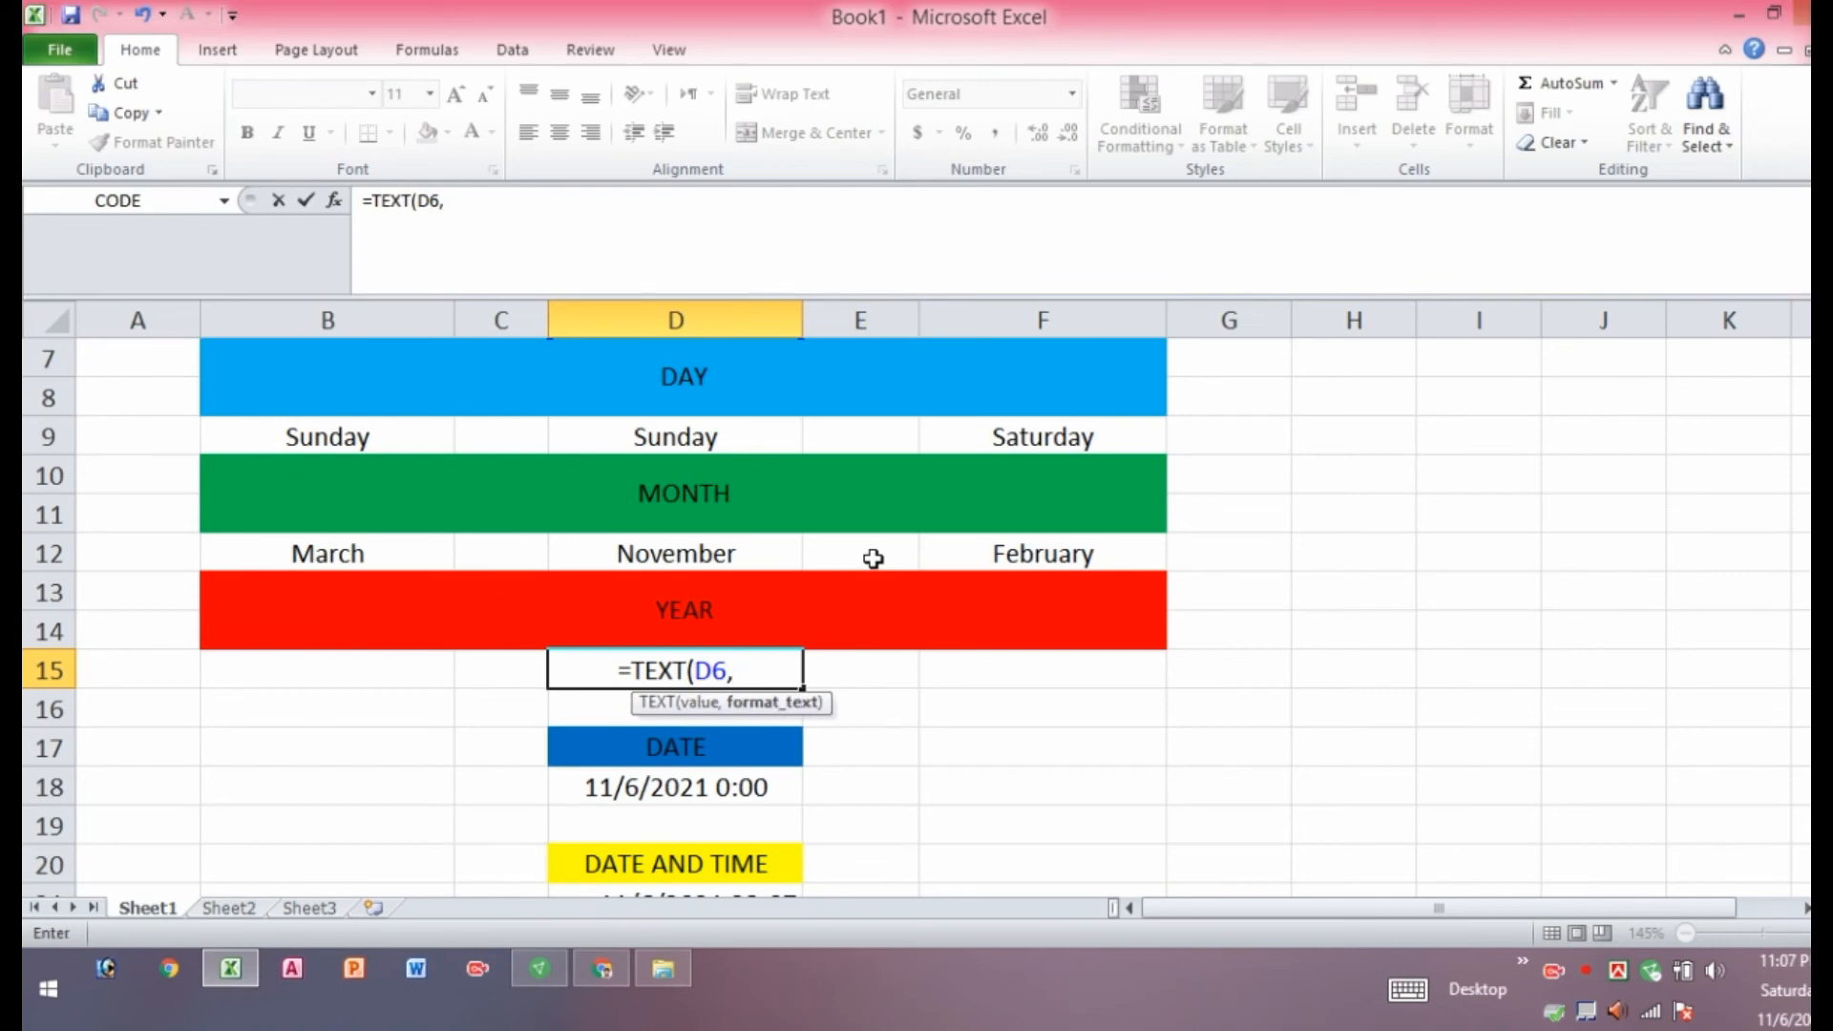
pyautogui.write('"YYYY')
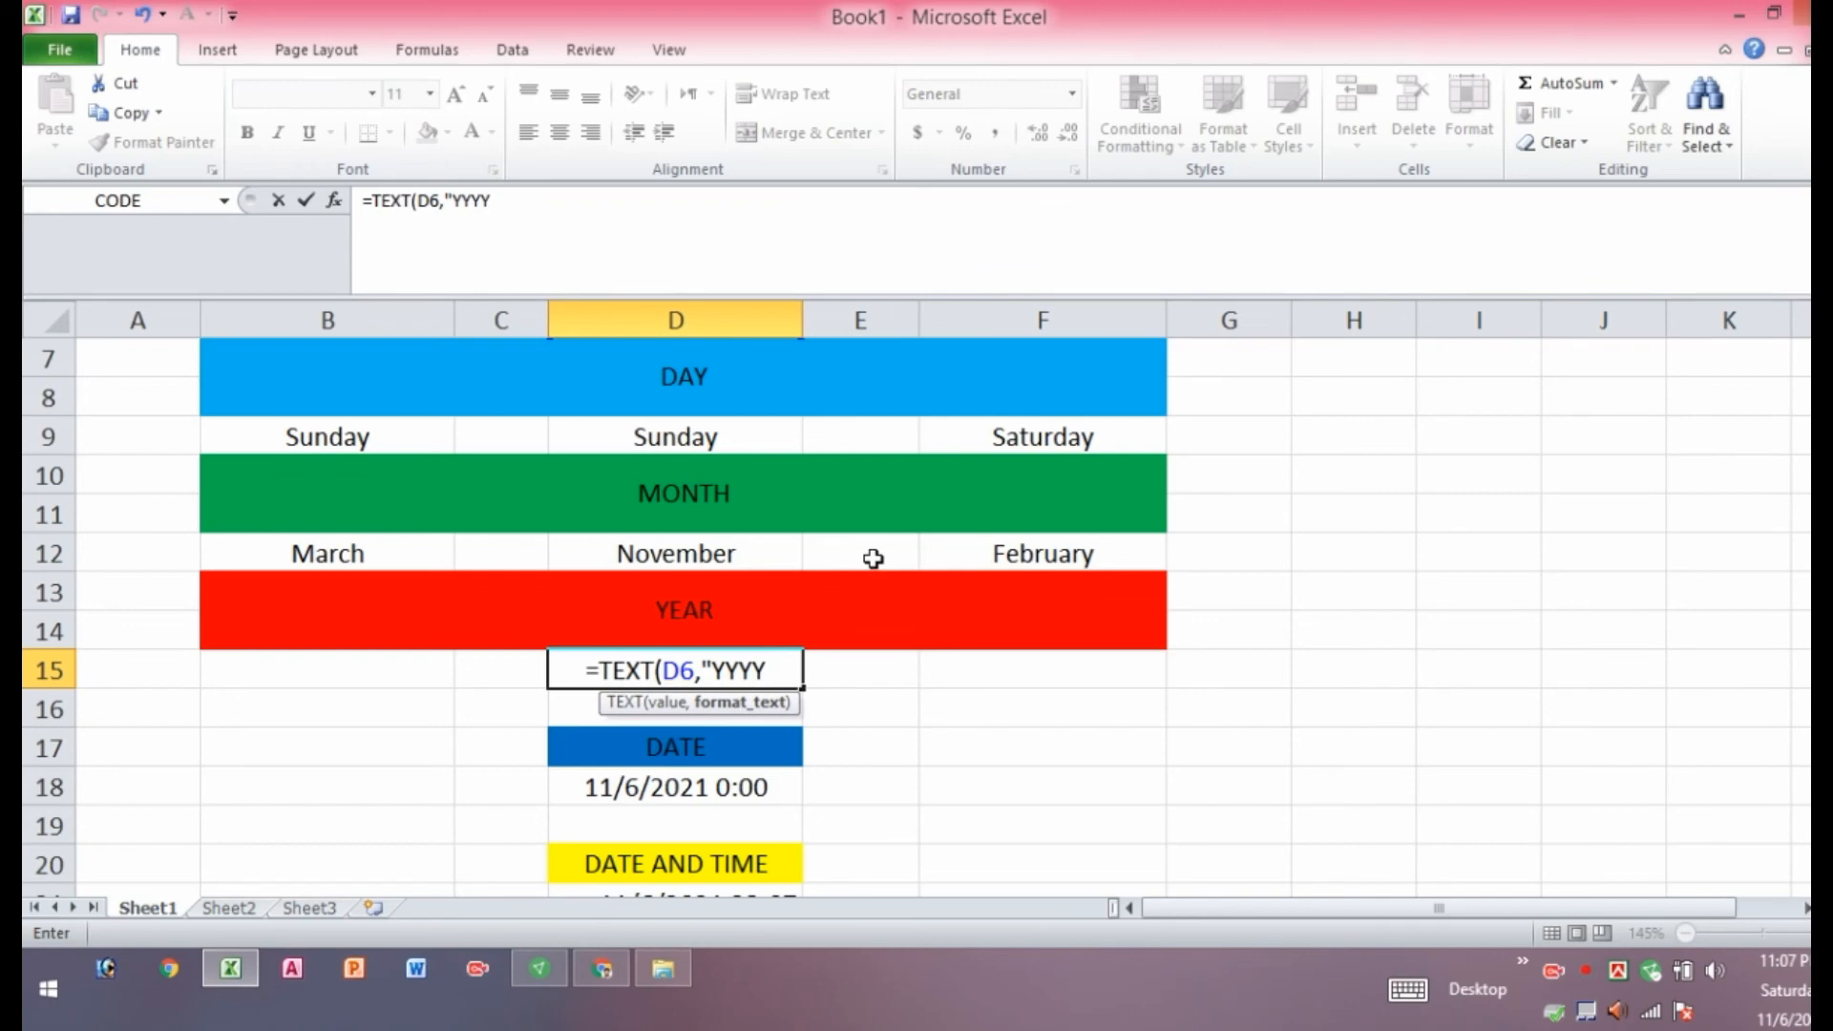
pyautogui.write('"')
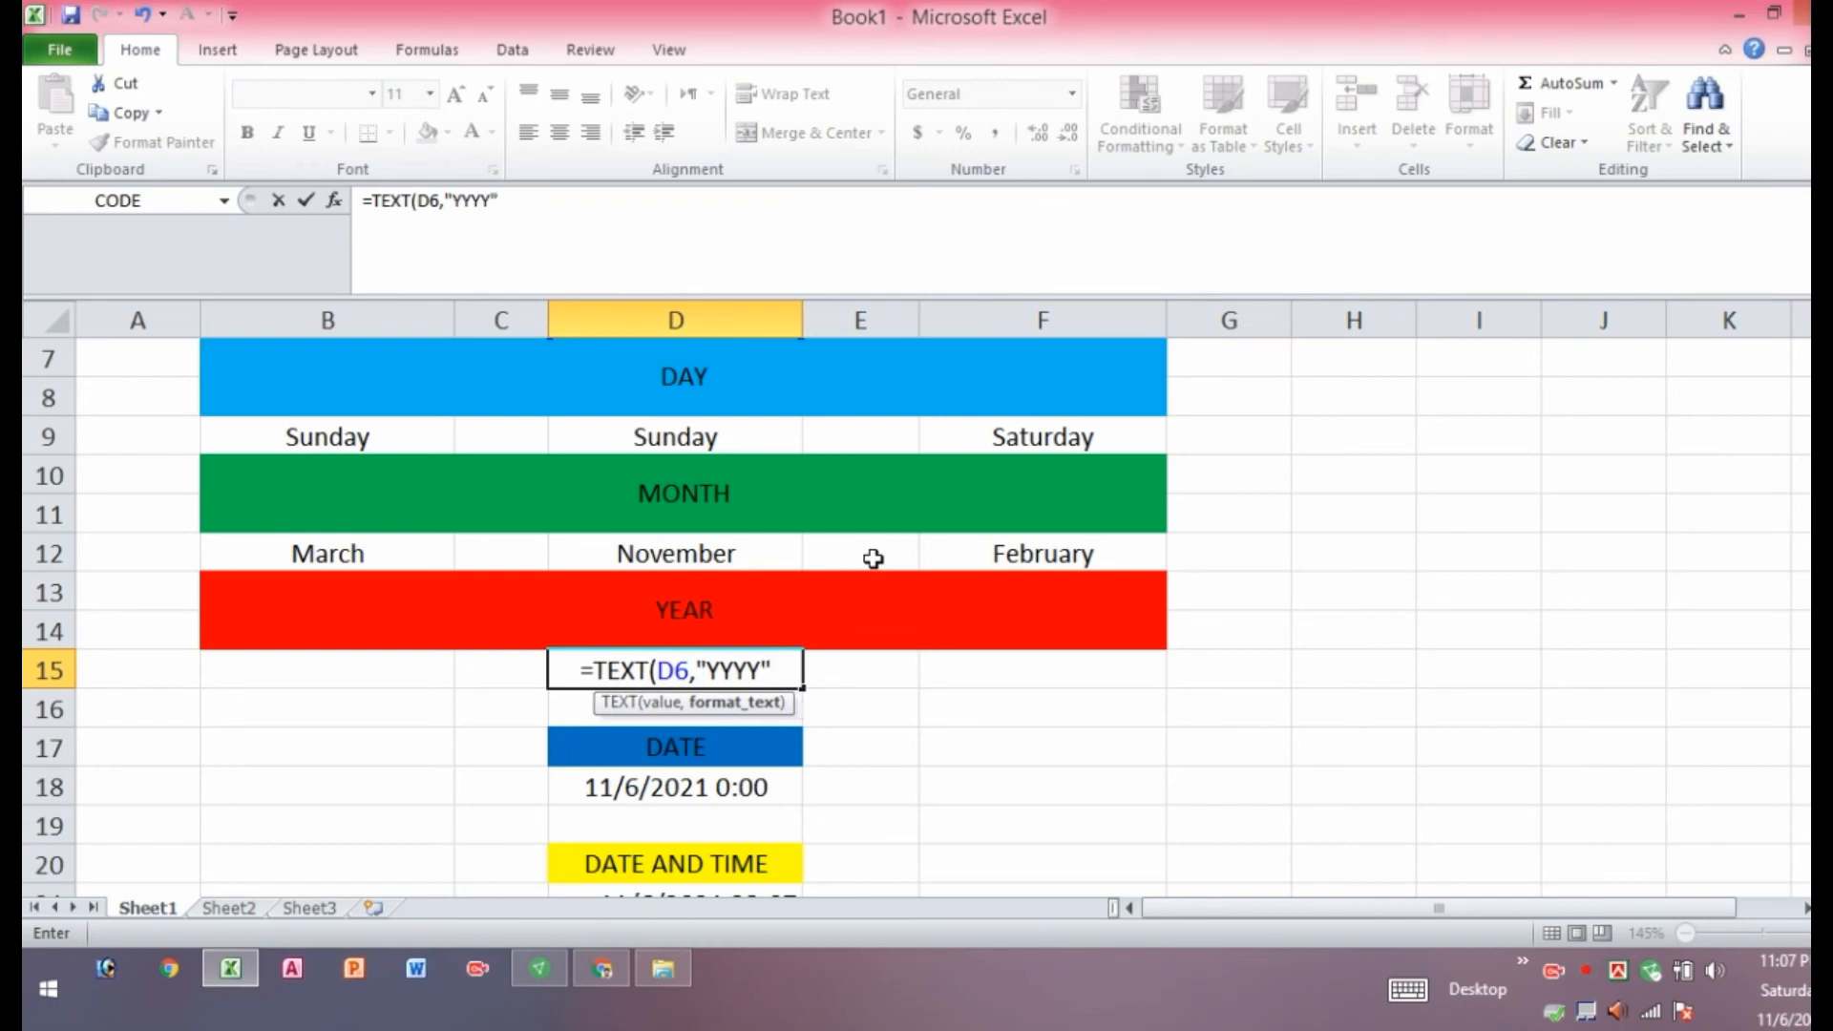
pyautogui.write(')')
pyautogui.press('Return')
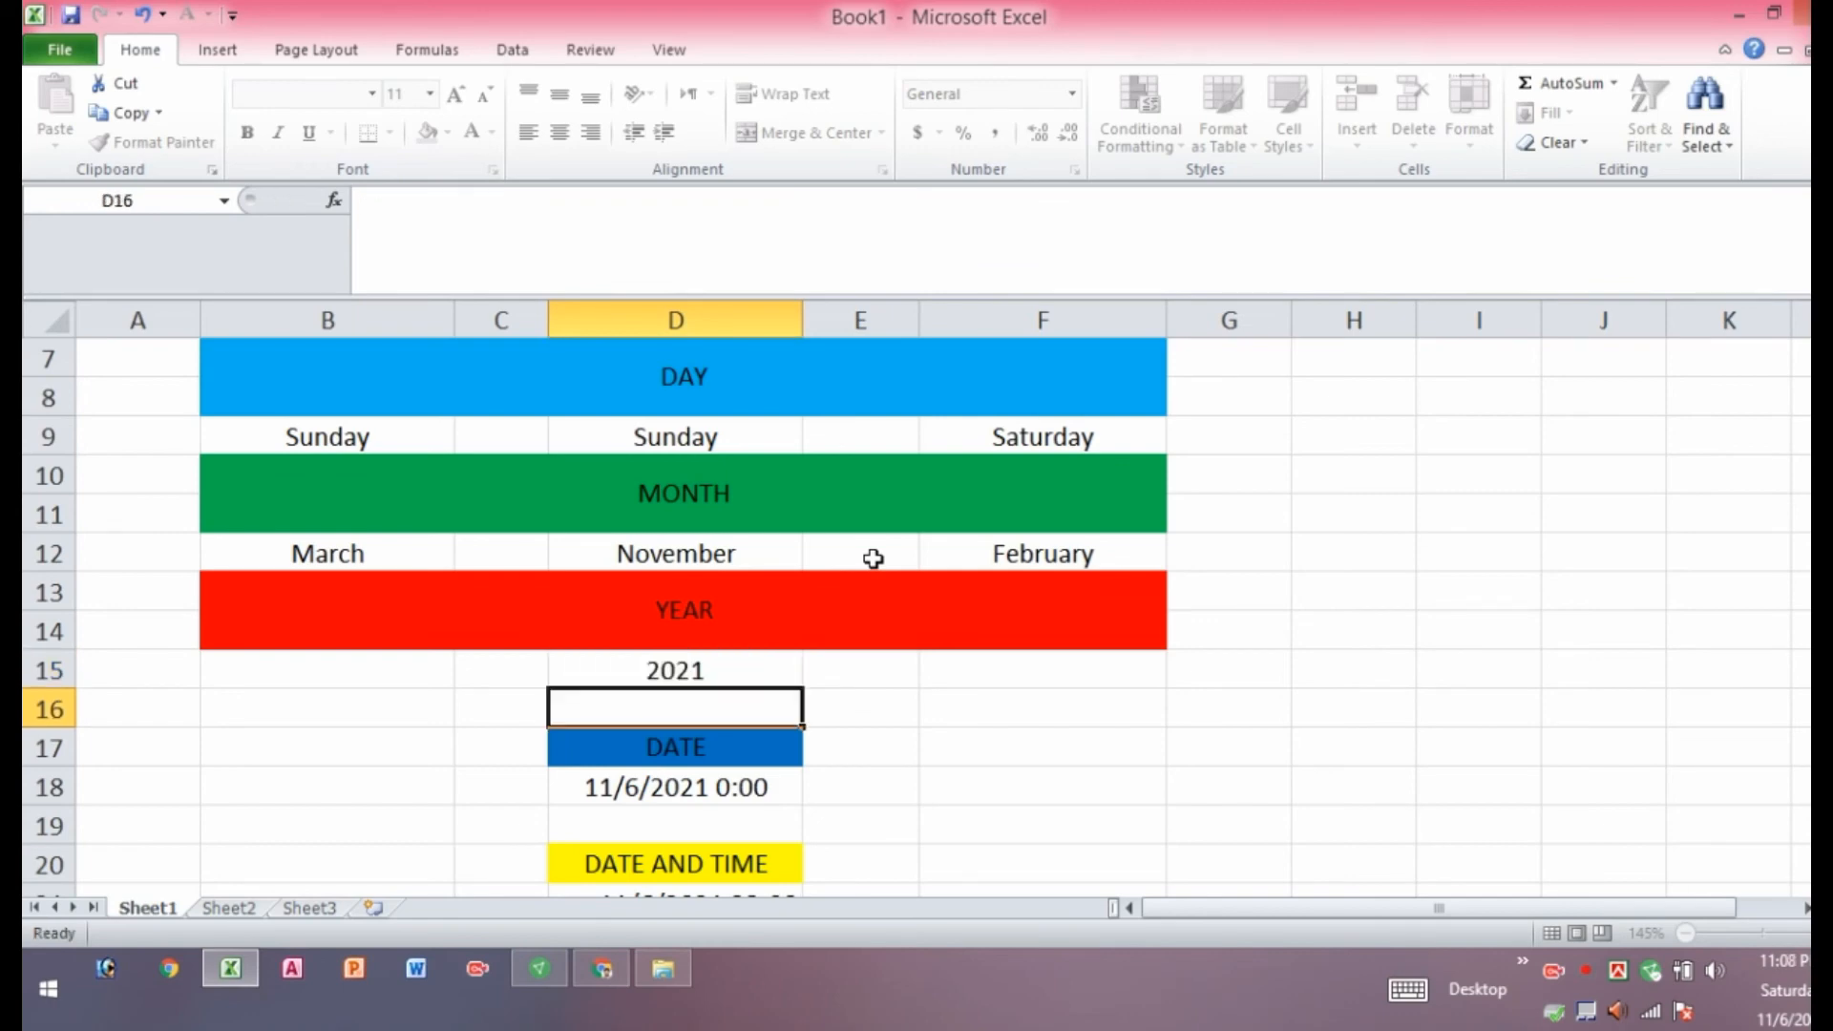
# Copy the year formula from D15 into B15 and F15 for the past and future dates.
pyautogui.click(699, 674)
pyautogui.click(122, 112)
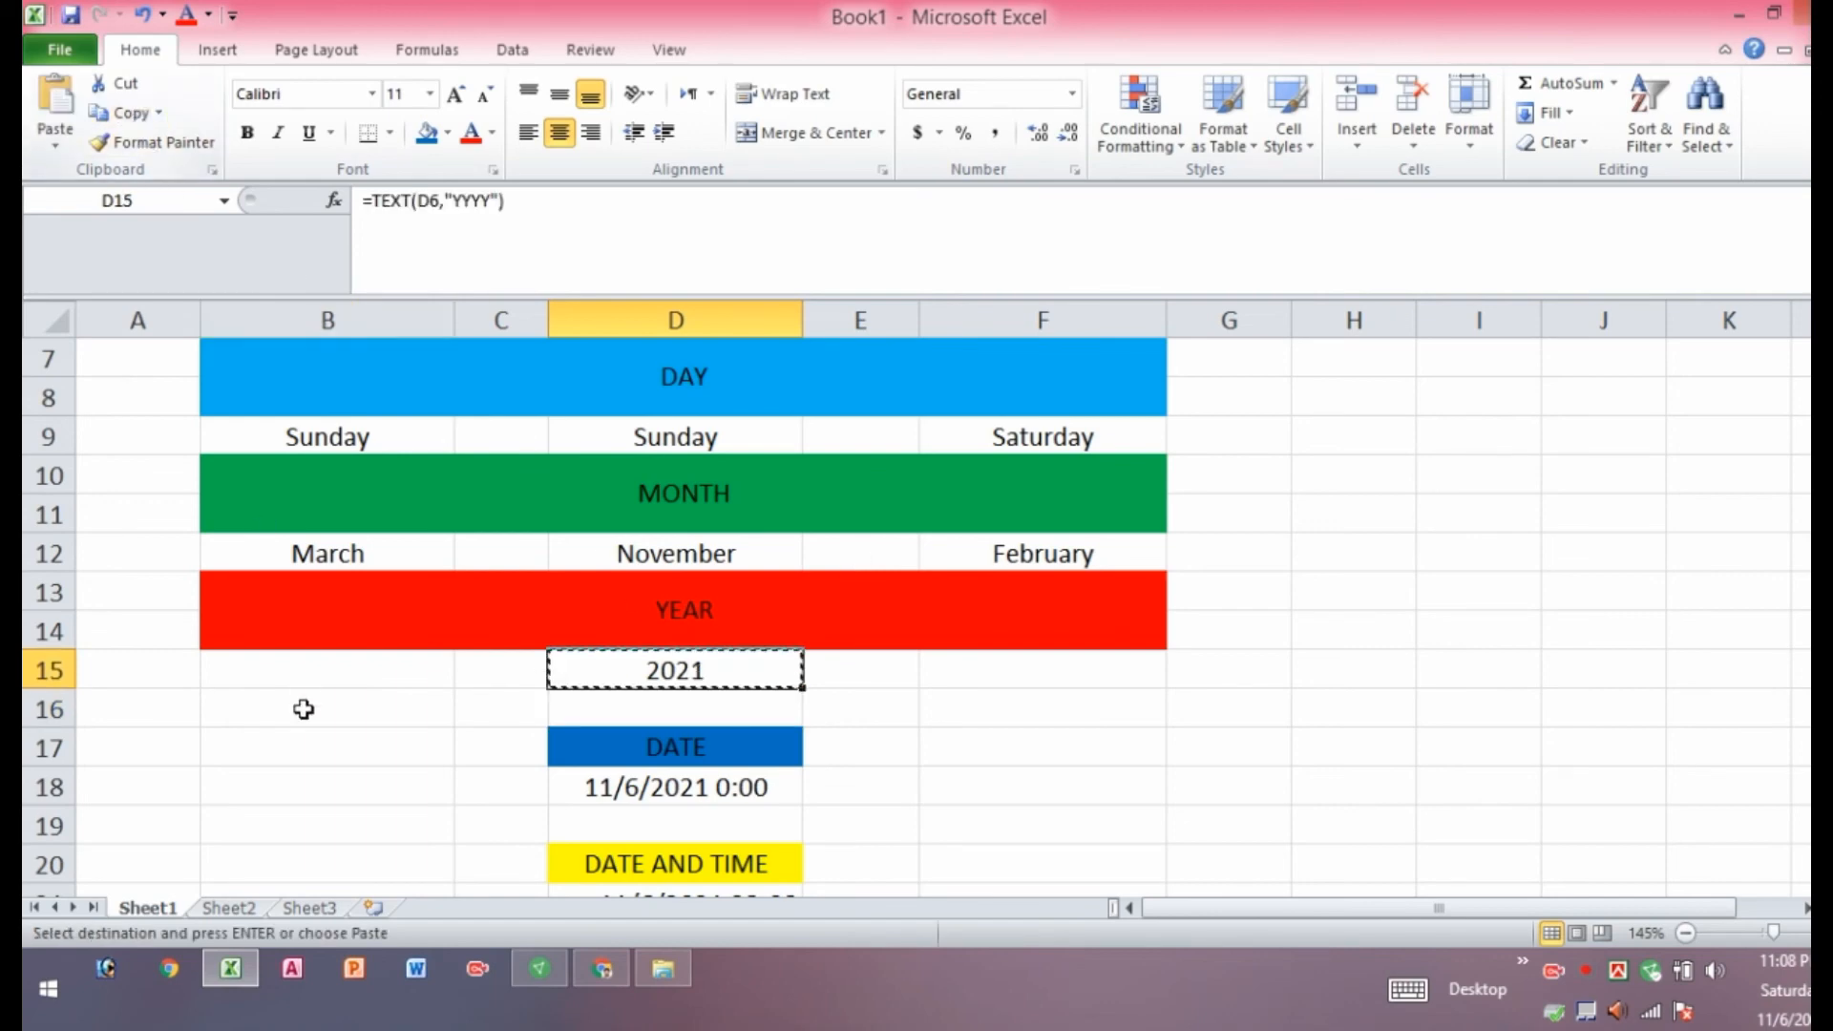
pyautogui.click(341, 673)
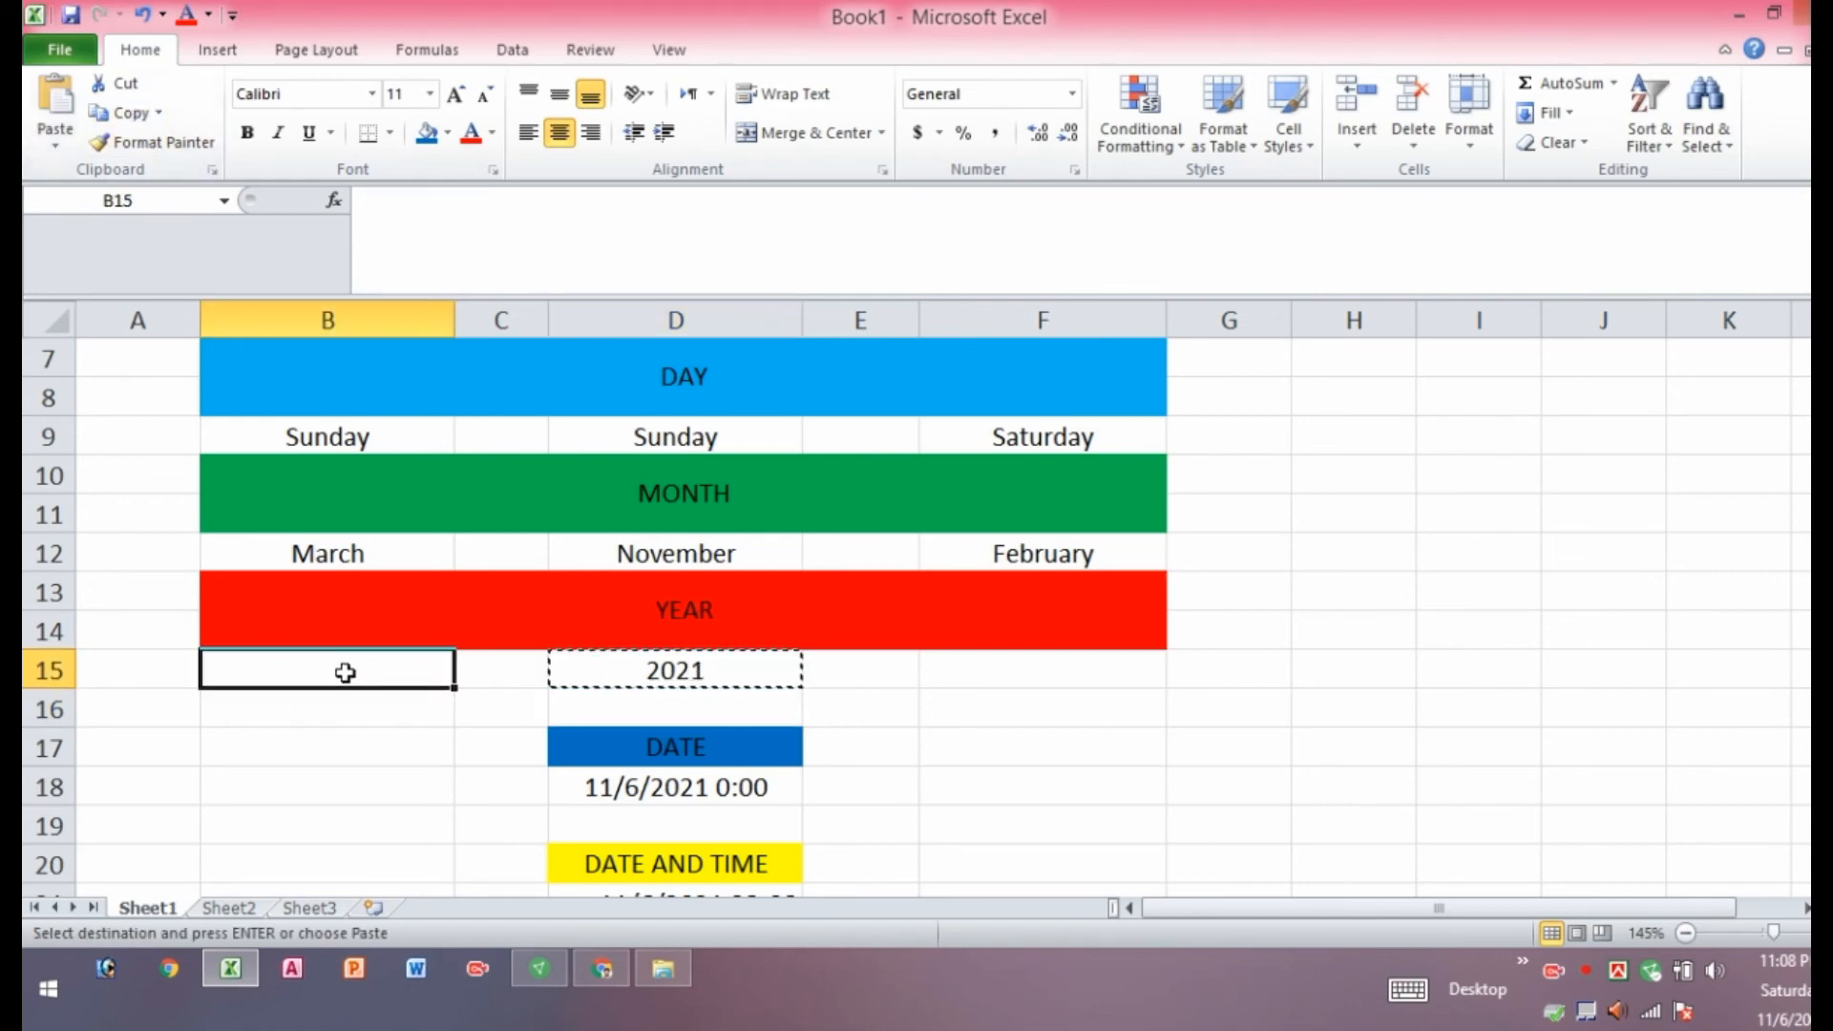
pyautogui.click(56, 110)
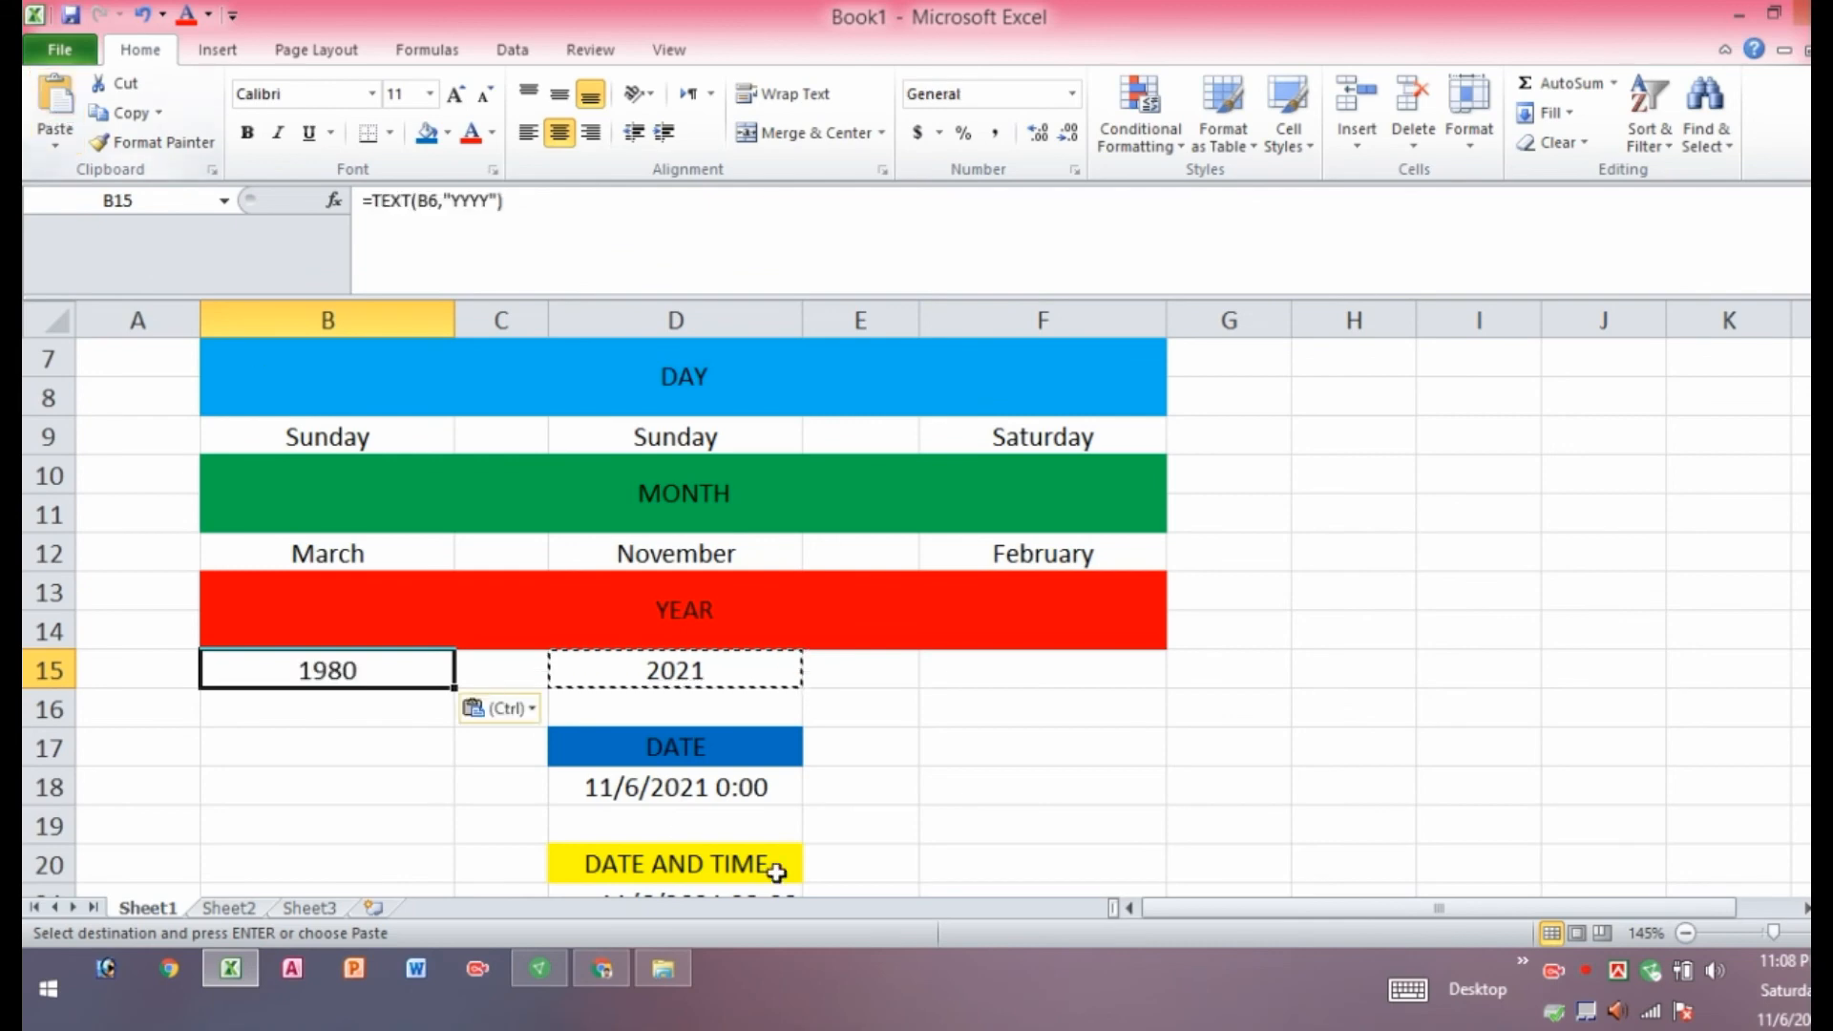
pyautogui.click(996, 669)
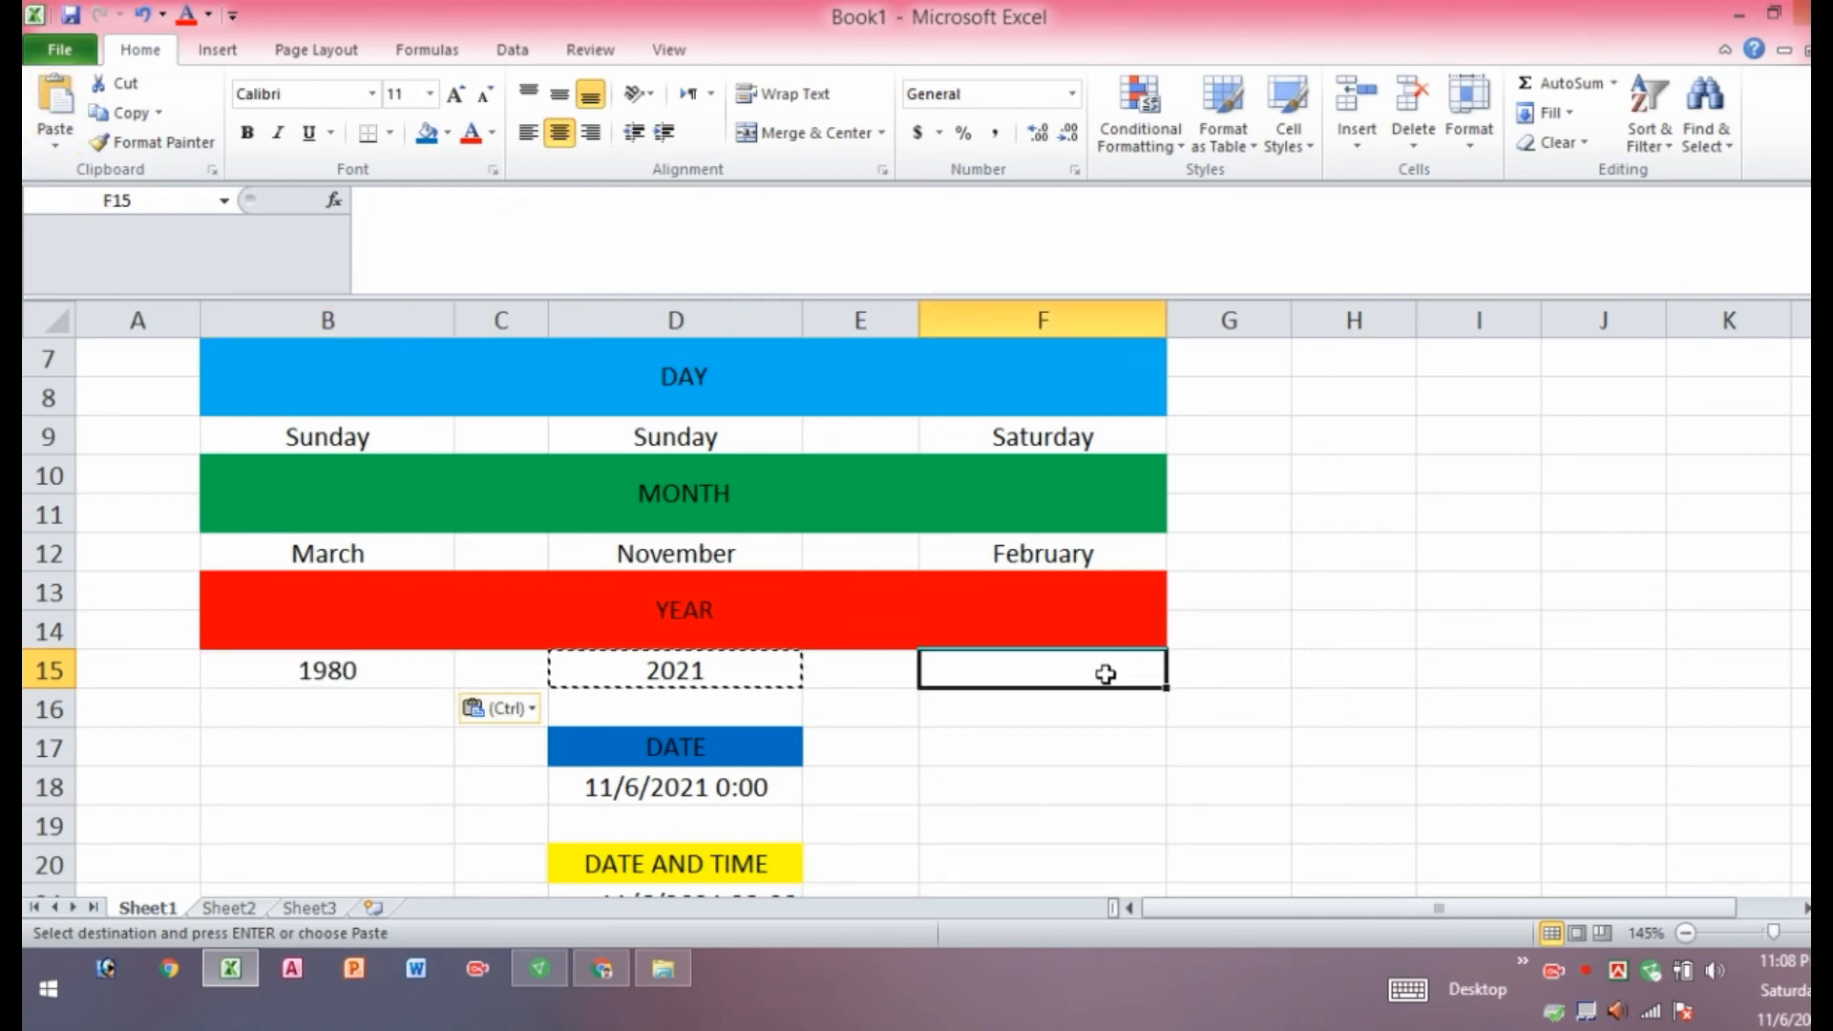
pyautogui.click(63, 114)
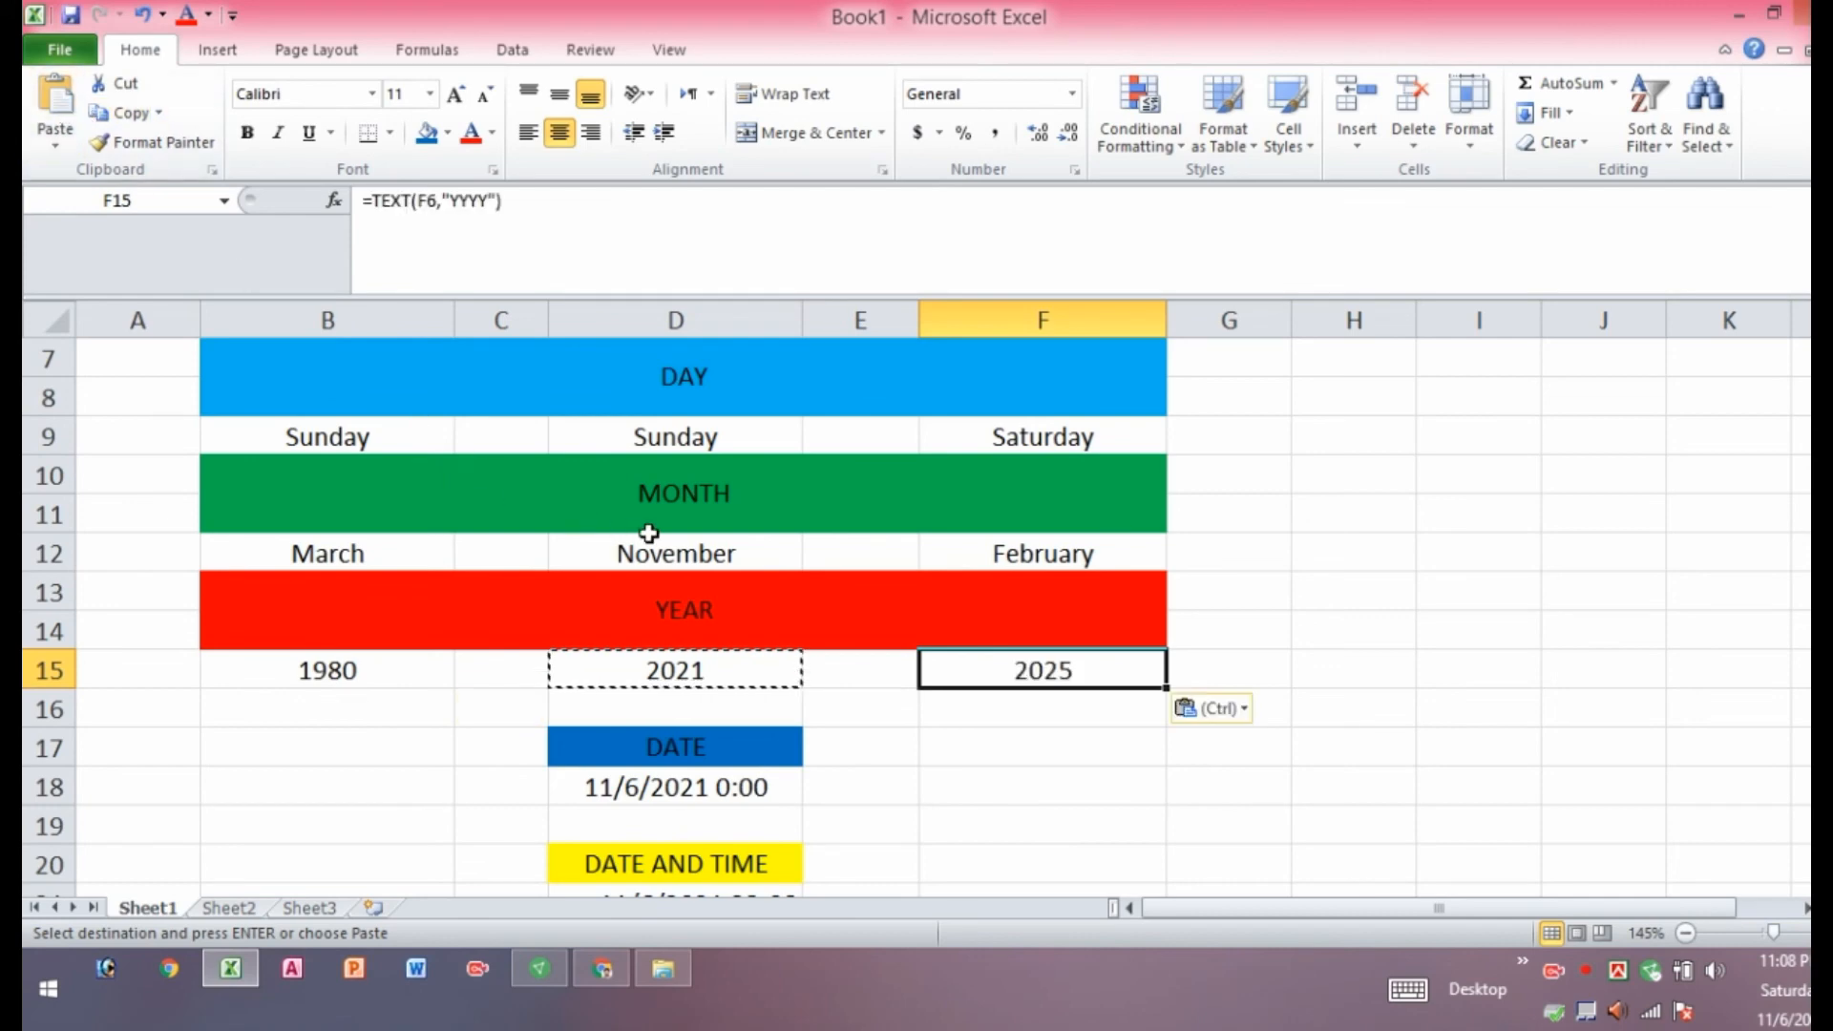
pyautogui.scroll(1, 649, 533)
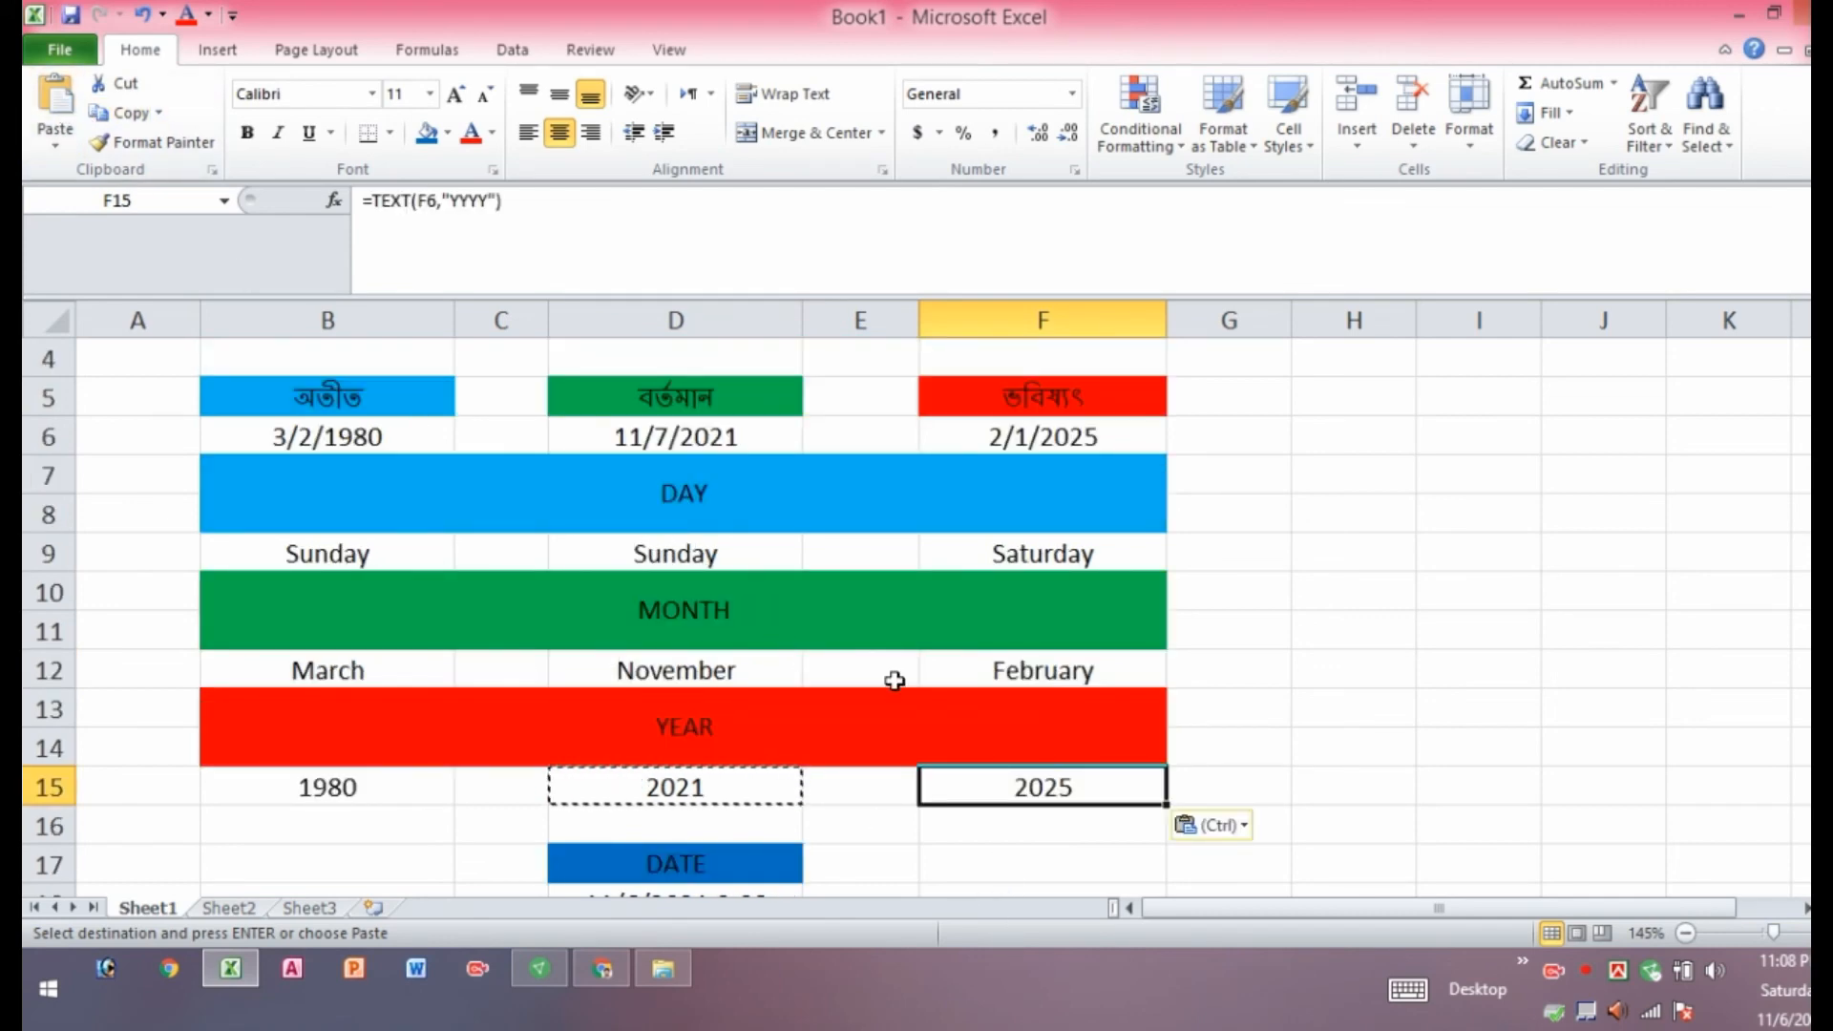
pyautogui.doubleClick(782, 735)
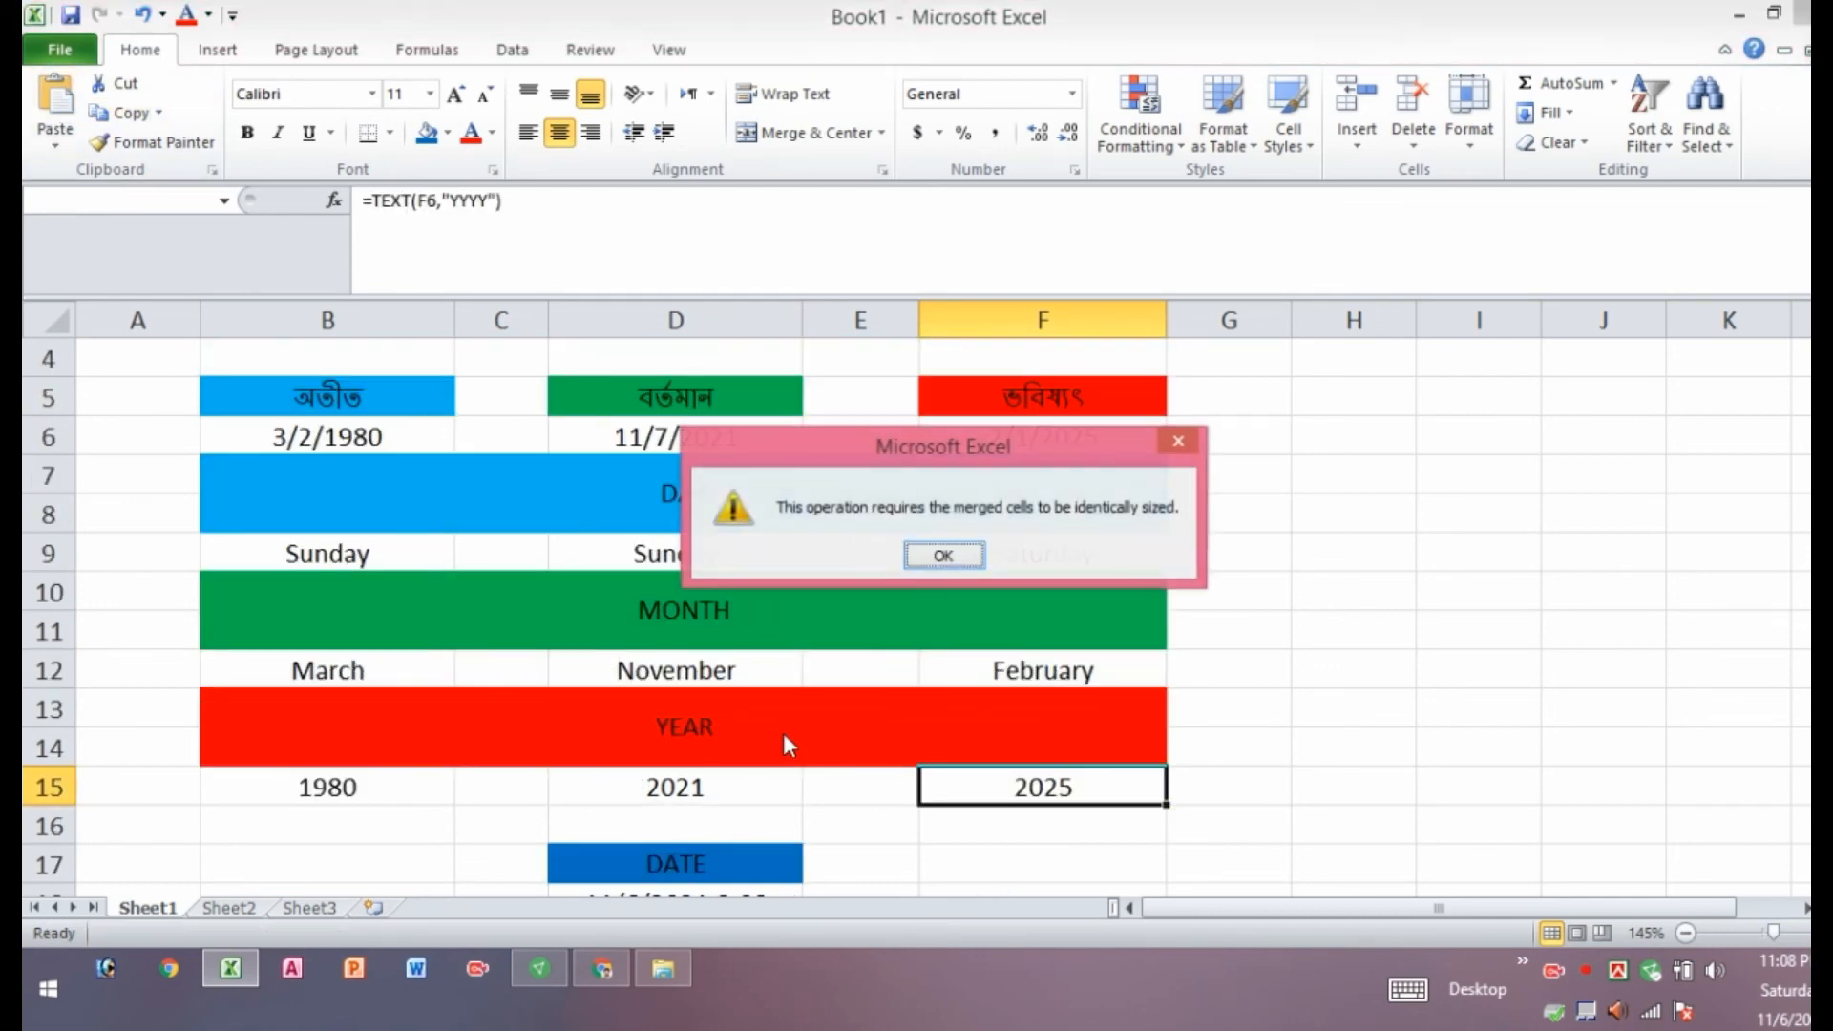
pyautogui.click(944, 556)
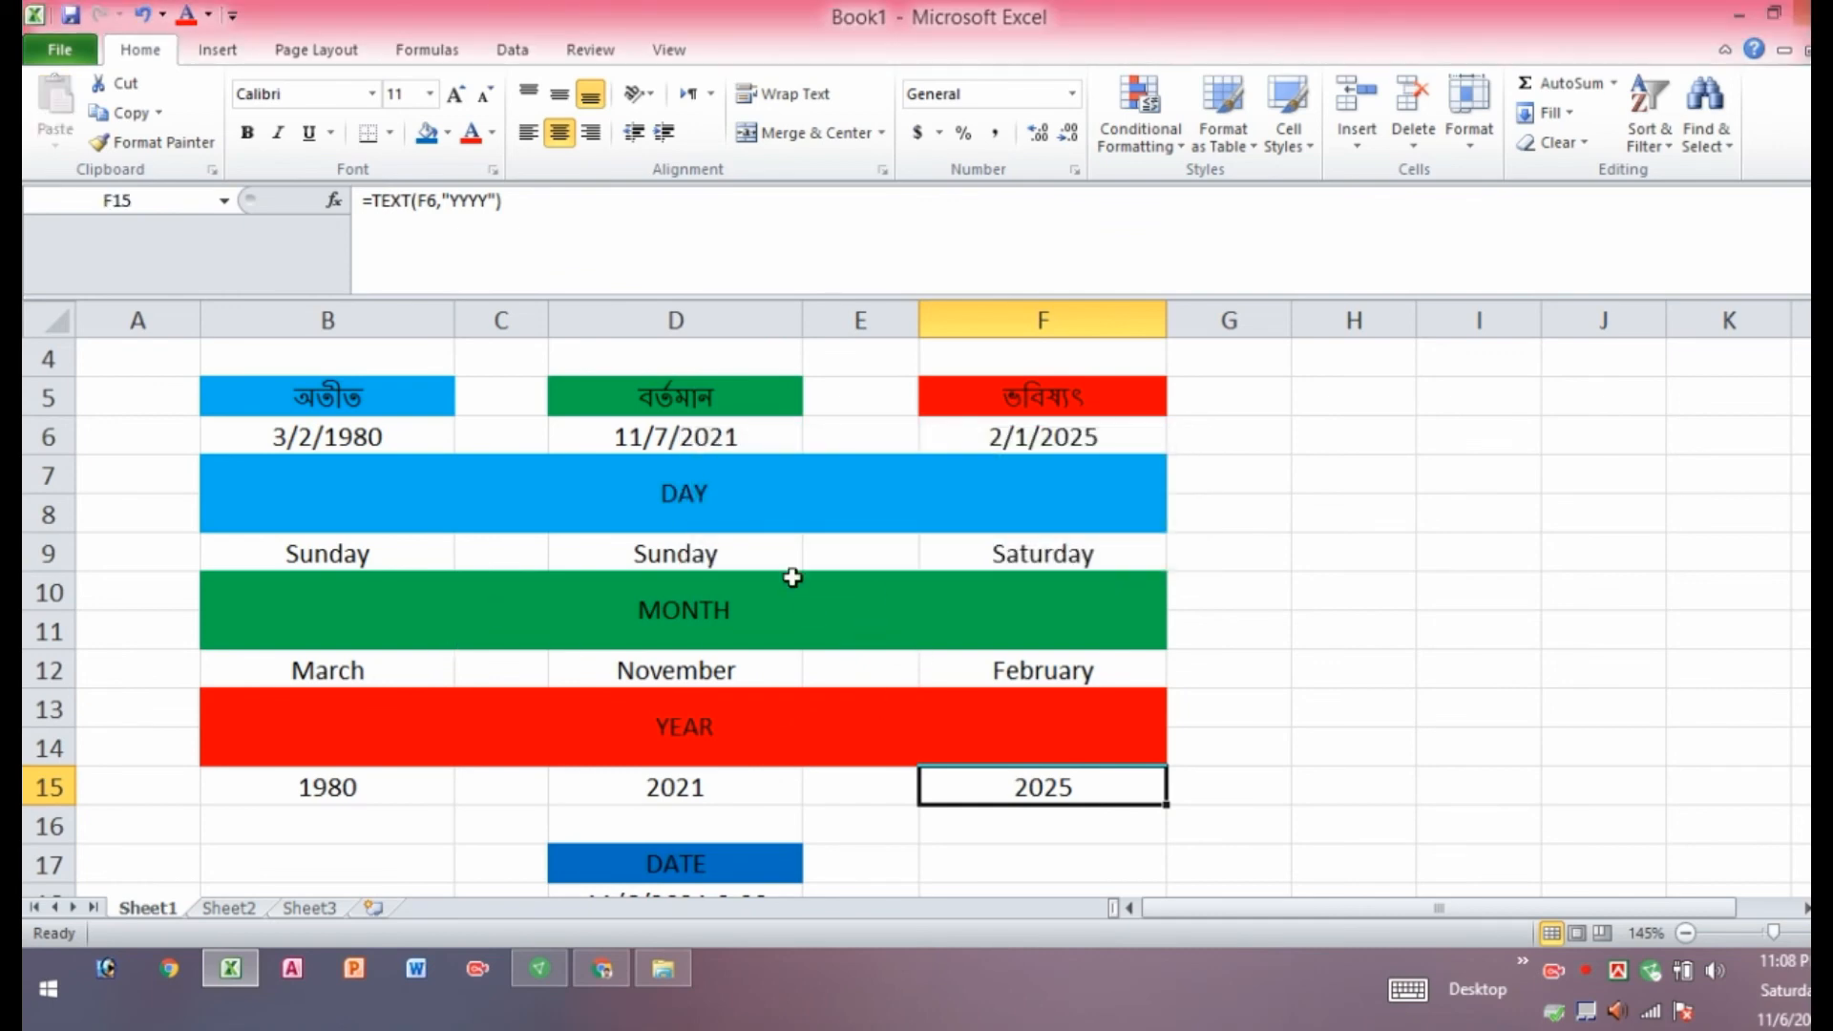